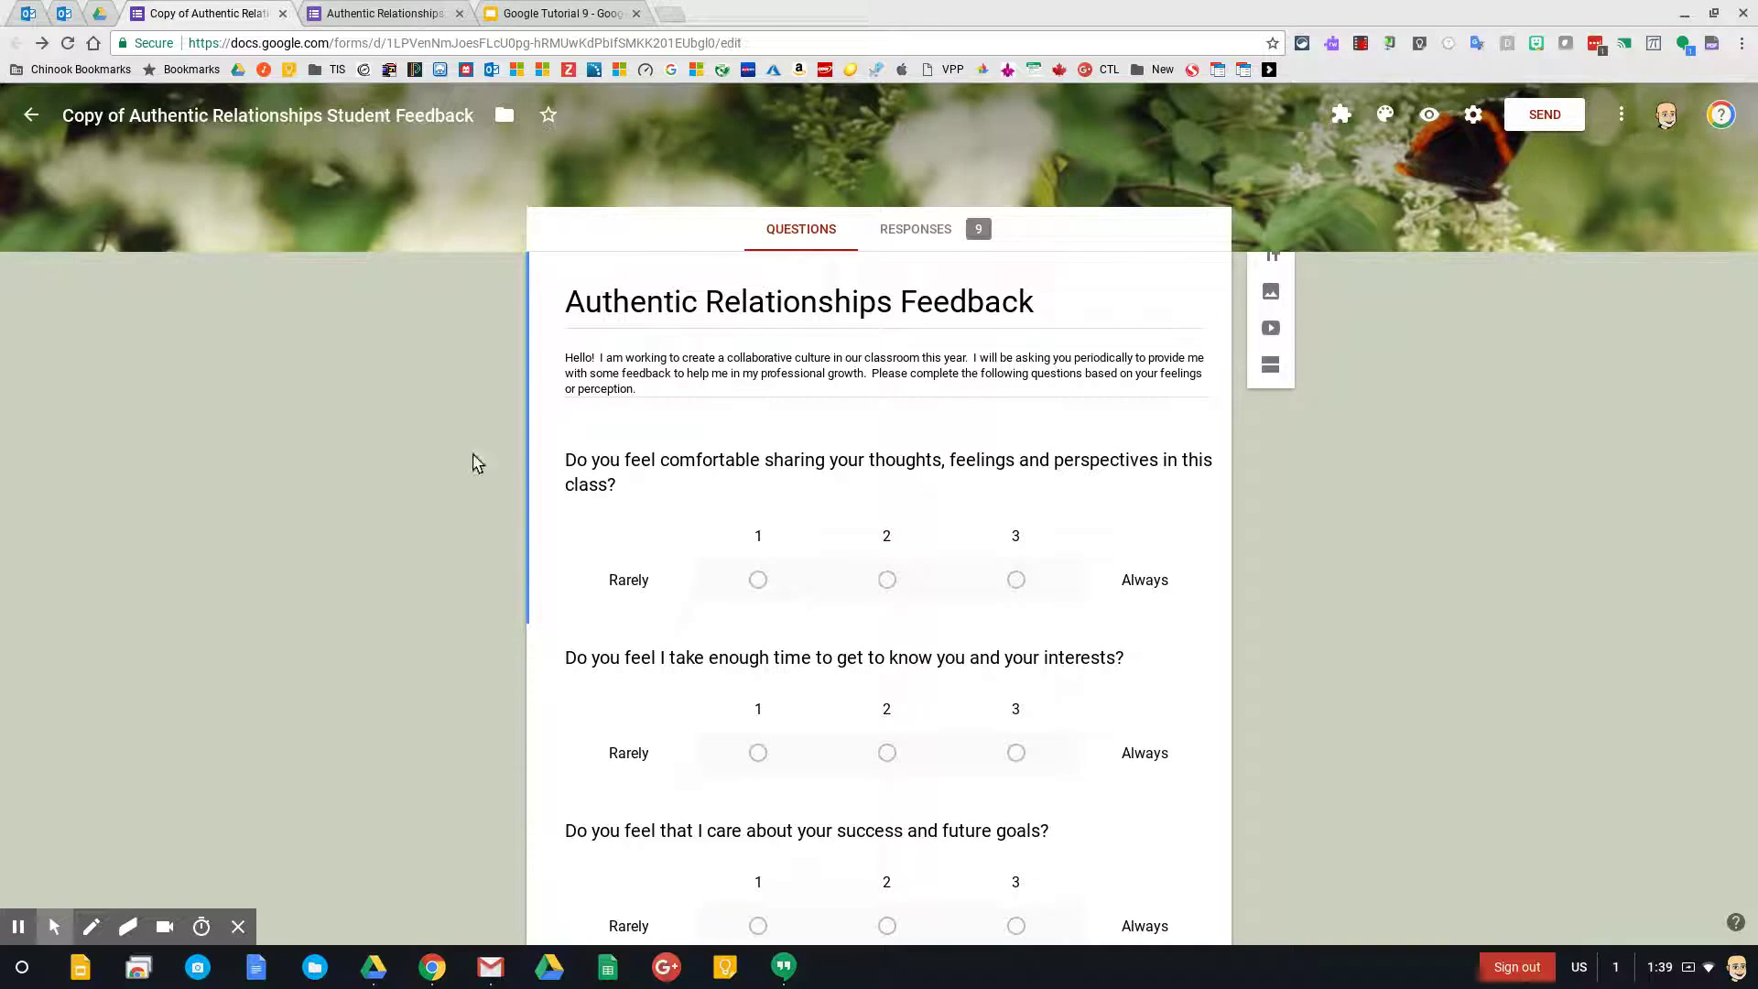
Close the existing live form page and open a fresh preview of the feedback form from its editor
left_click(332, 8)
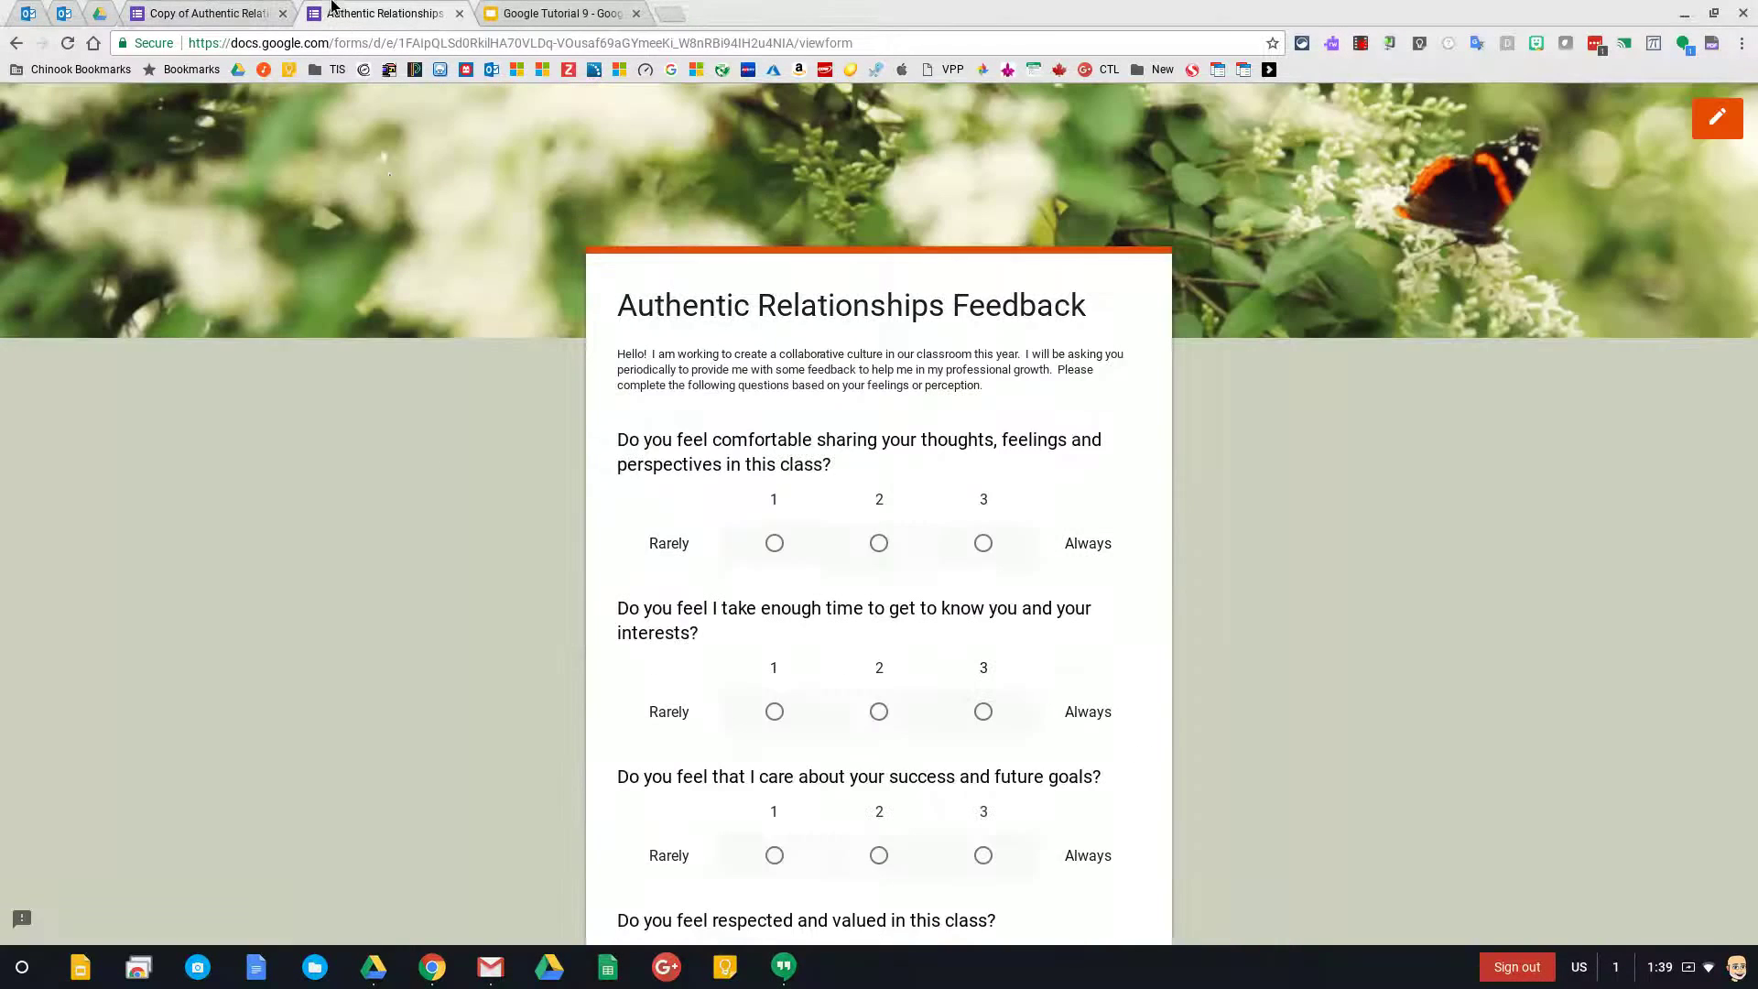
left_click(459, 12)
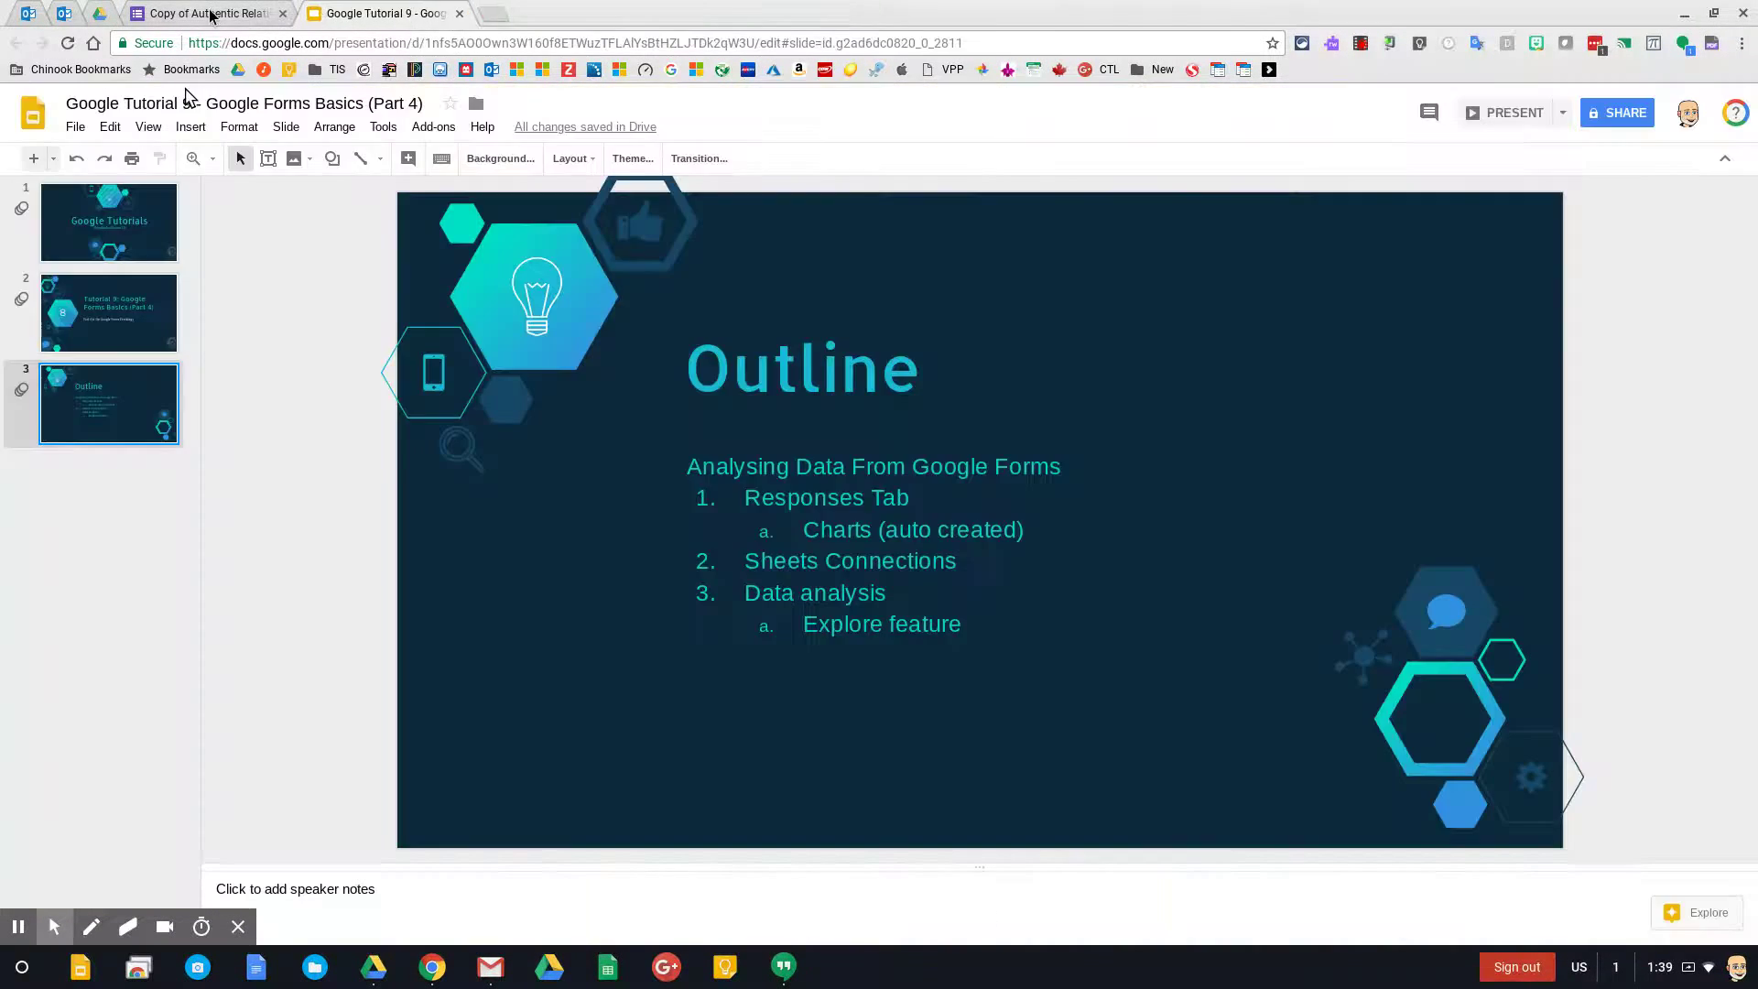
left_click(209, 15)
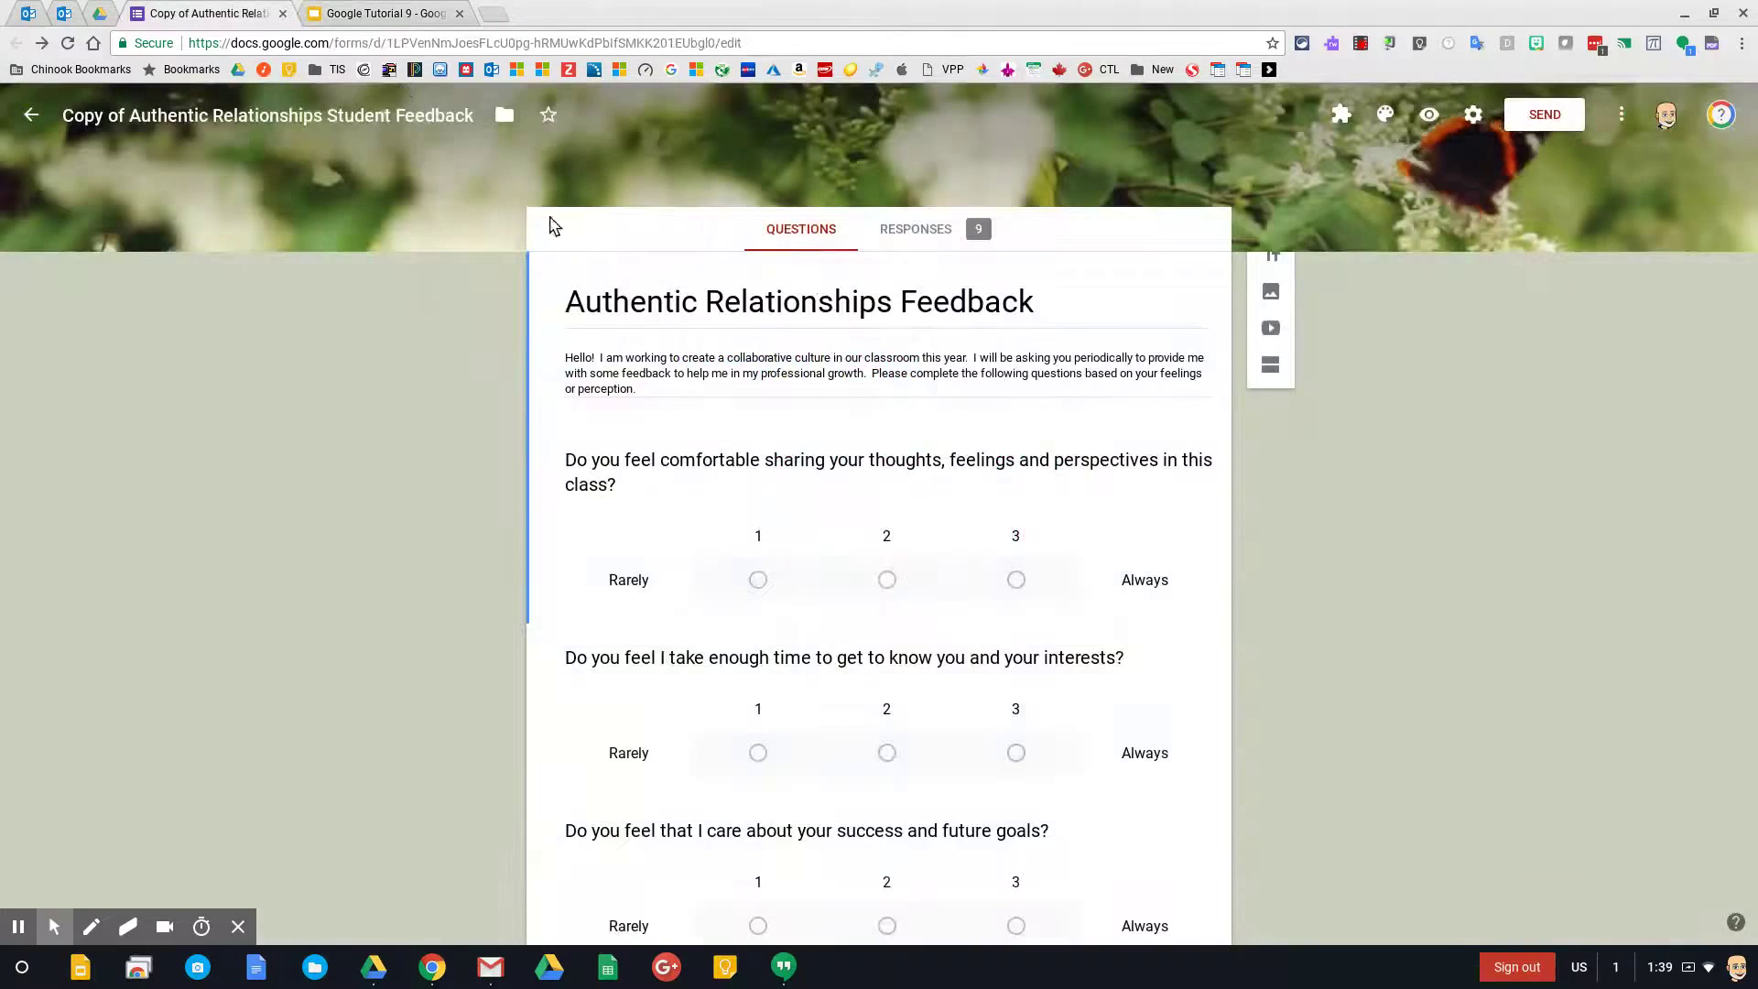
left_click(1426, 115)
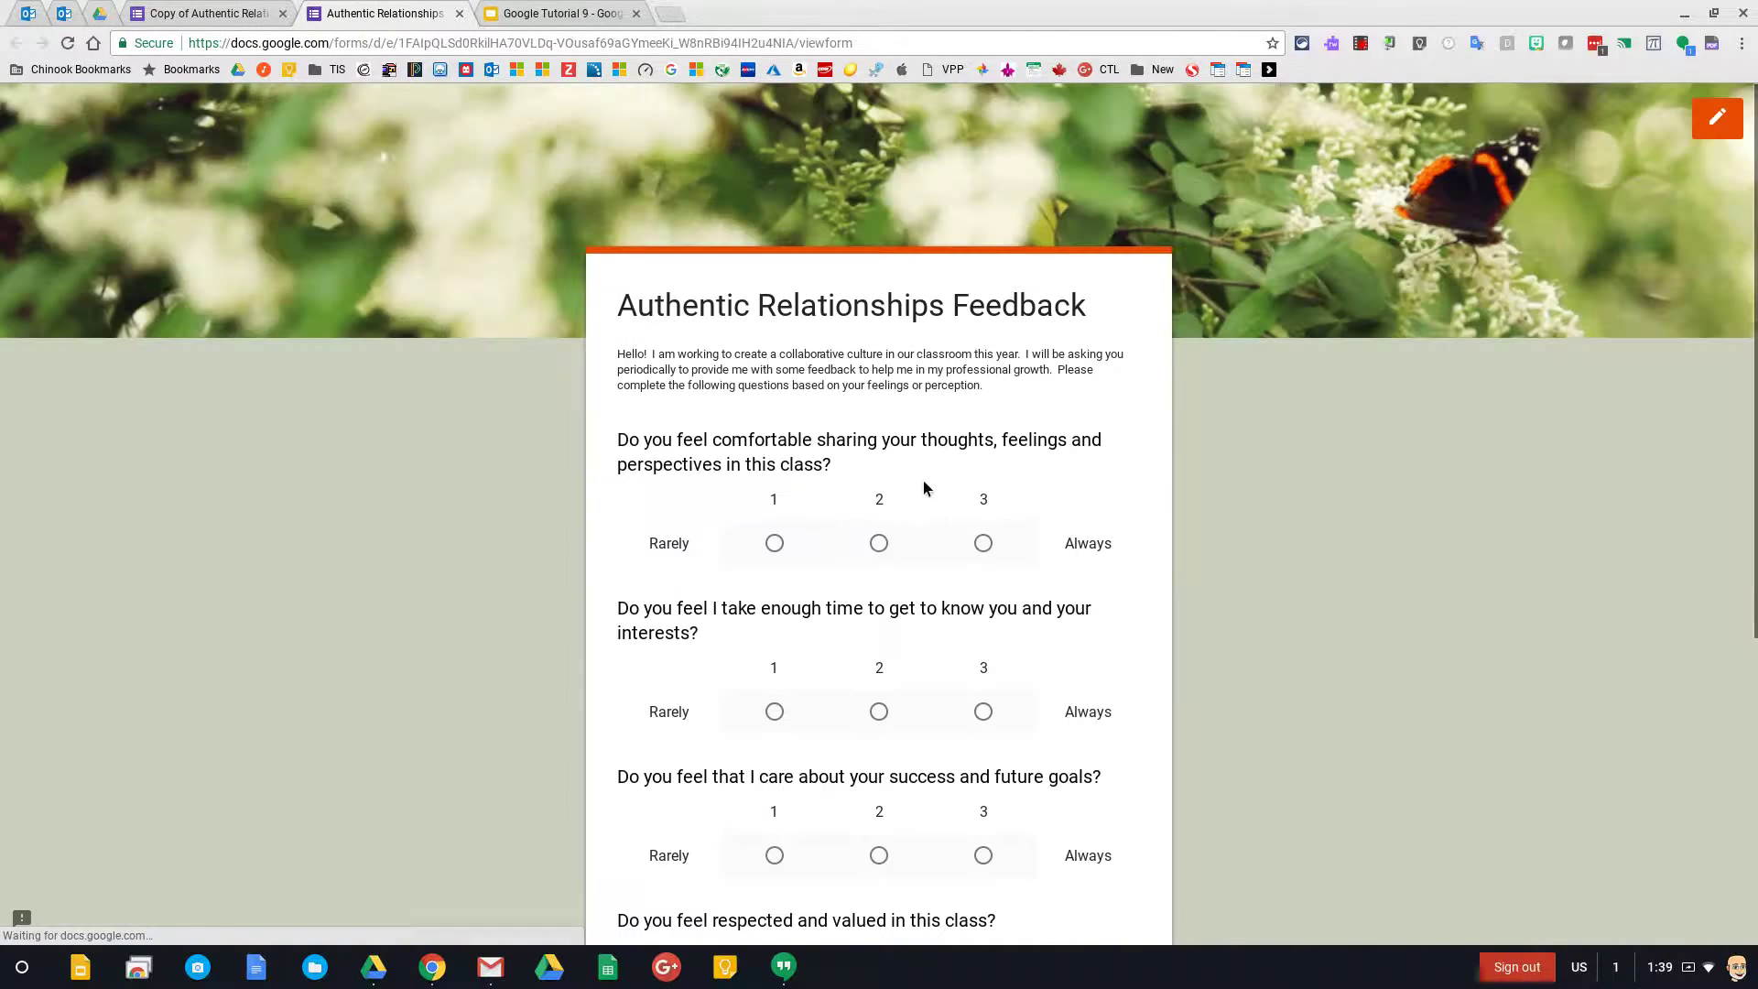
Rate feeling comfortable sharing 2, getting to know interests 3, caring about success and goals 2, and feeling respected 3
left_click(879, 542)
left_click(983, 711)
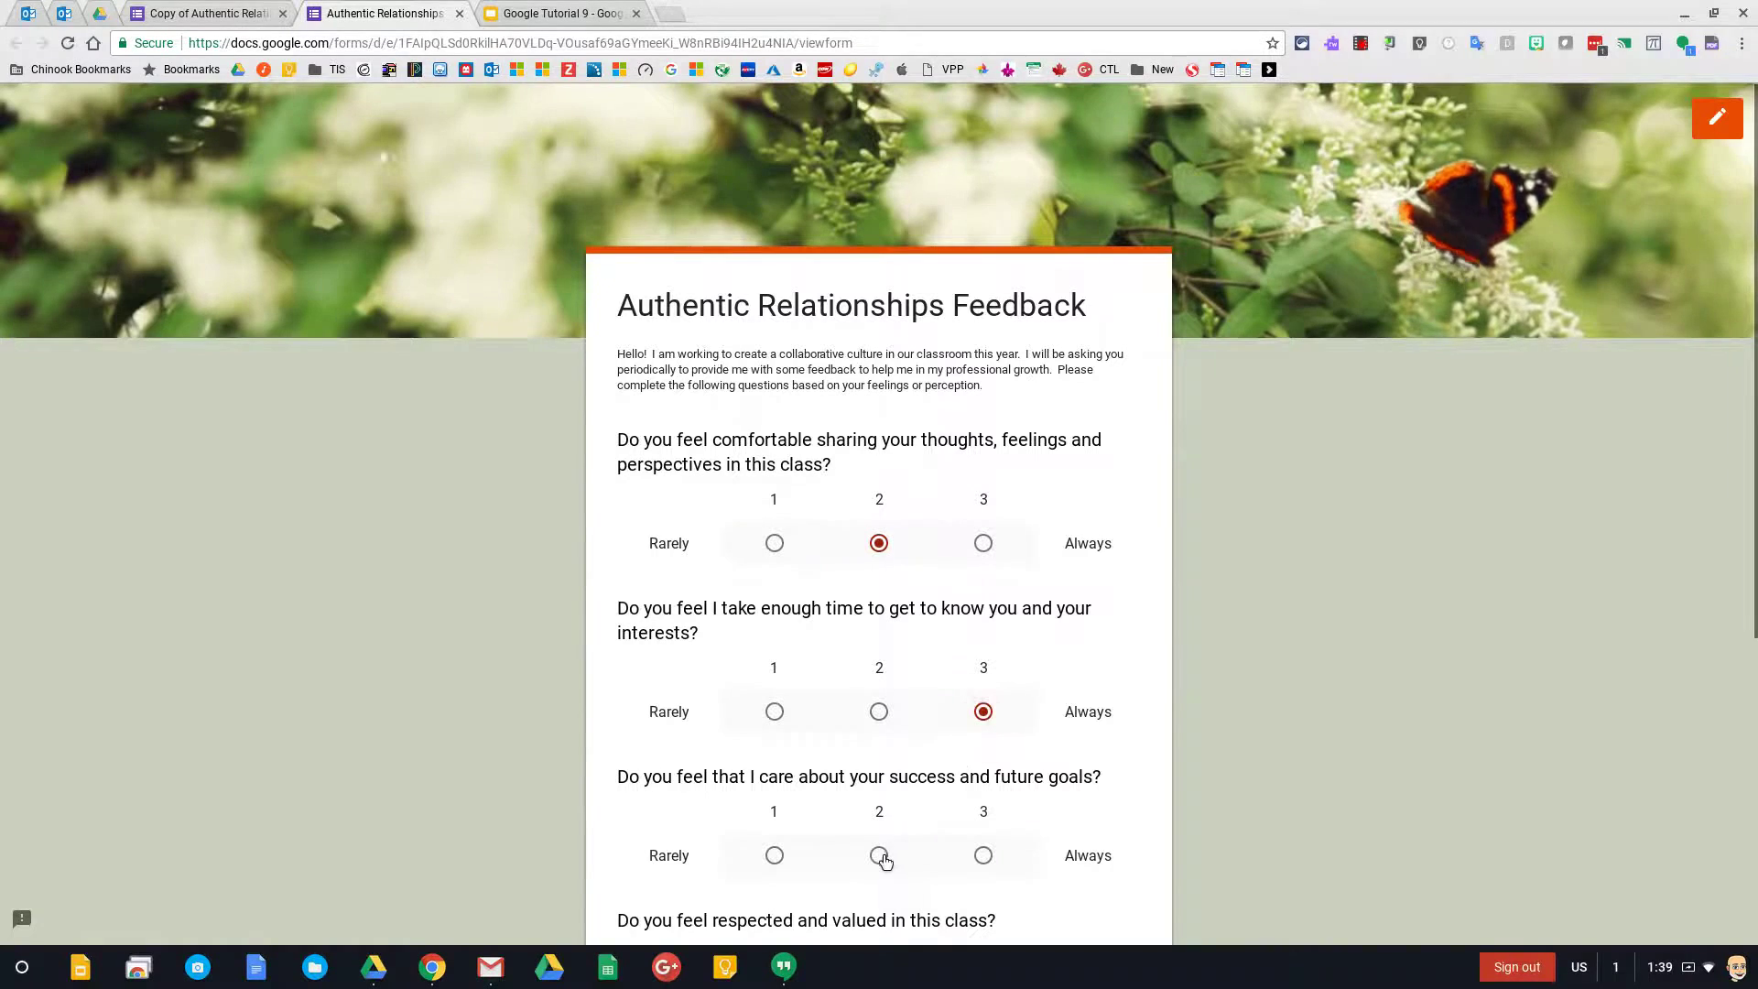
left_click(879, 855)
scroll(910, 718, "down", 4)
left_click(981, 660)
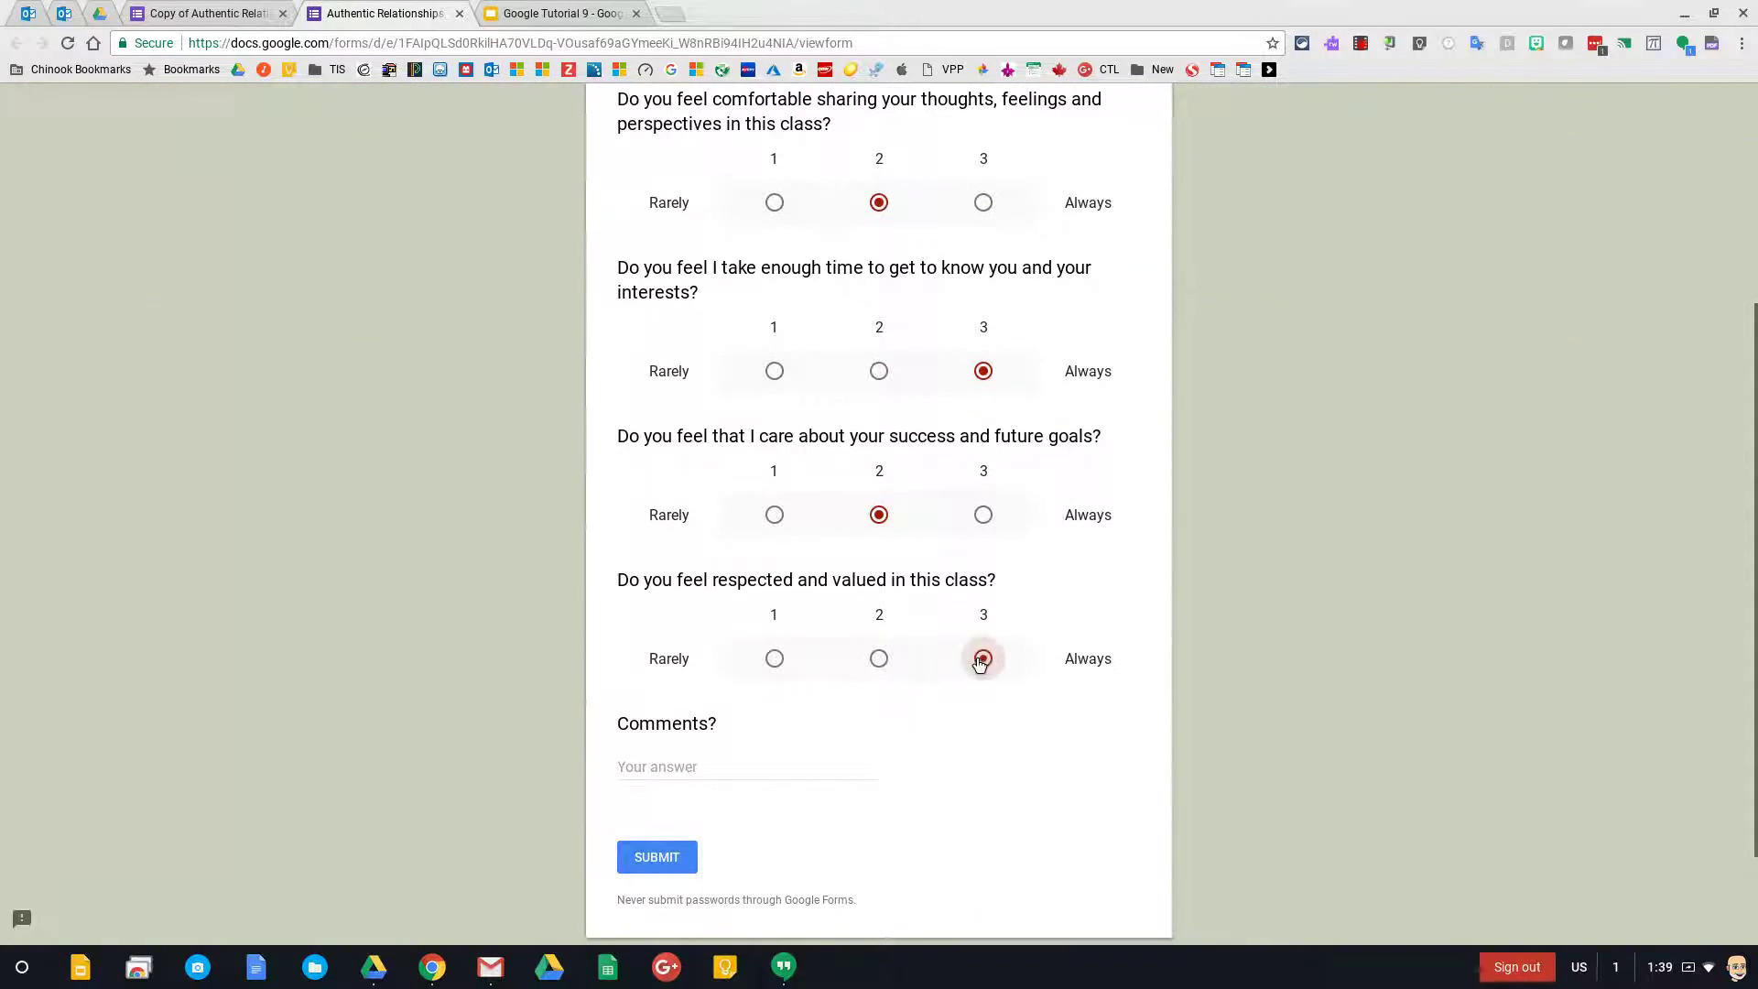
Enter the comment "Great class!" and submit the response
left_click(752, 765)
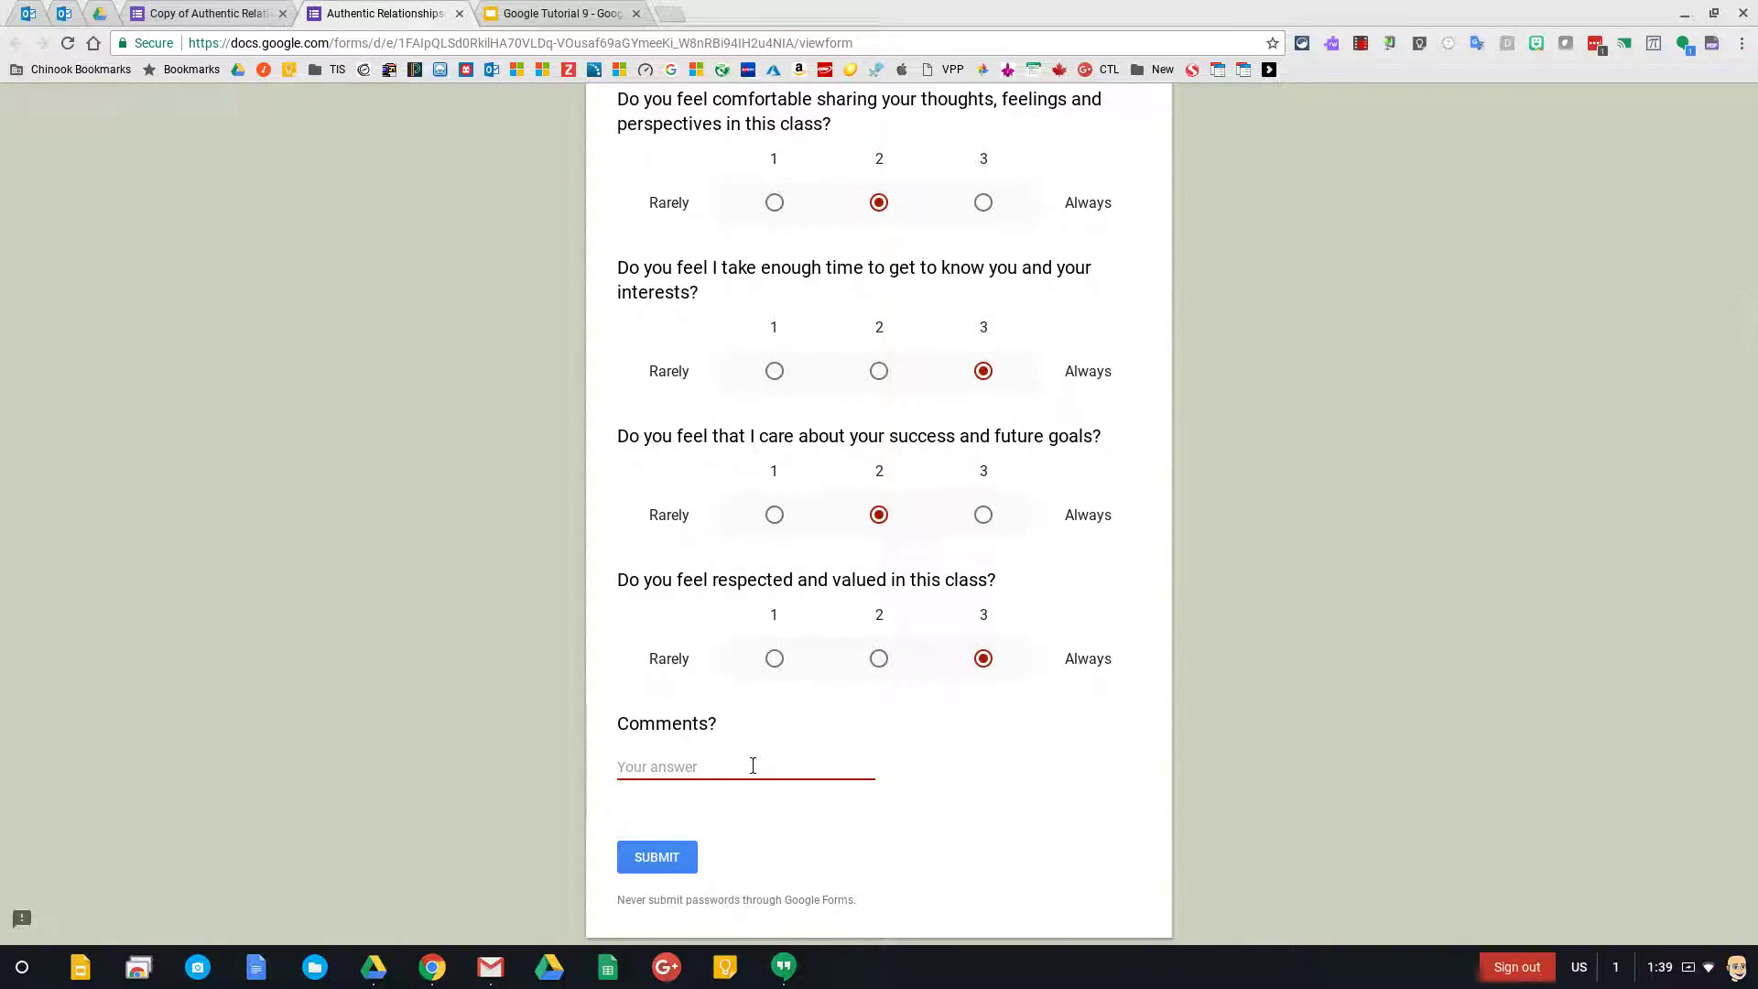
type("Great class!")
left_click(657, 856)
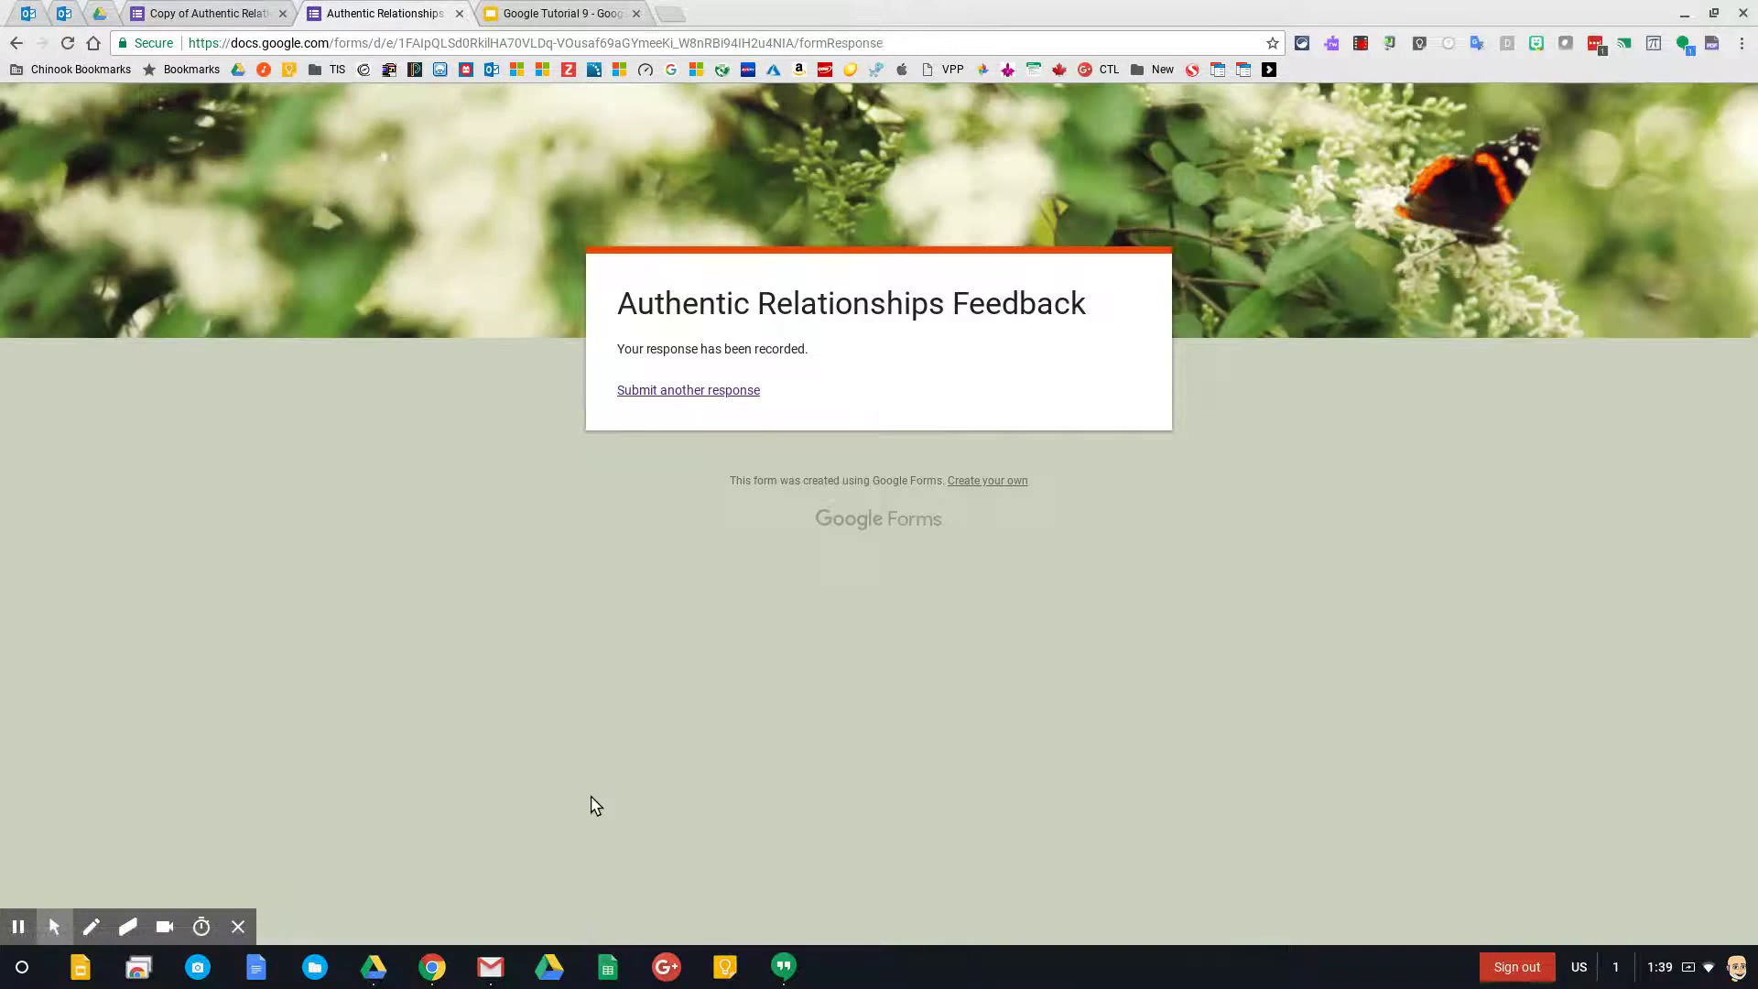
Submit another response rating comfort sharing 1, getting to know interests 2 and feeling respected 2, leaving the goals question and comment blank
left_click(209, 13)
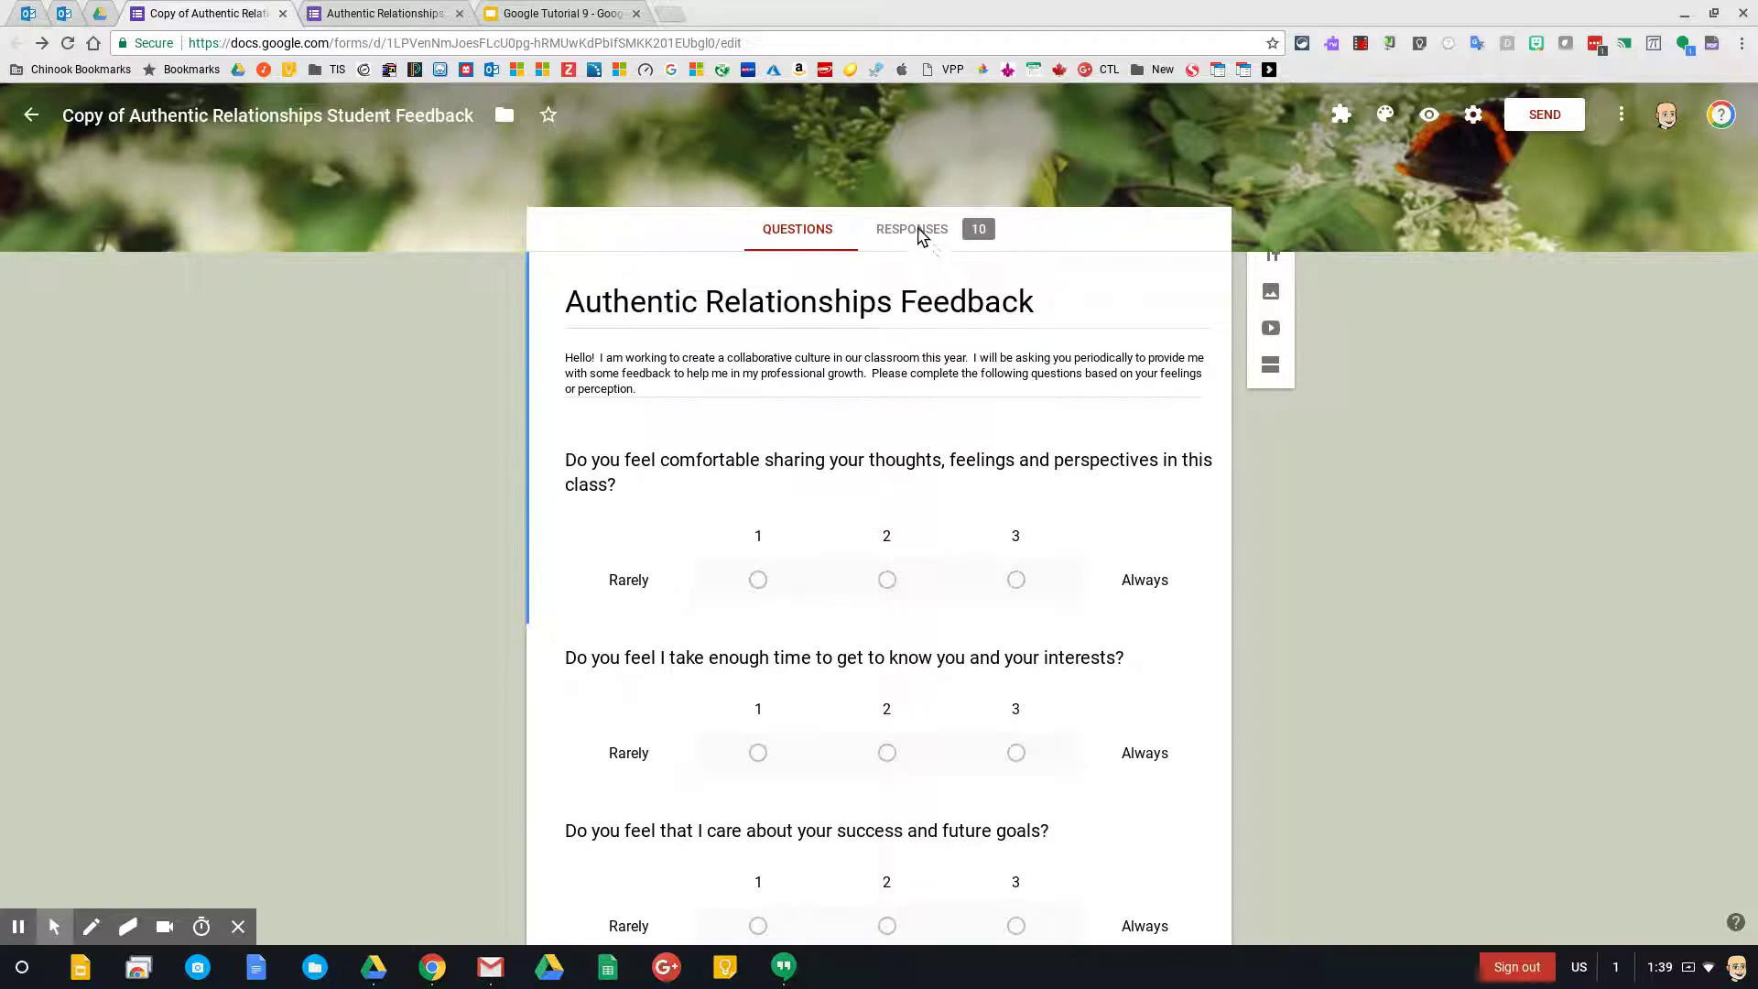
left_click(384, 13)
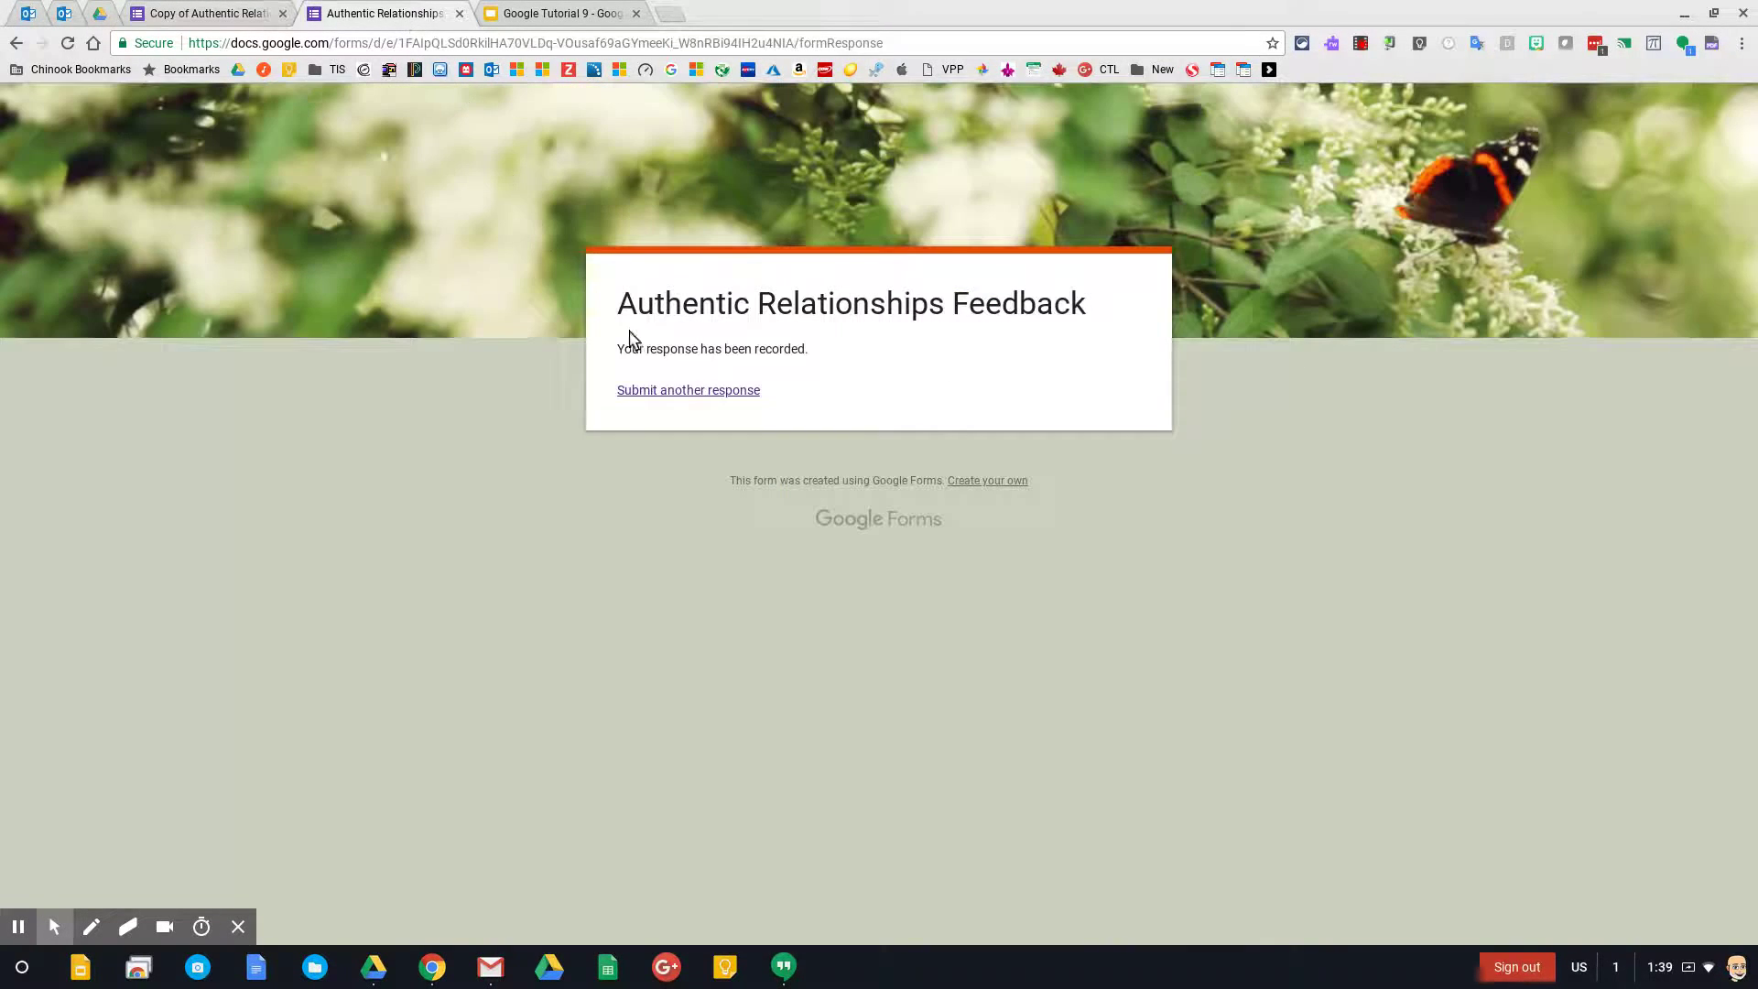
left_click(666, 392)
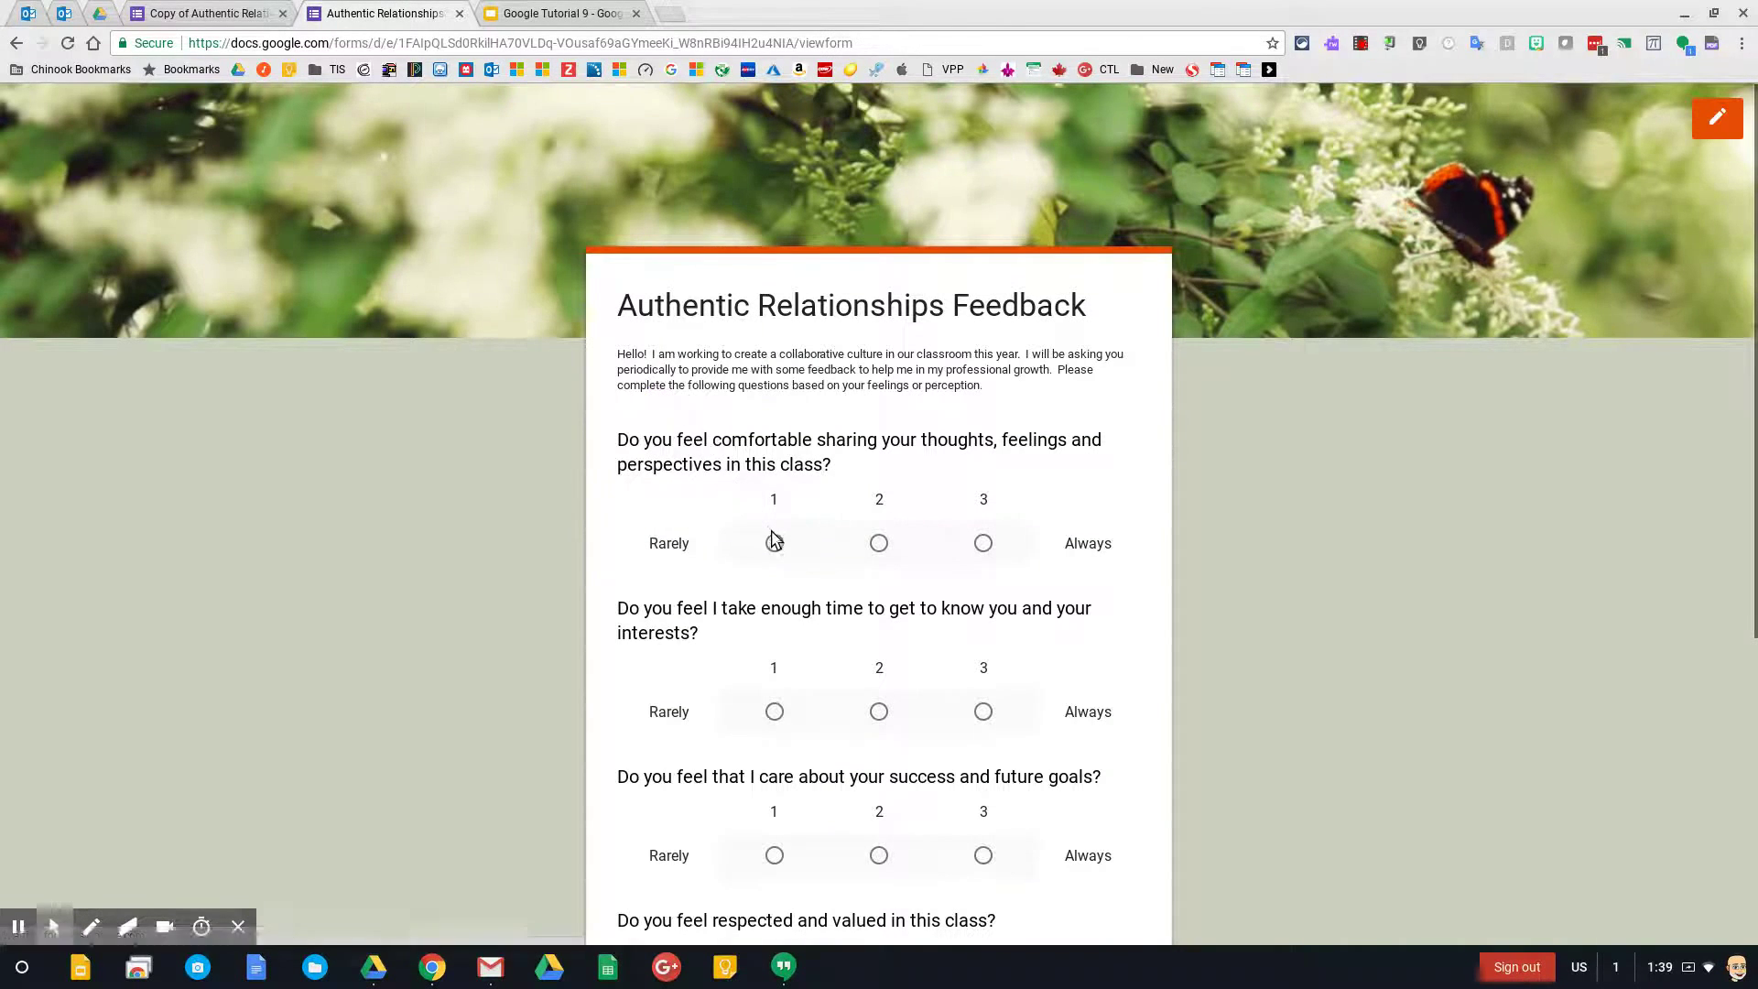
left_click(773, 543)
left_click(879, 713)
scroll(892, 751, "down", 3)
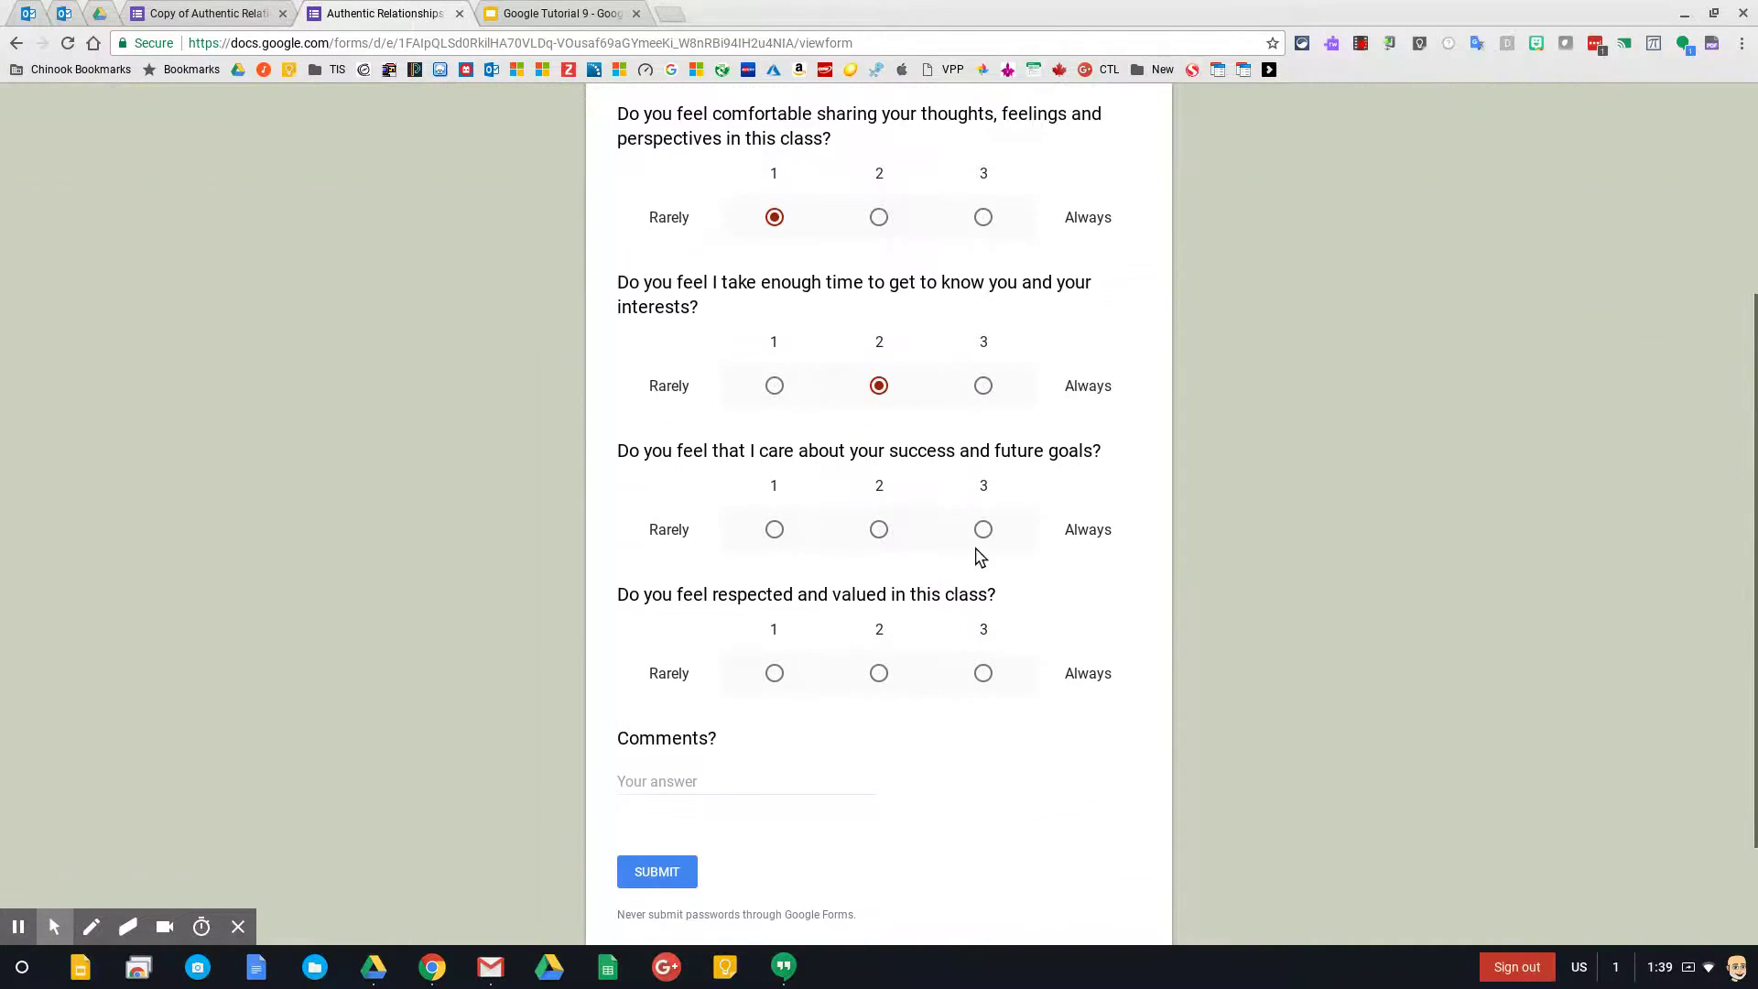
left_click(881, 673)
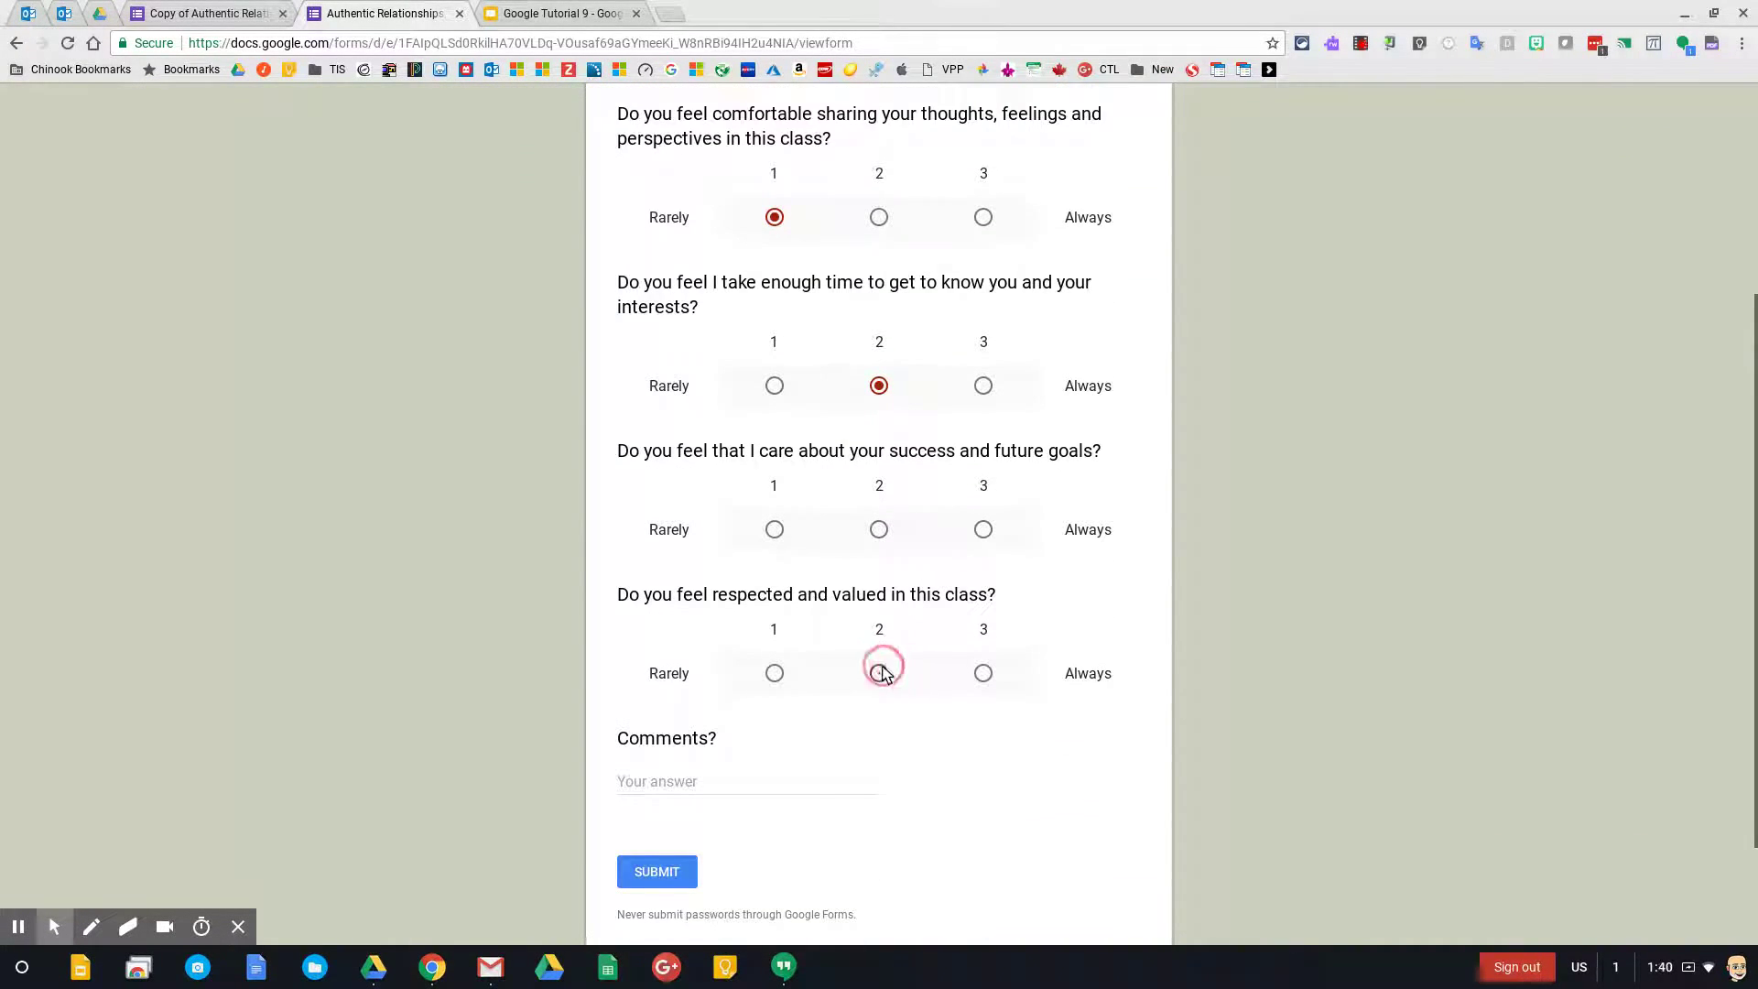
left_click(685, 872)
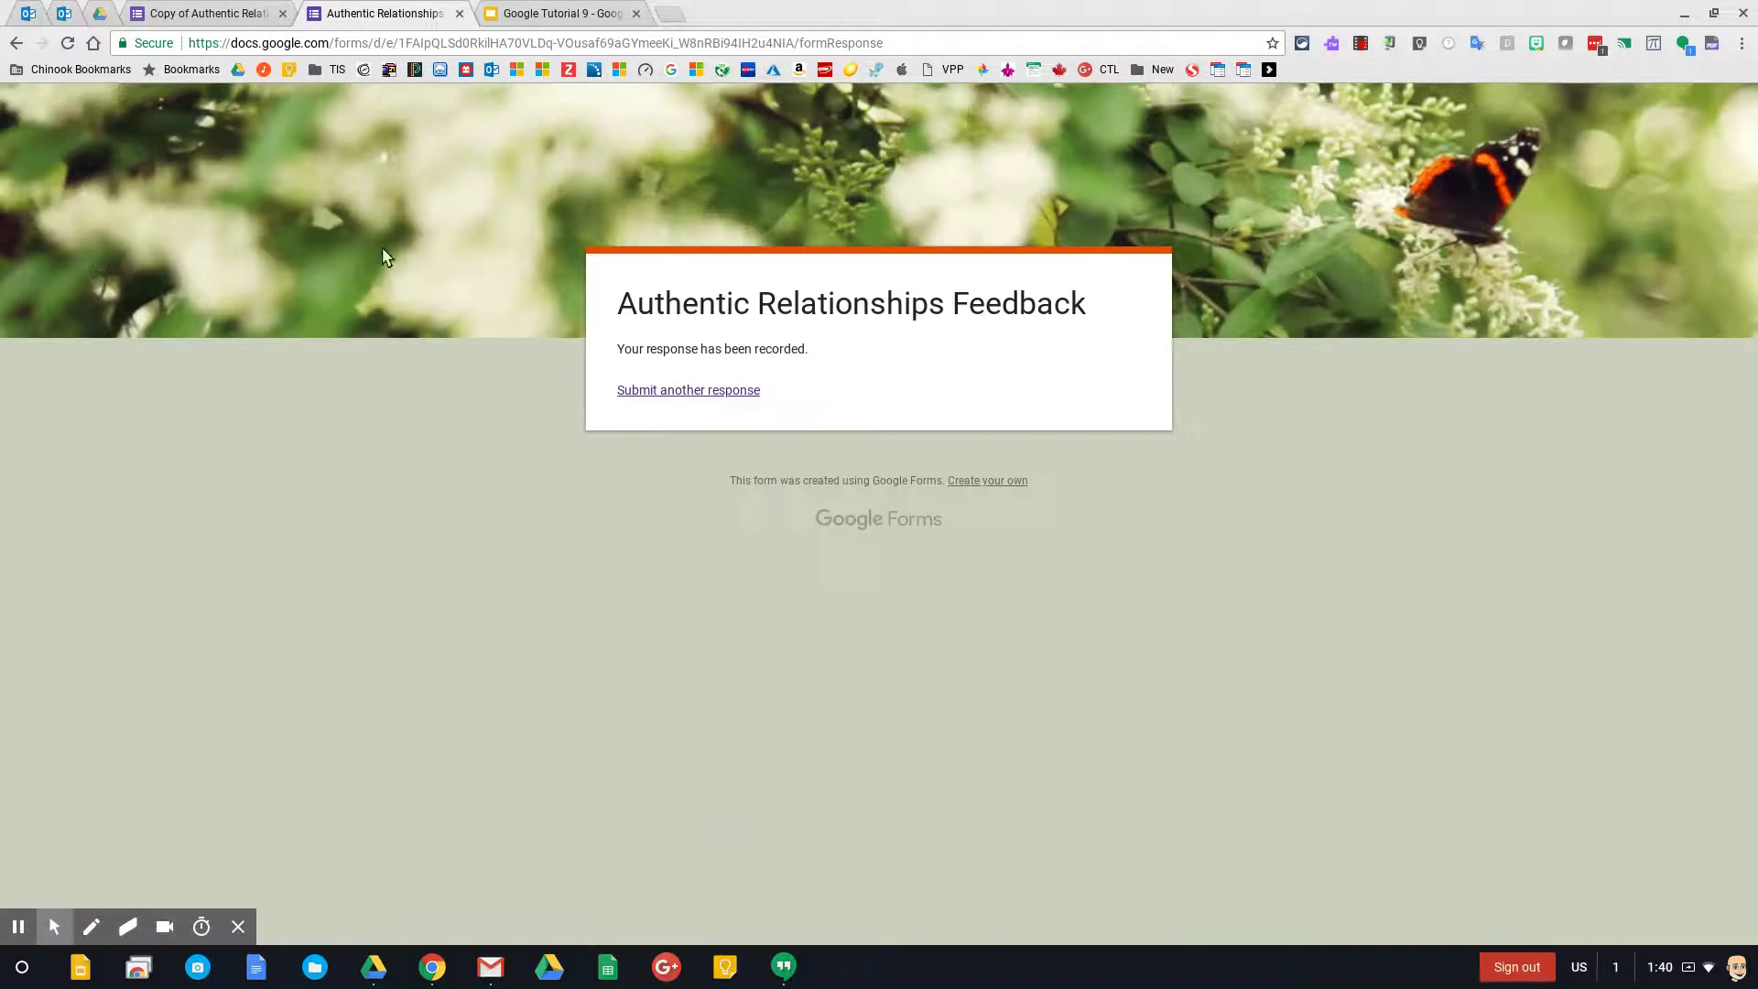
Return to the form editor and review the summary charts of the responses to the rating questions
left_click(220, 13)
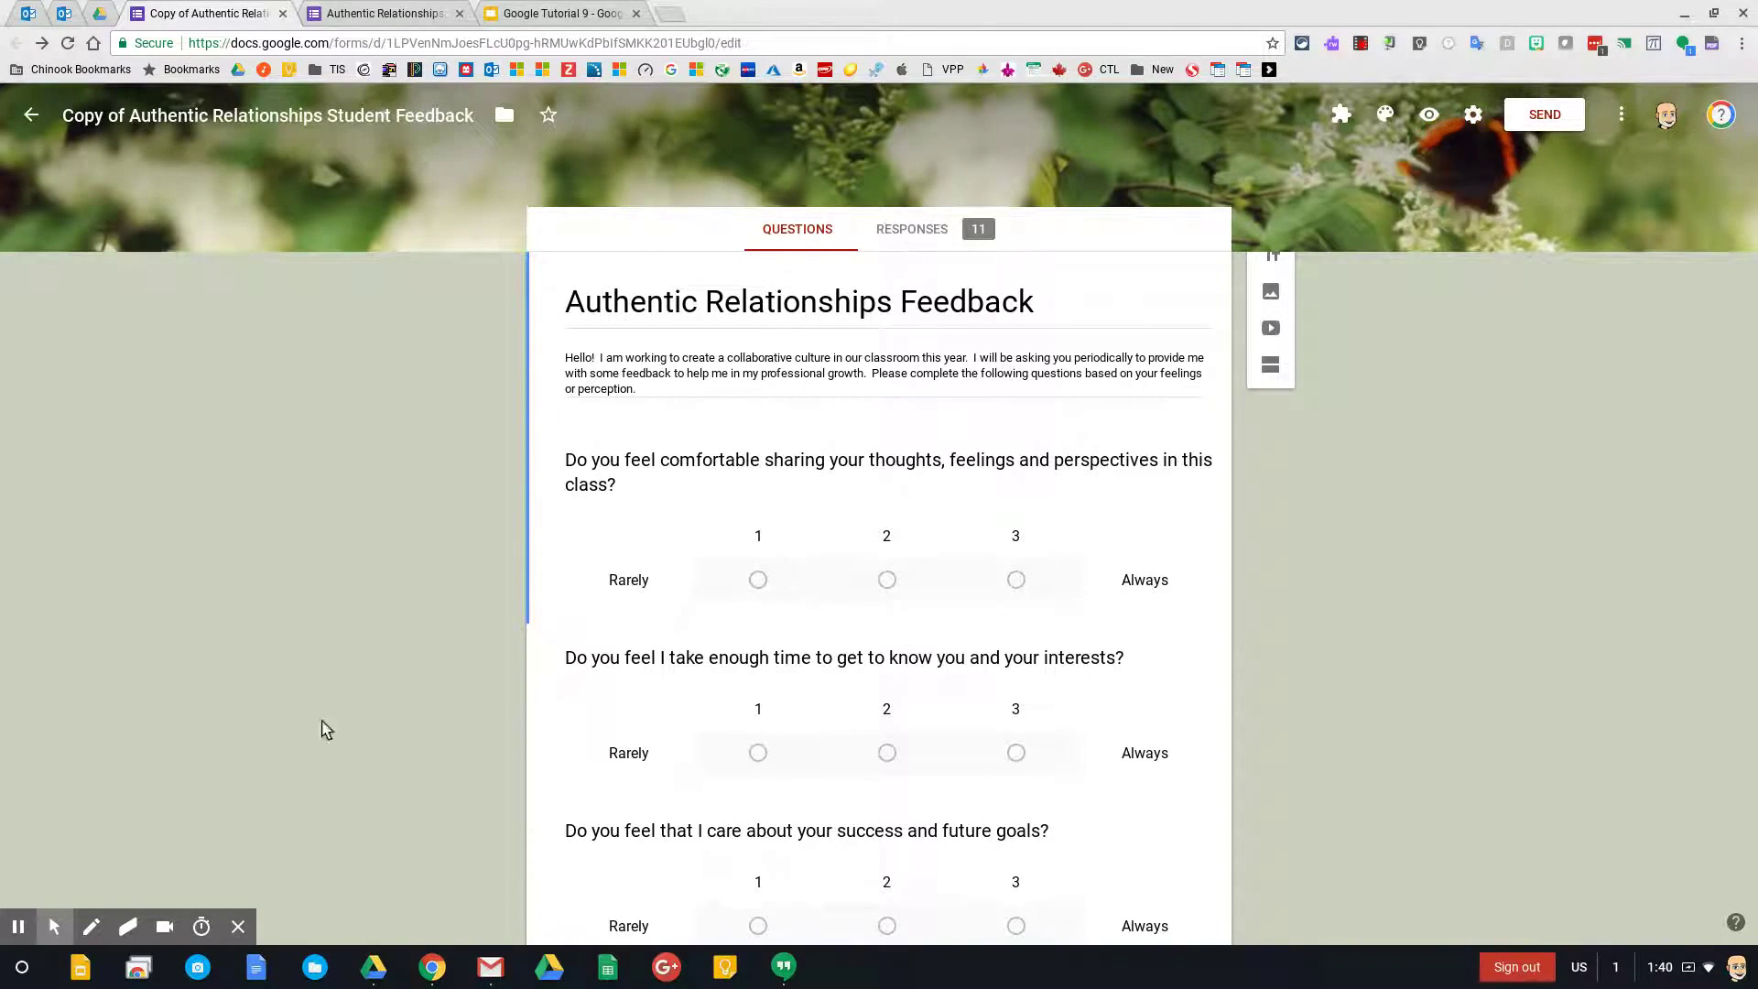
left_click(943, 235)
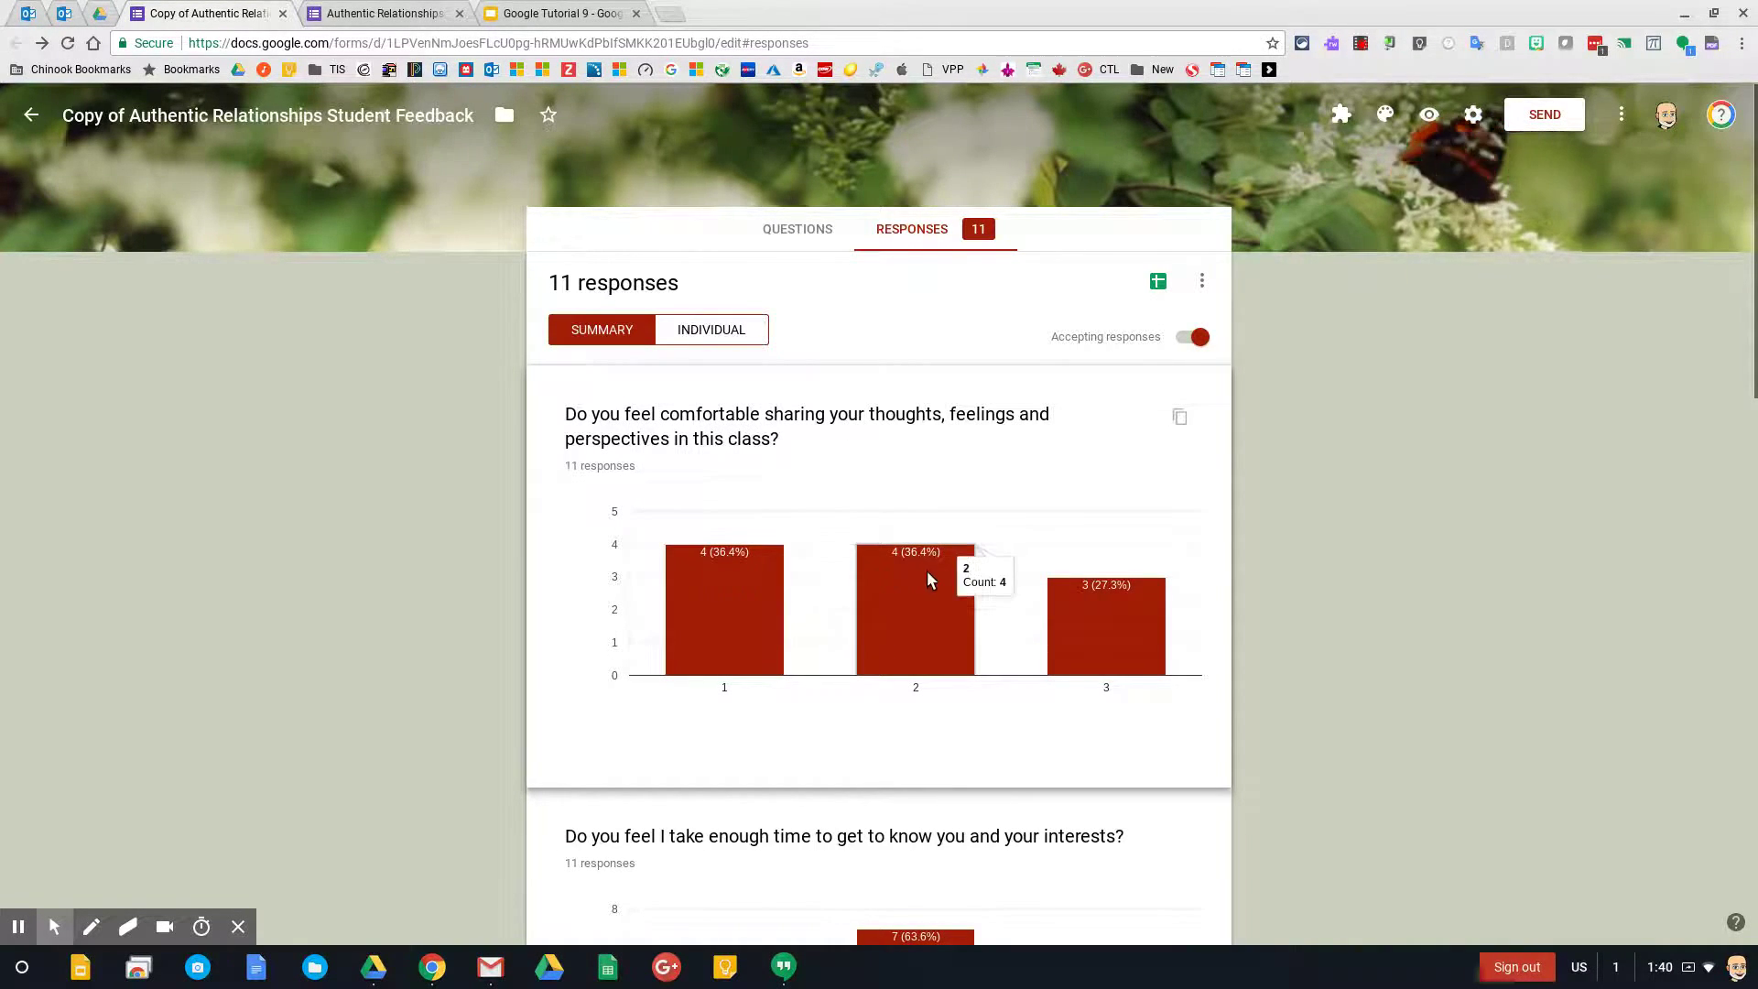
mouse_move(1071, 619)
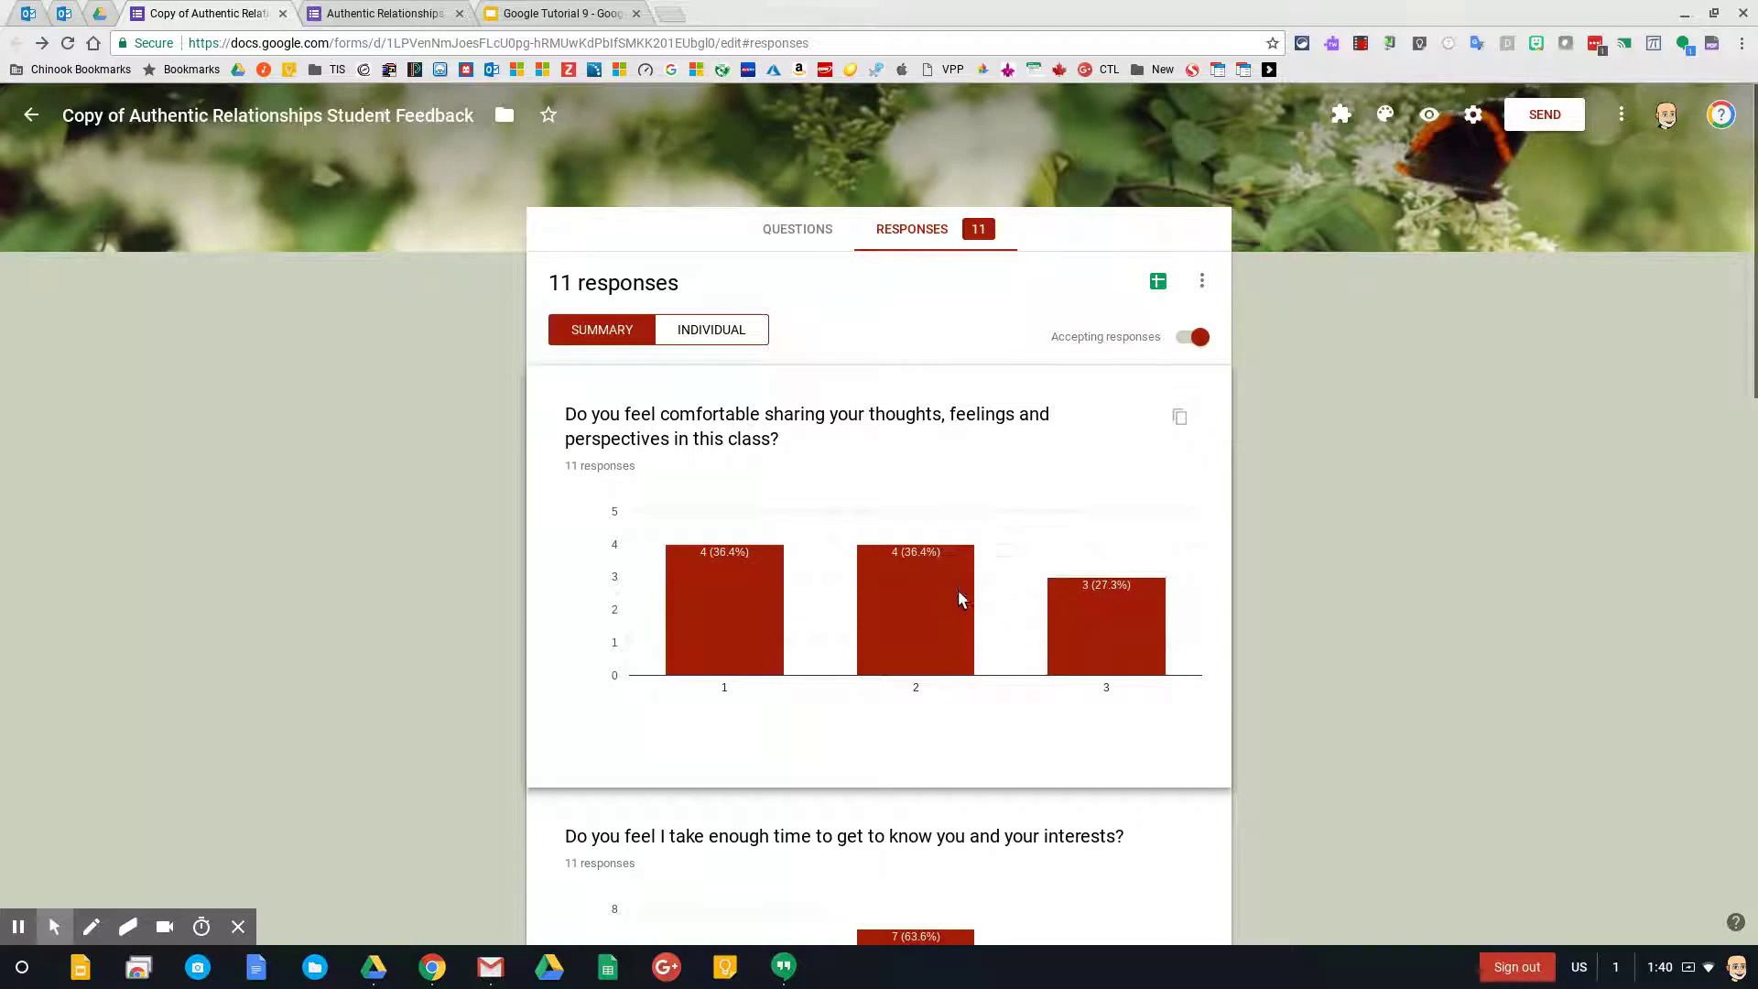
mouse_move(925, 591)
mouse_move(698, 602)
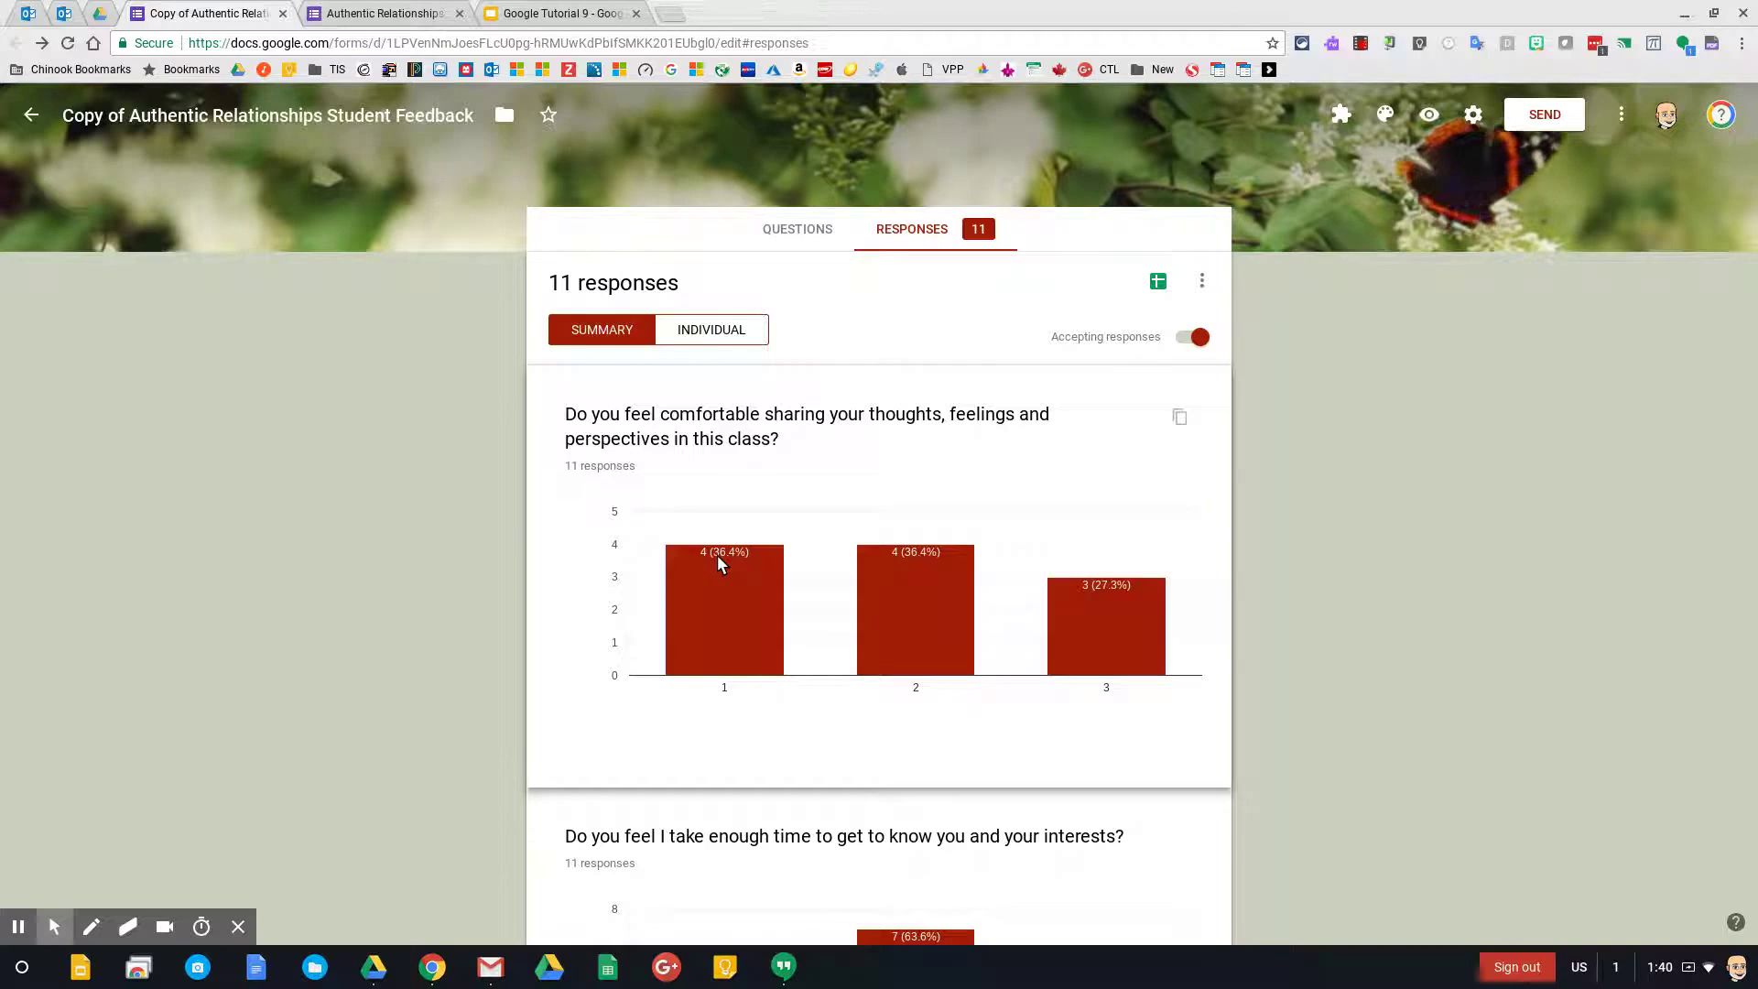
scroll(713, 555, "down", 3)
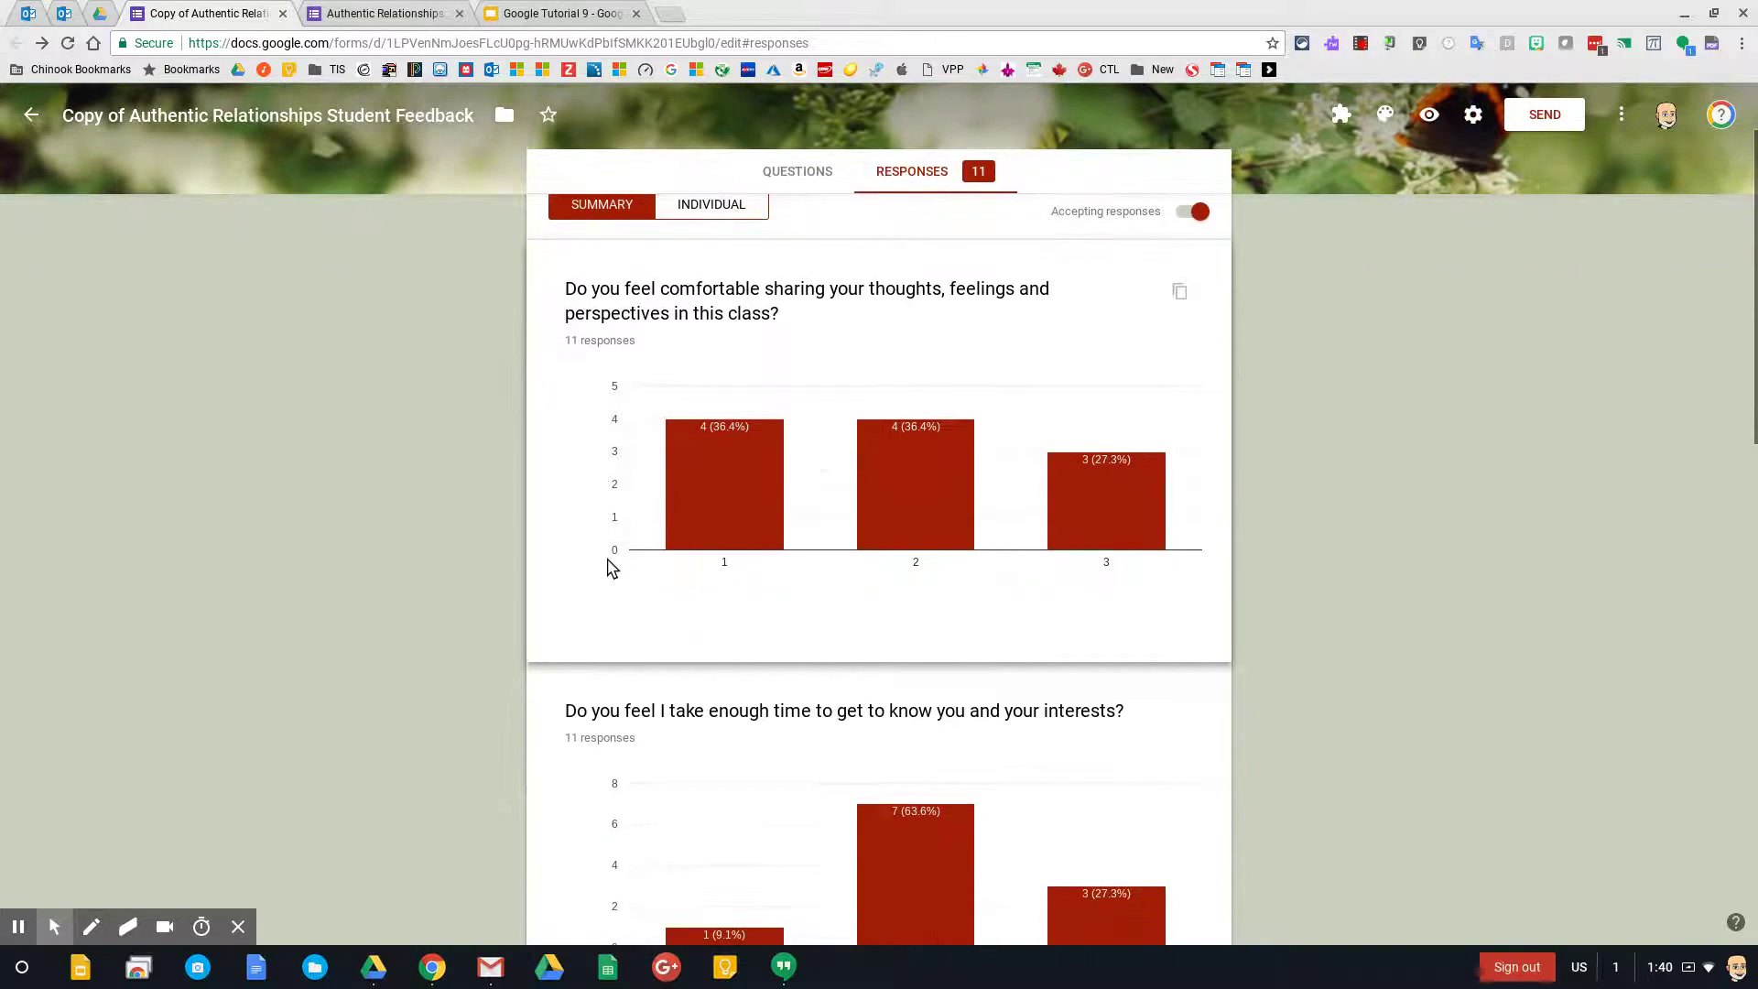
scroll(567, 565, "down", 3)
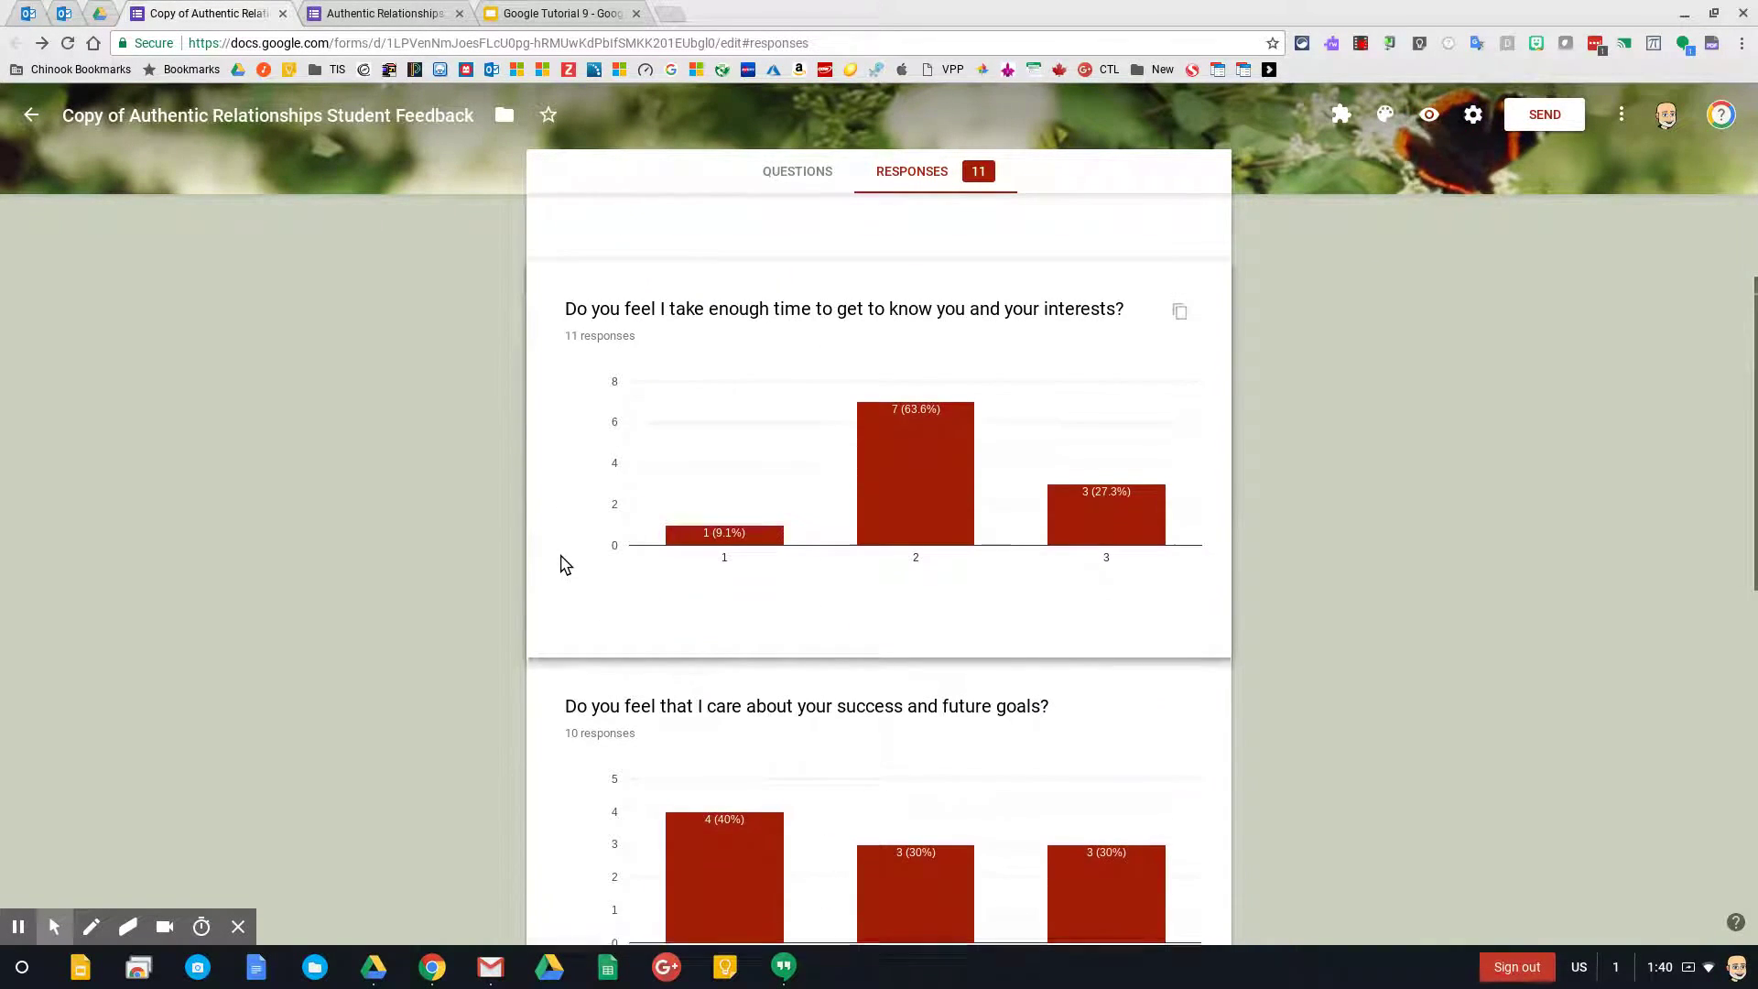
scroll(564, 565, "down", 3)
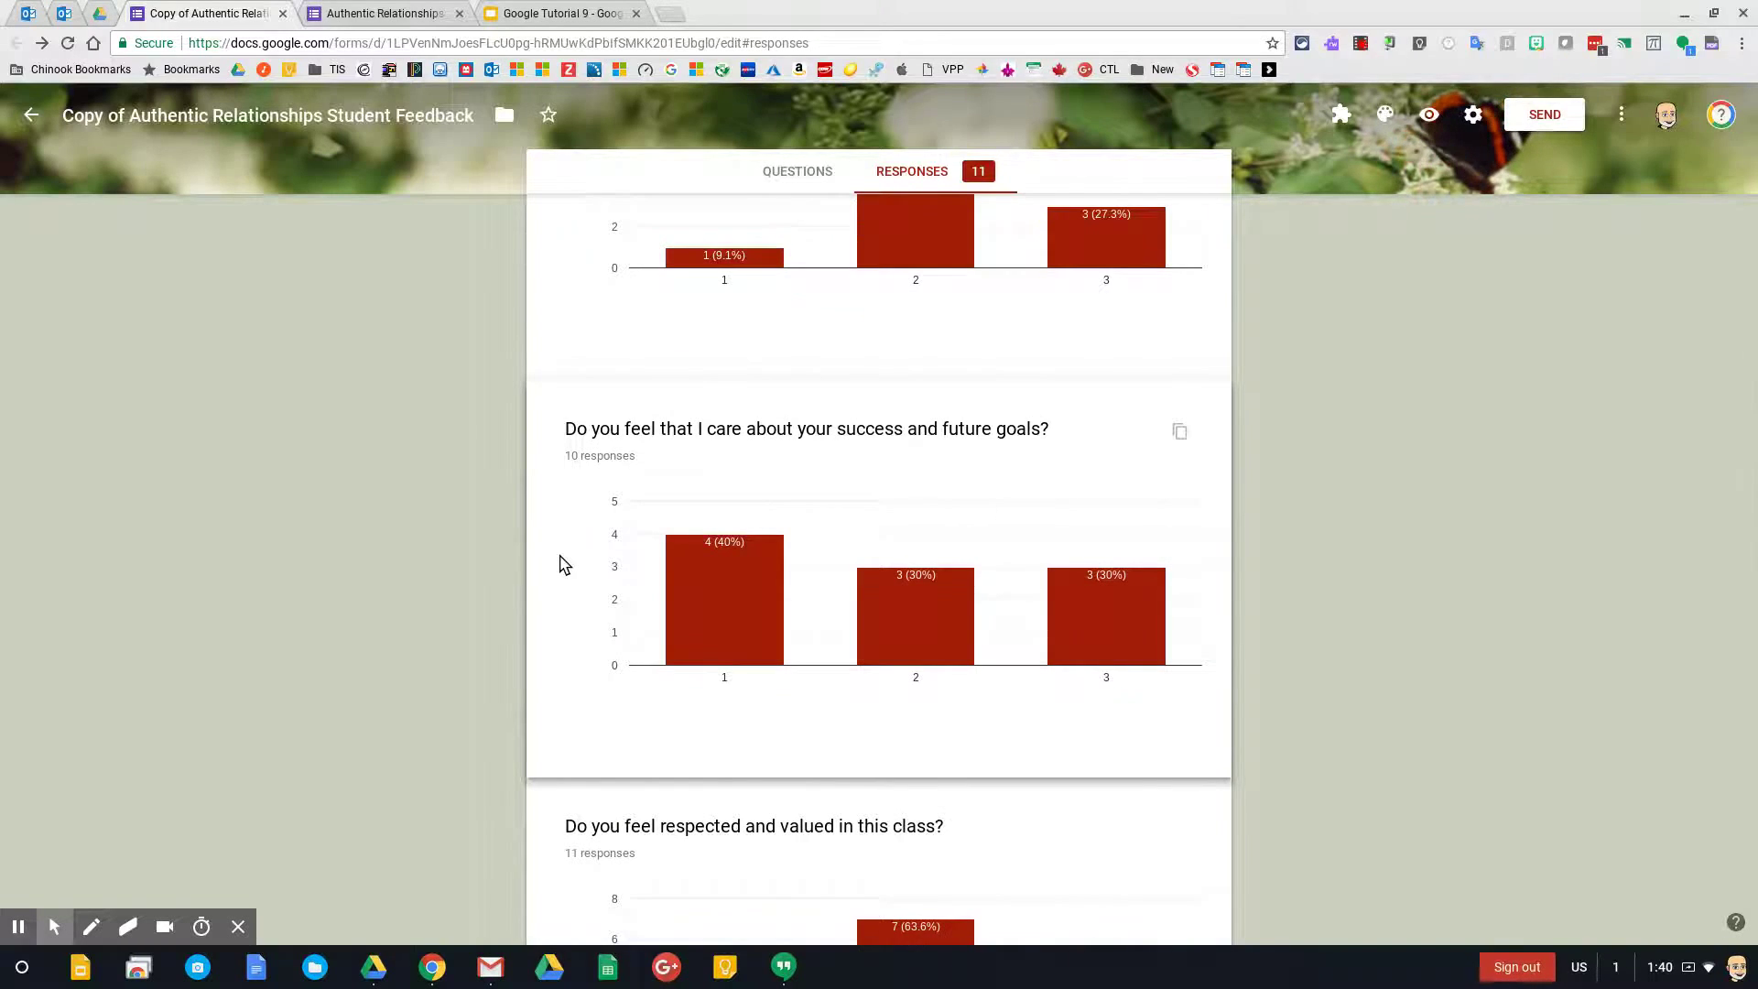
Examine the individual answers in the Comments chart of the response summary, returning to the start of the summary
scroll(565, 565, "down", 7)
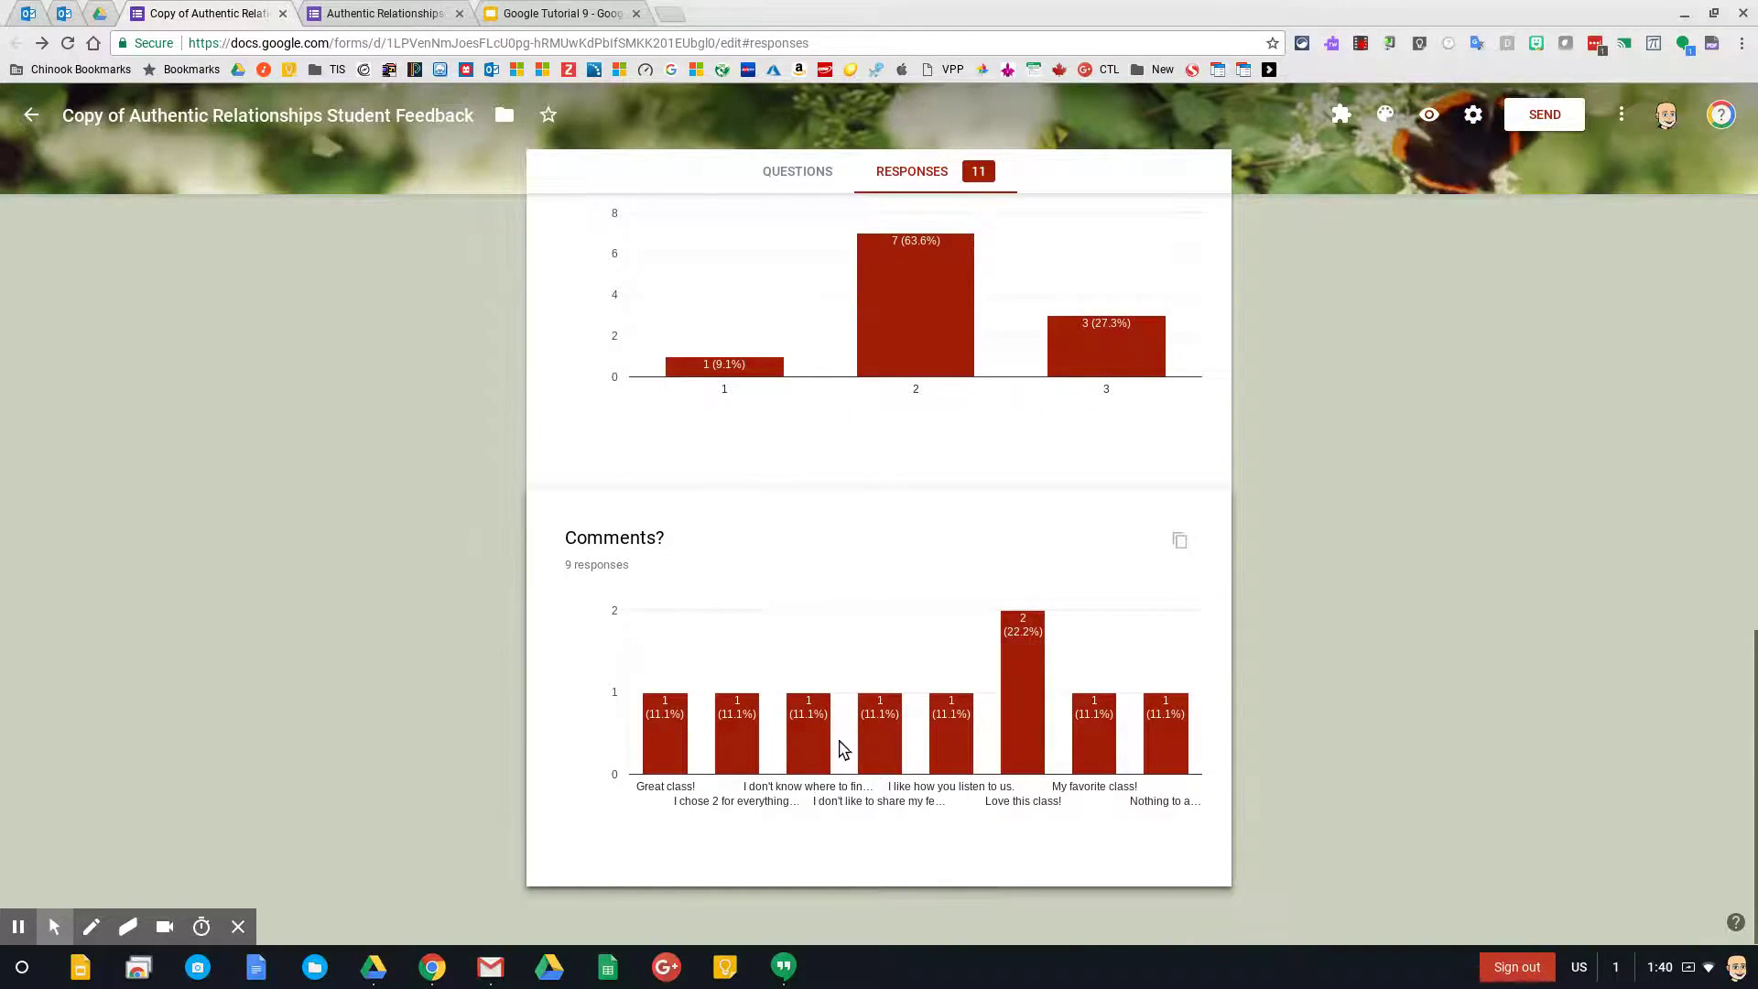
mouse_move(814, 751)
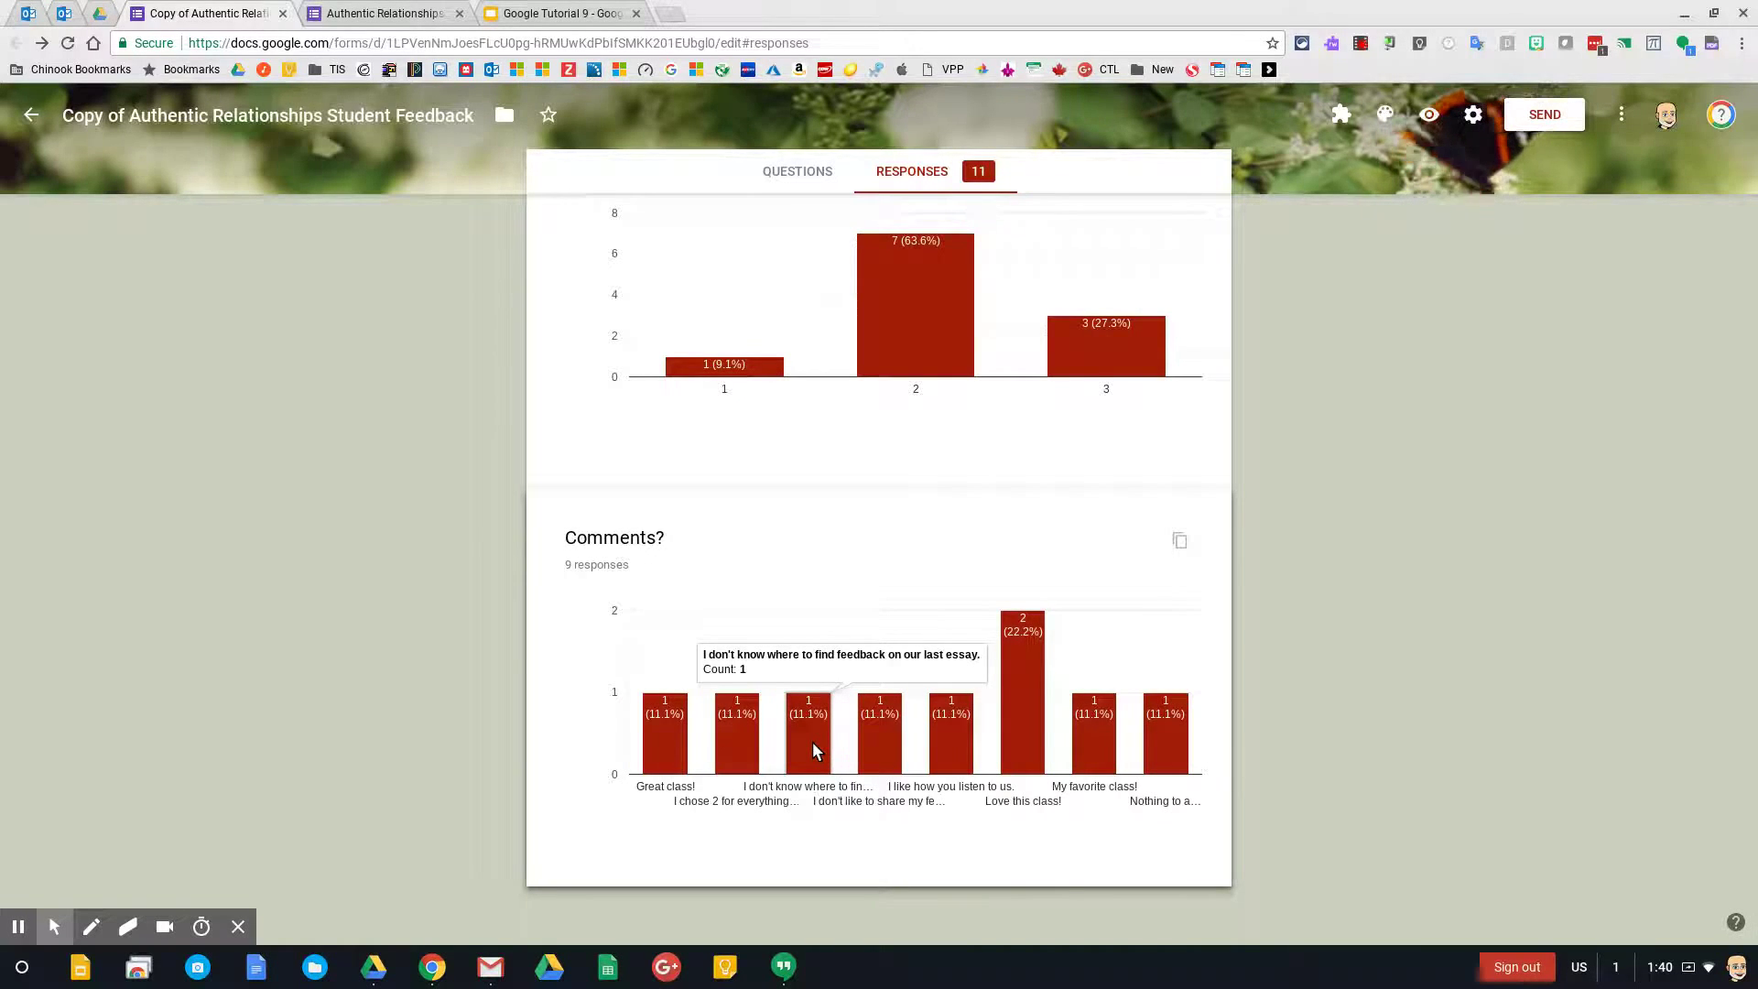
mouse_move(963, 742)
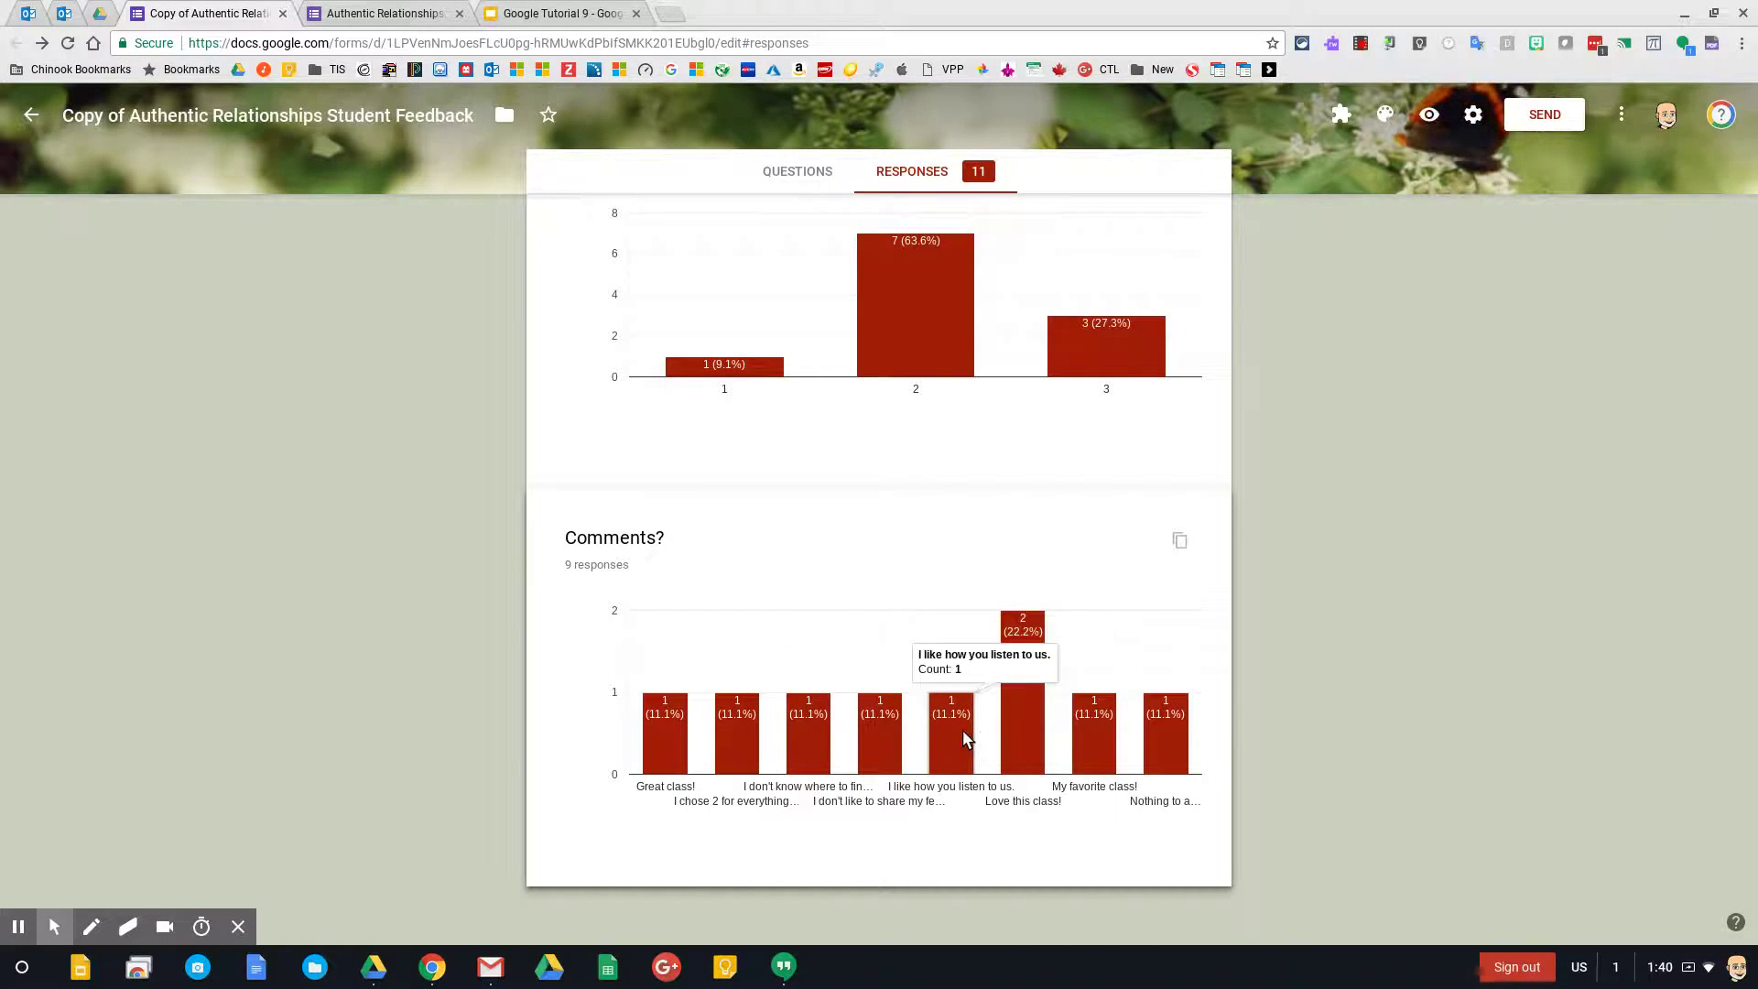
mouse_move(1029, 732)
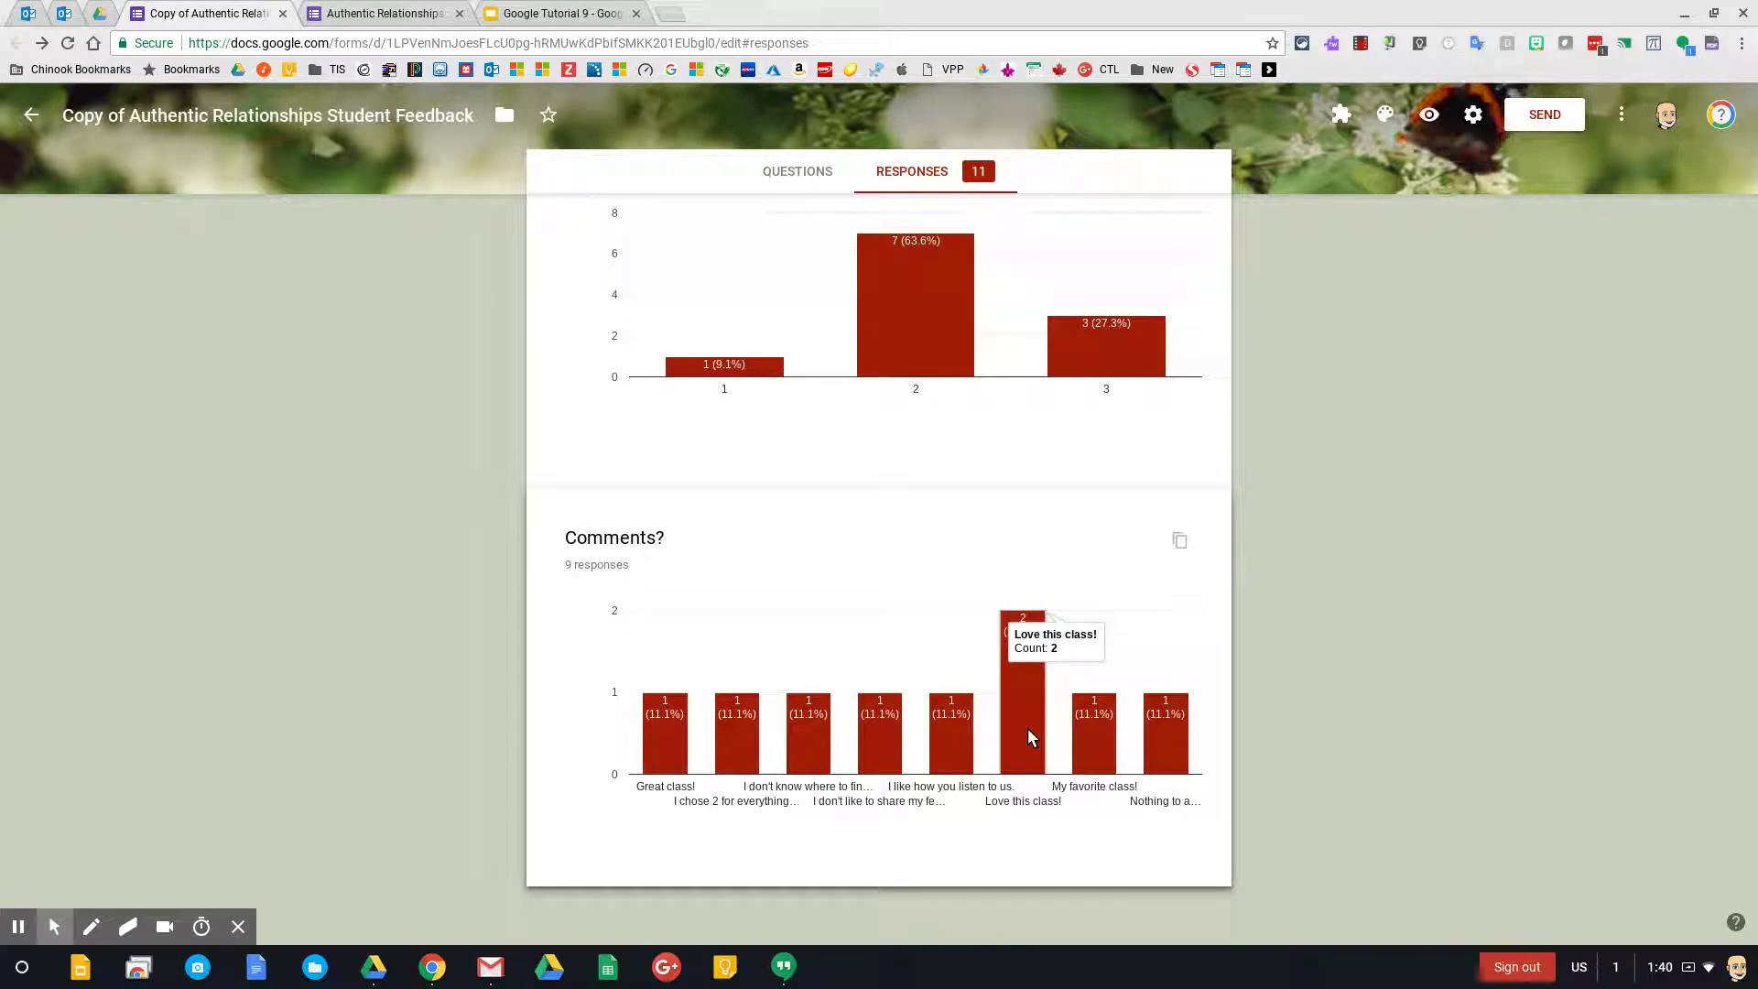
scroll(1027, 732, "up", 1)
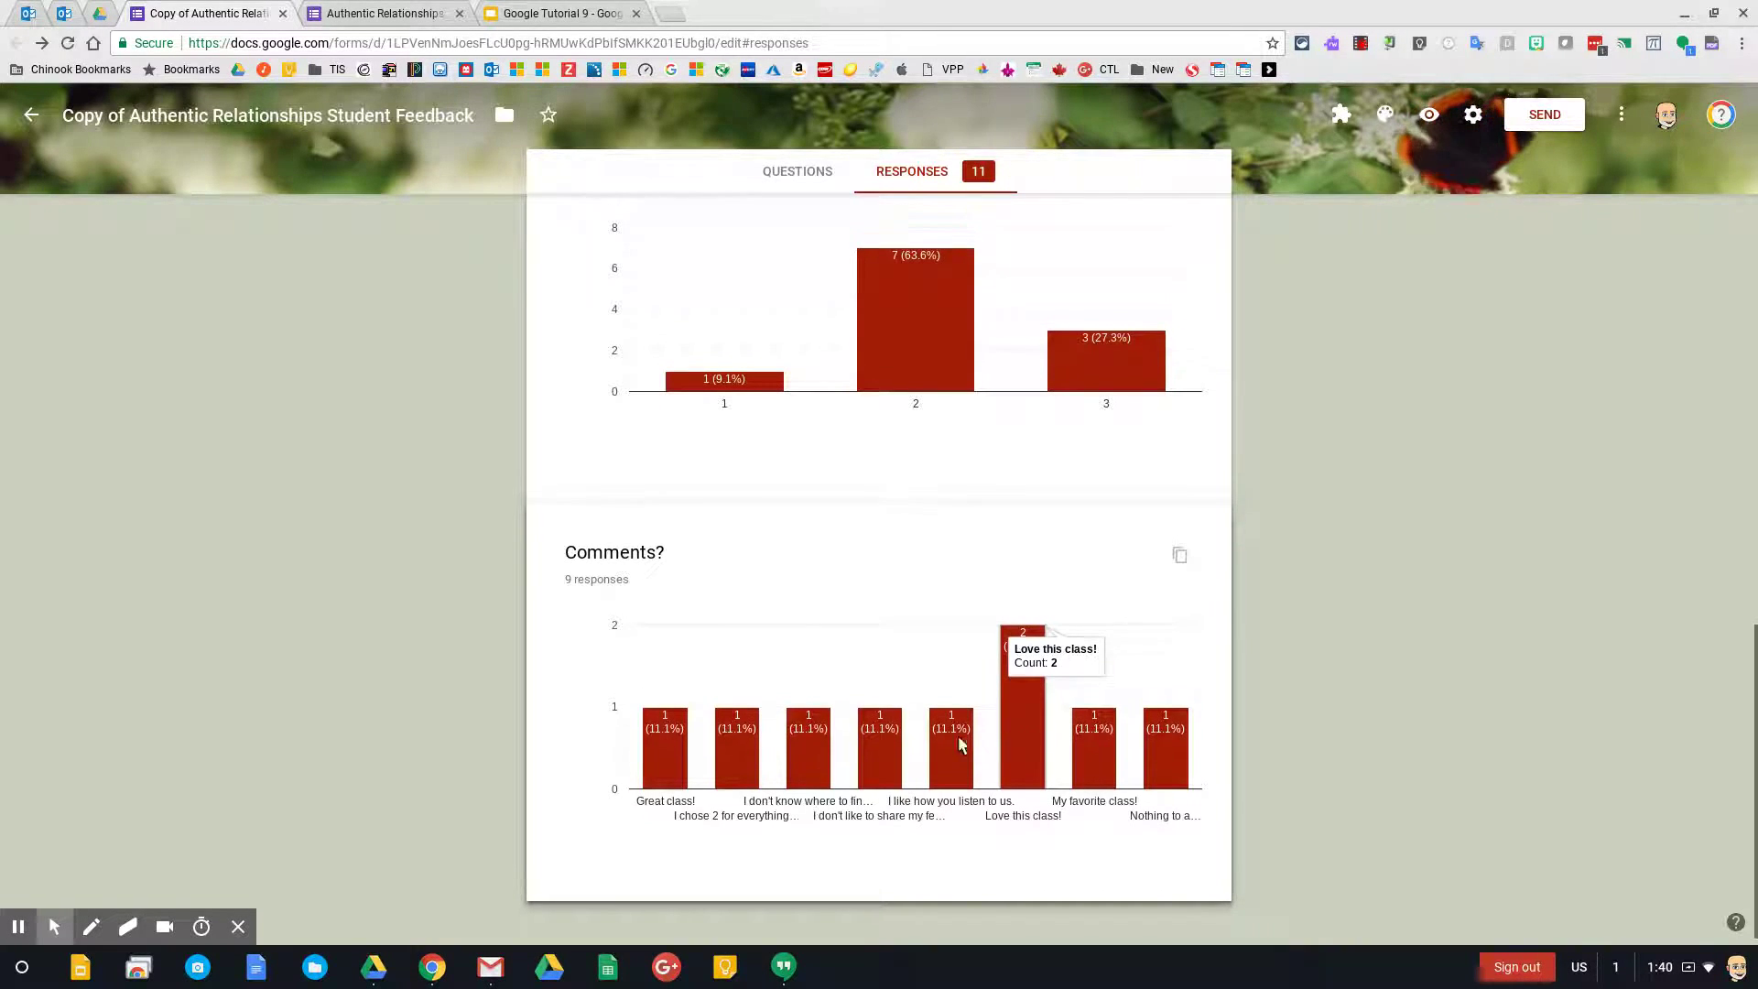
mouse_move(717, 750)
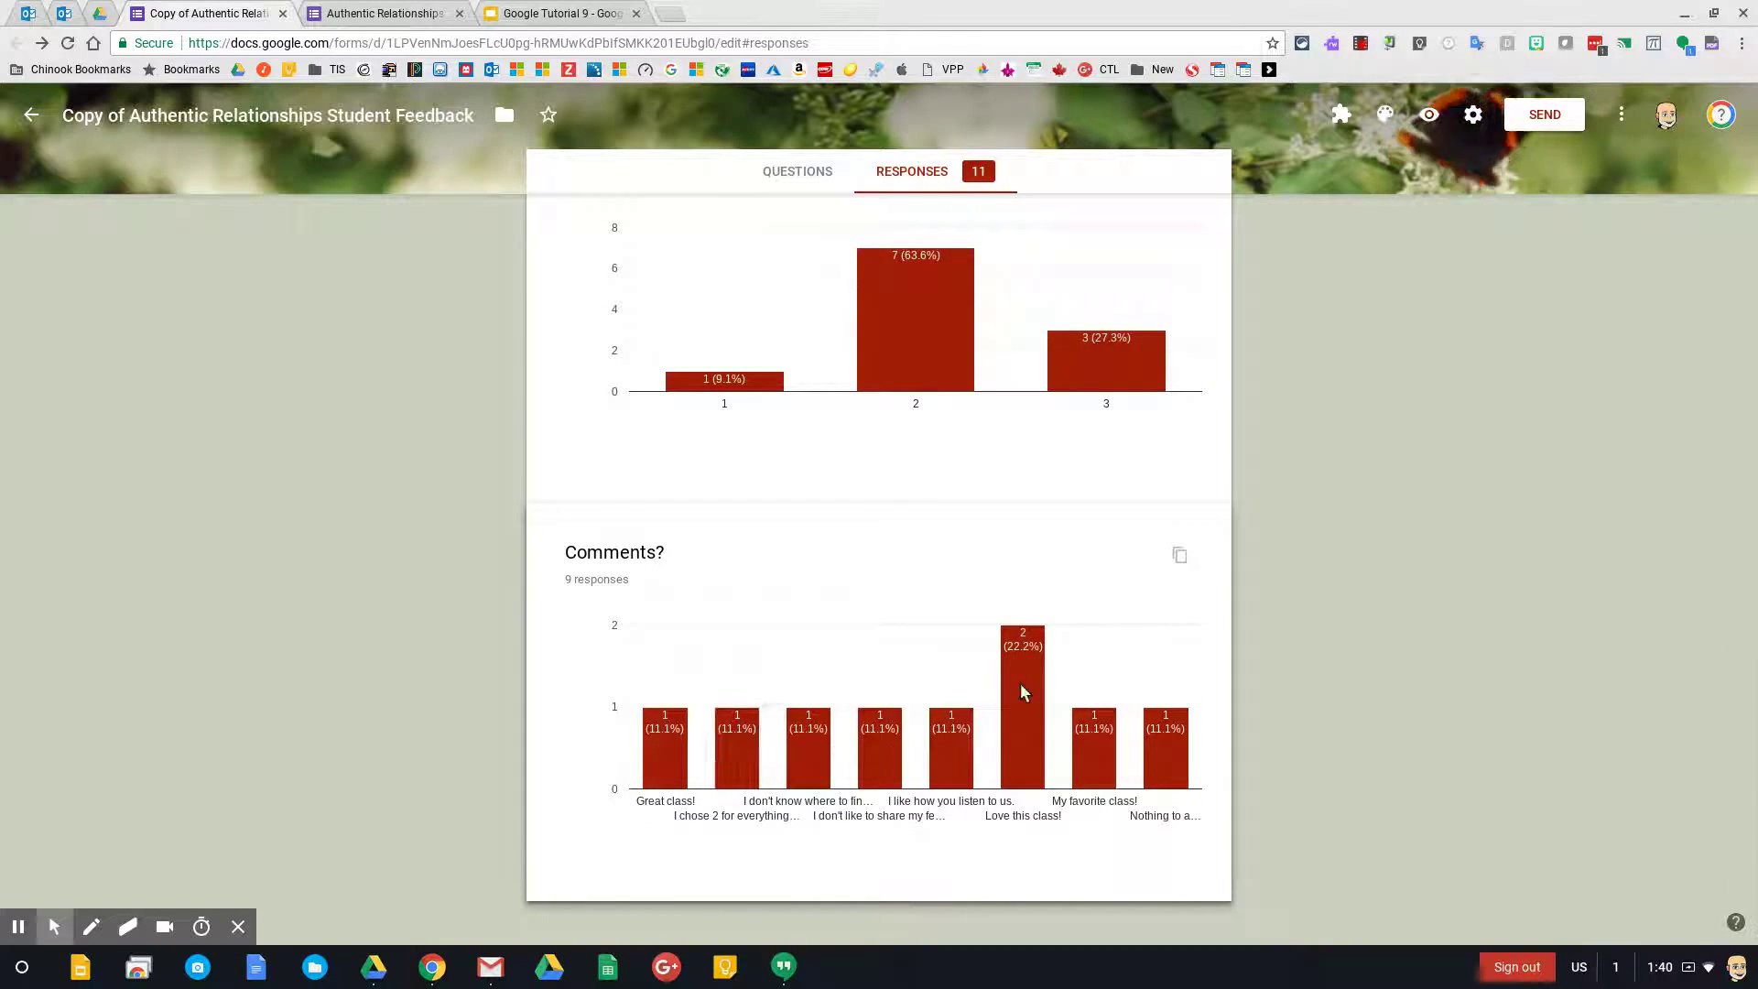
scroll(1146, 653, "up", 16)
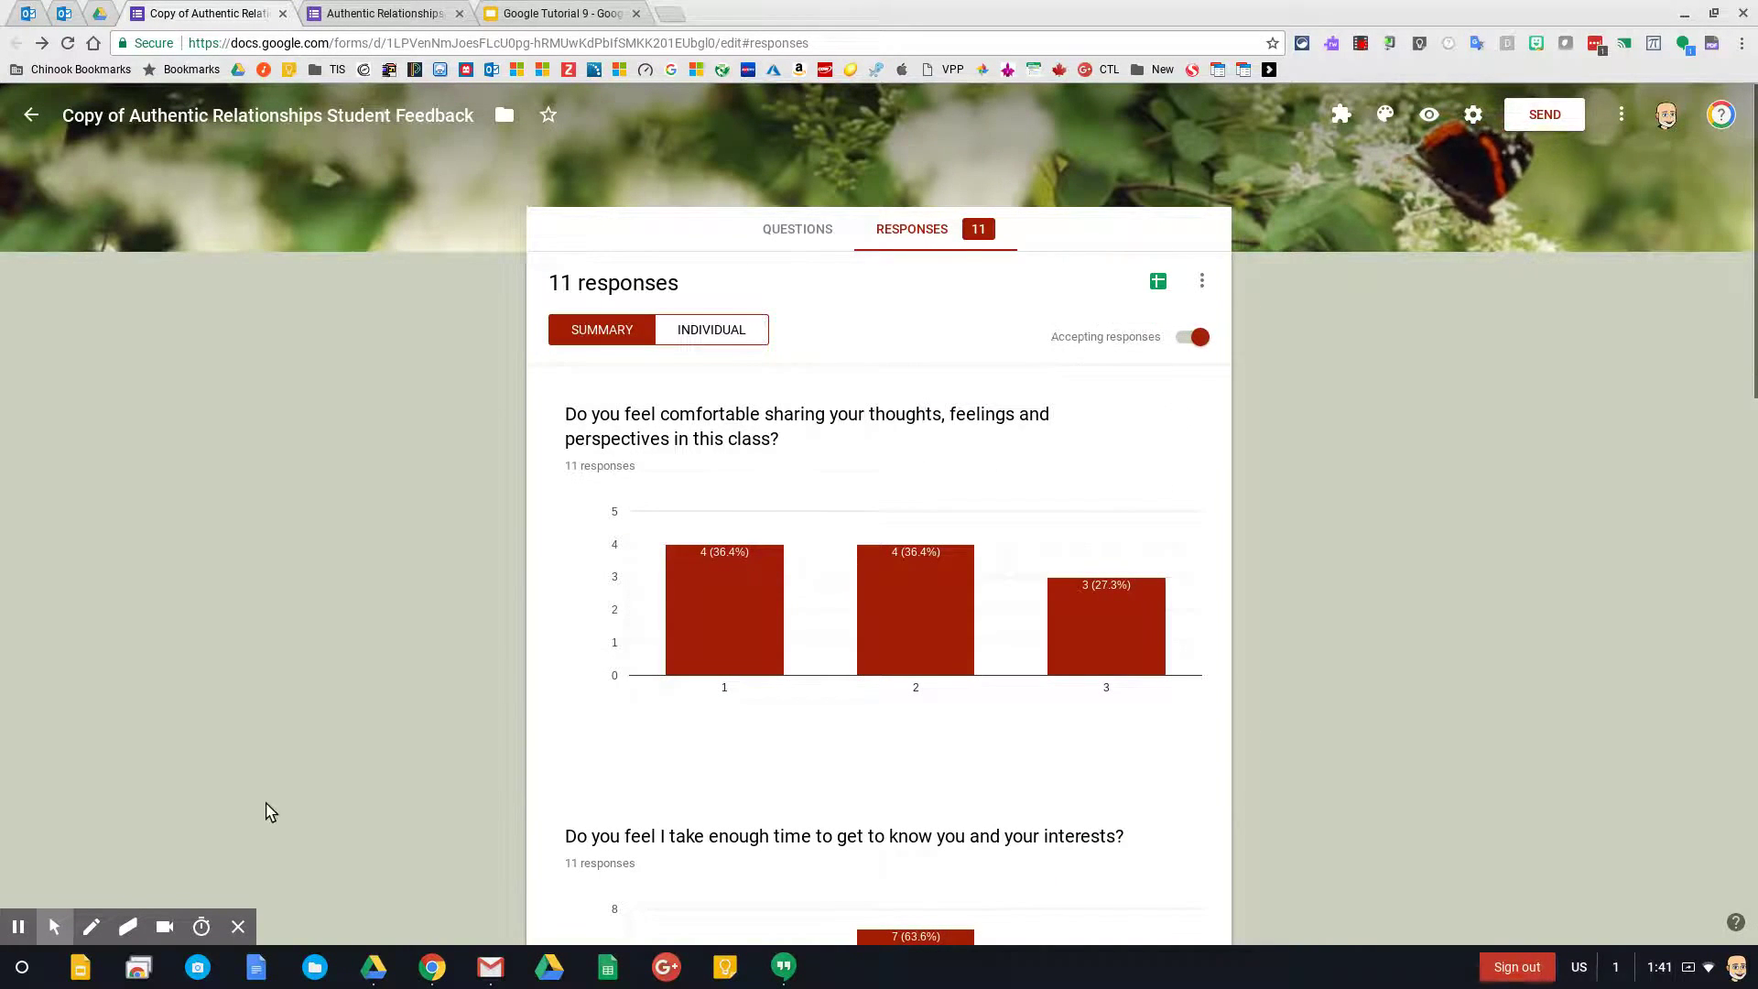
left_click(91, 926)
mouse_move(1125, 263)
left_mouse_down()
mouse_move(1140, 313)
mouse_move(1192, 254)
mouse_move(1139, 262)
left_mouse_up()
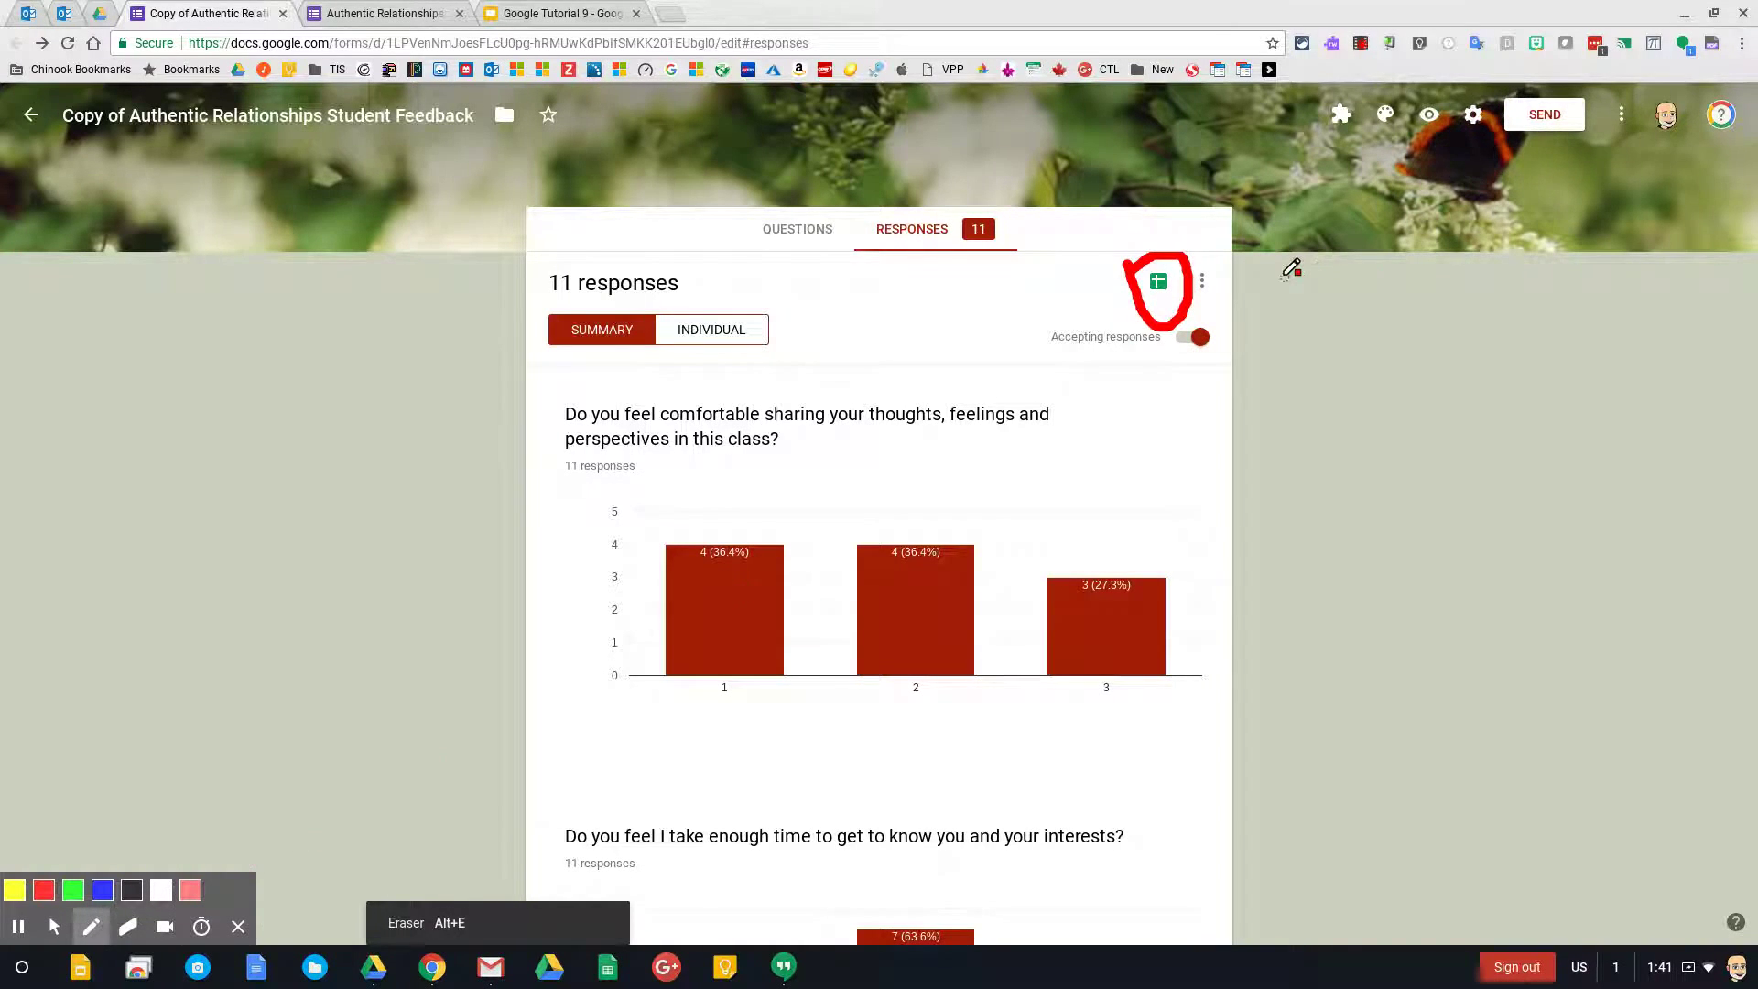
left_click(57, 927)
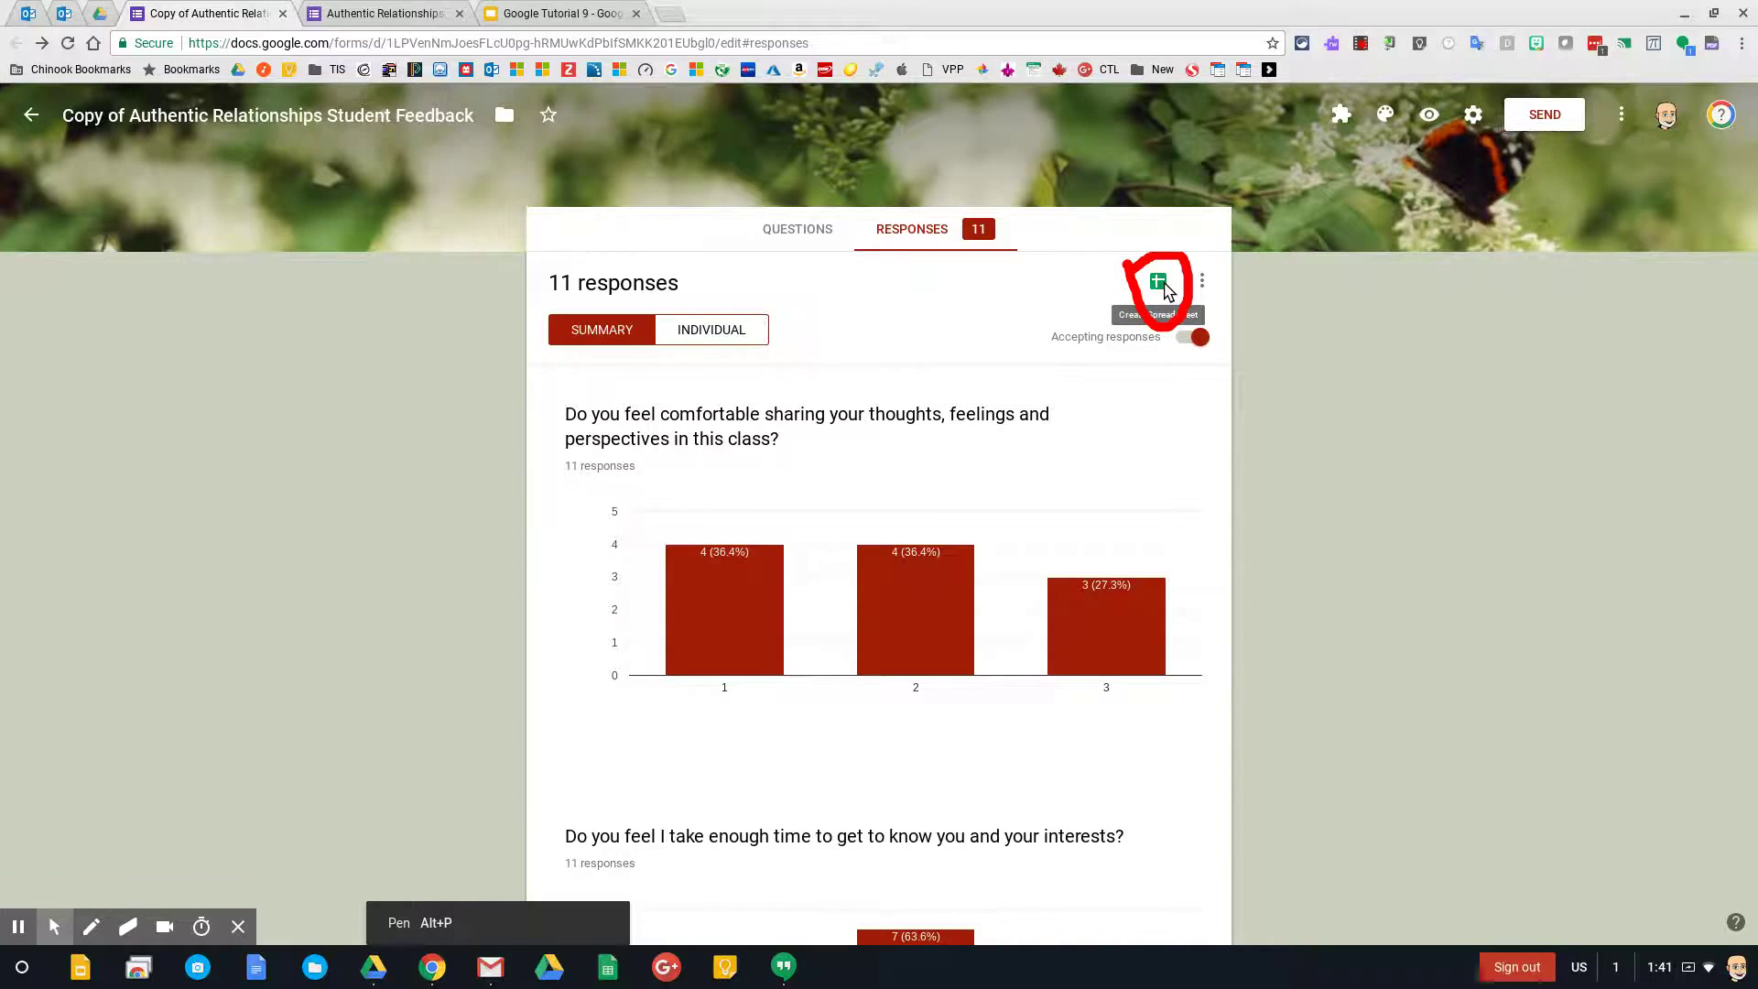
left_click(128, 926)
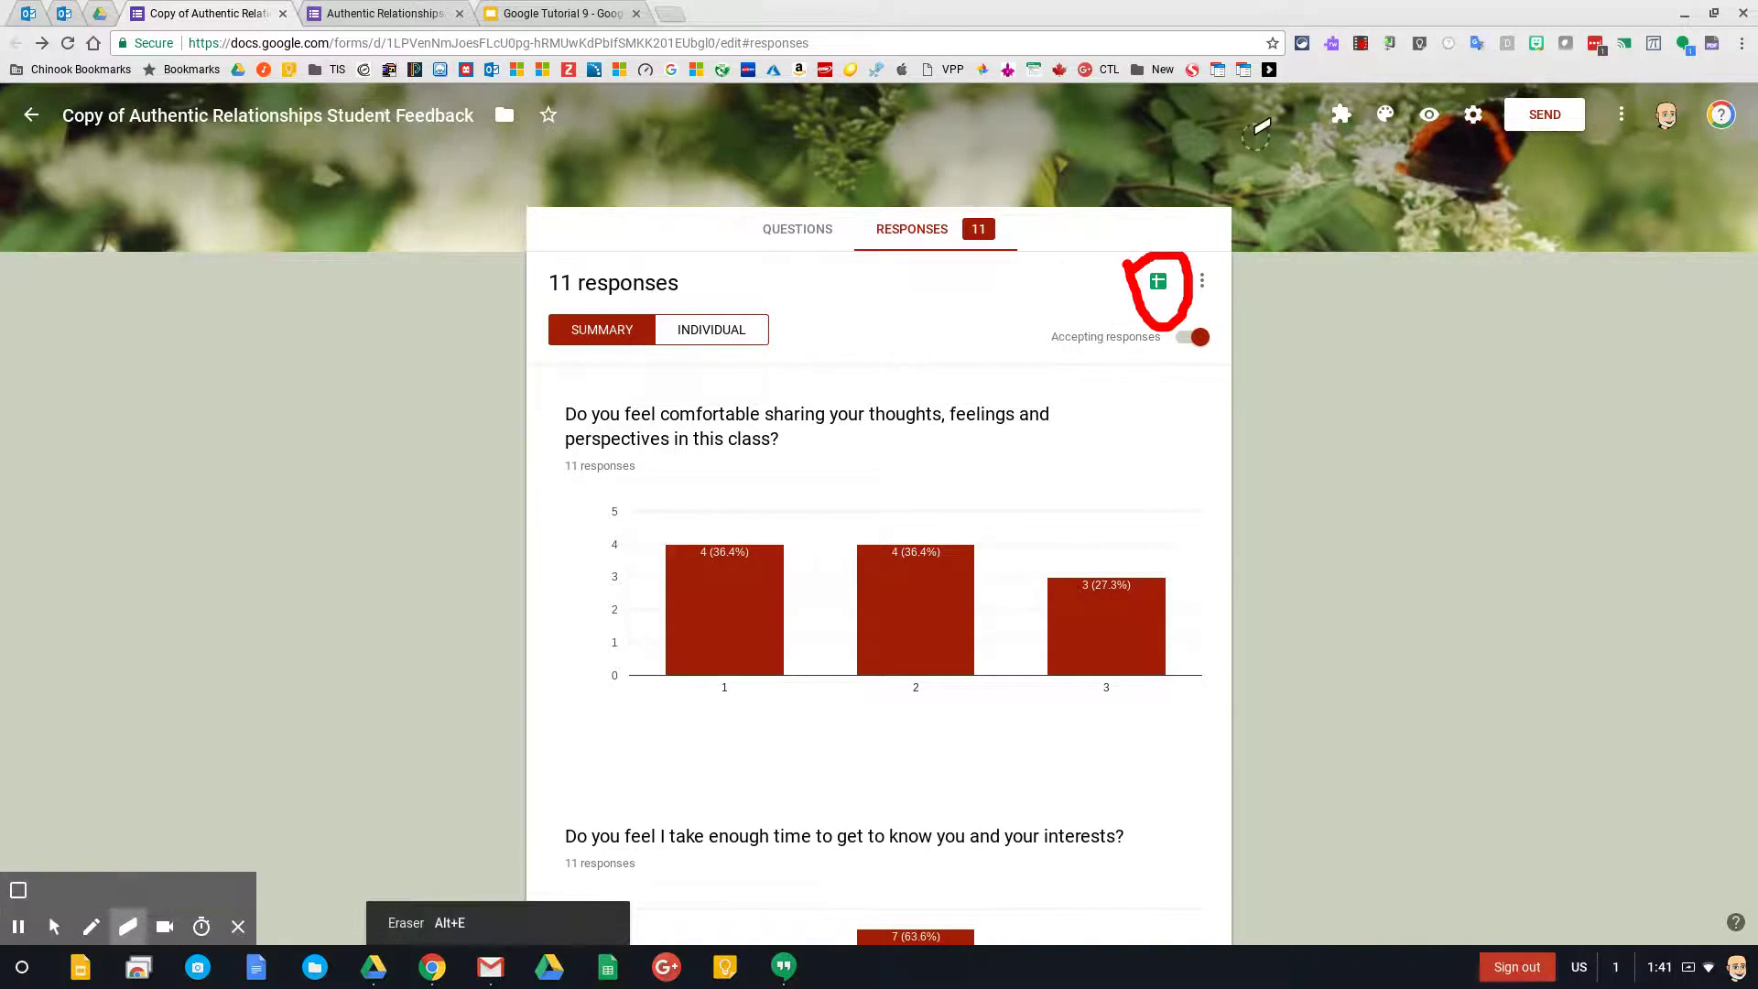
mouse_move(1159, 247)
left_mouse_down()
mouse_move(1144, 265)
mouse_move(1206, 308)
mouse_move(1158, 247)
mouse_move(1188, 330)
mouse_move(1134, 259)
mouse_move(1196, 314)
left_mouse_up()
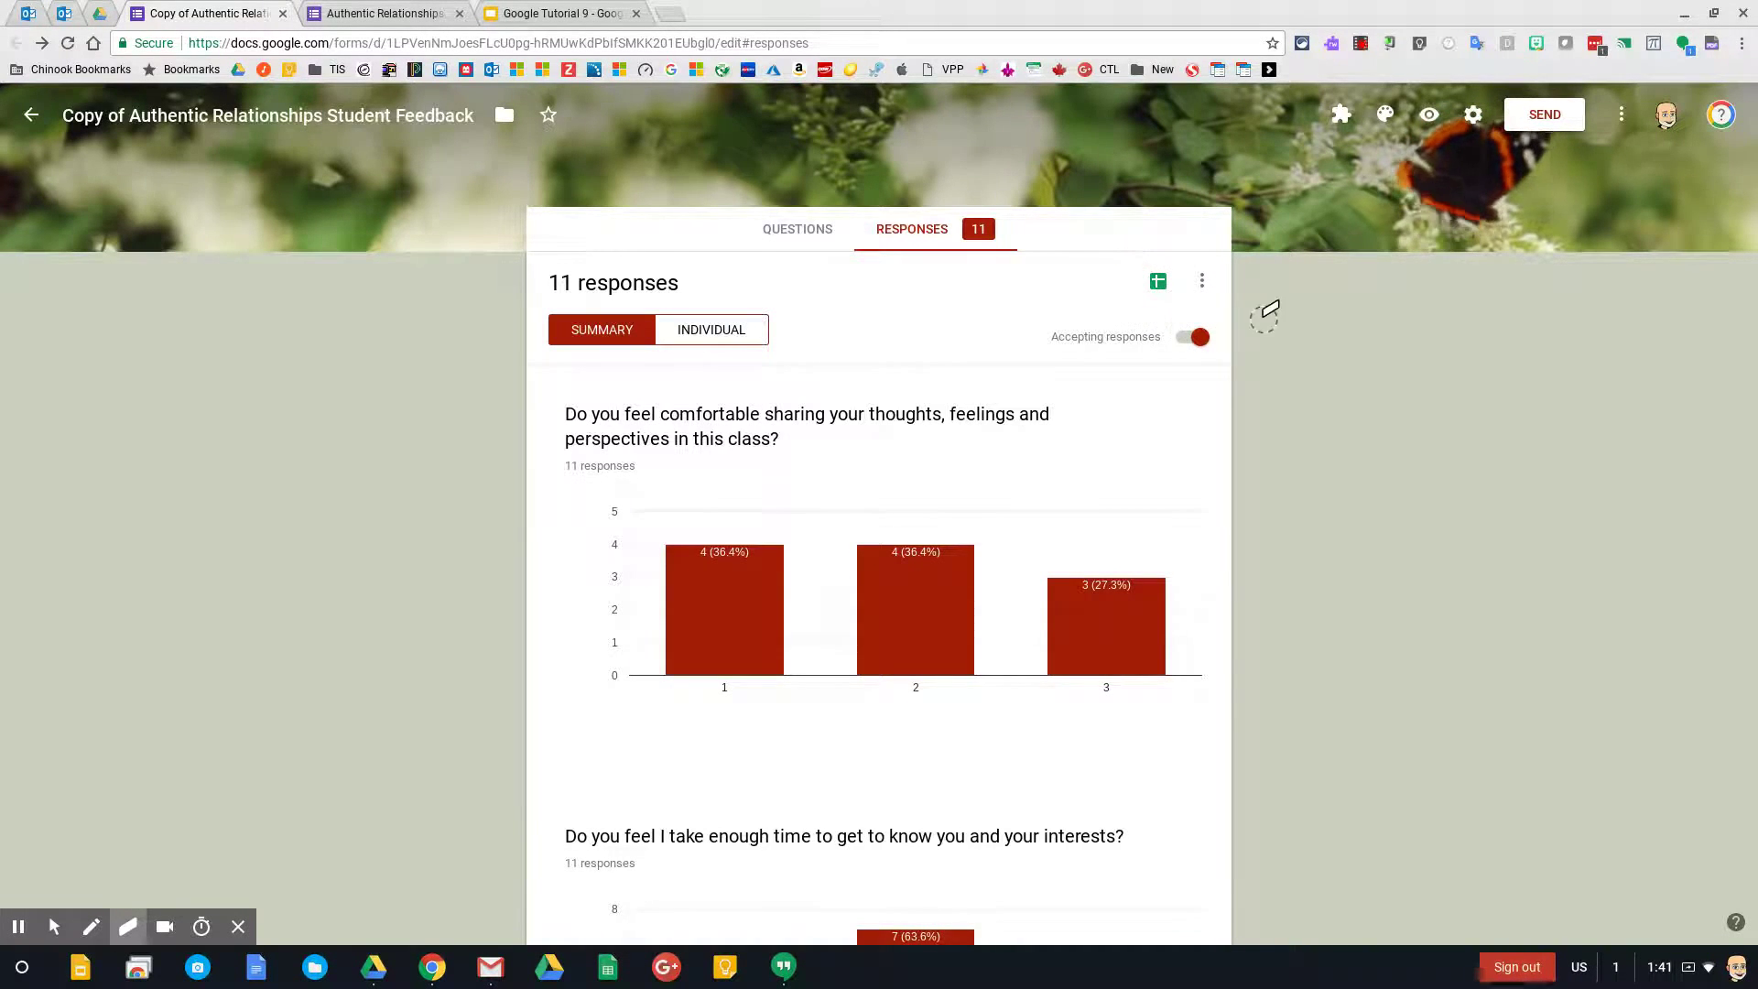
left_click(54, 927)
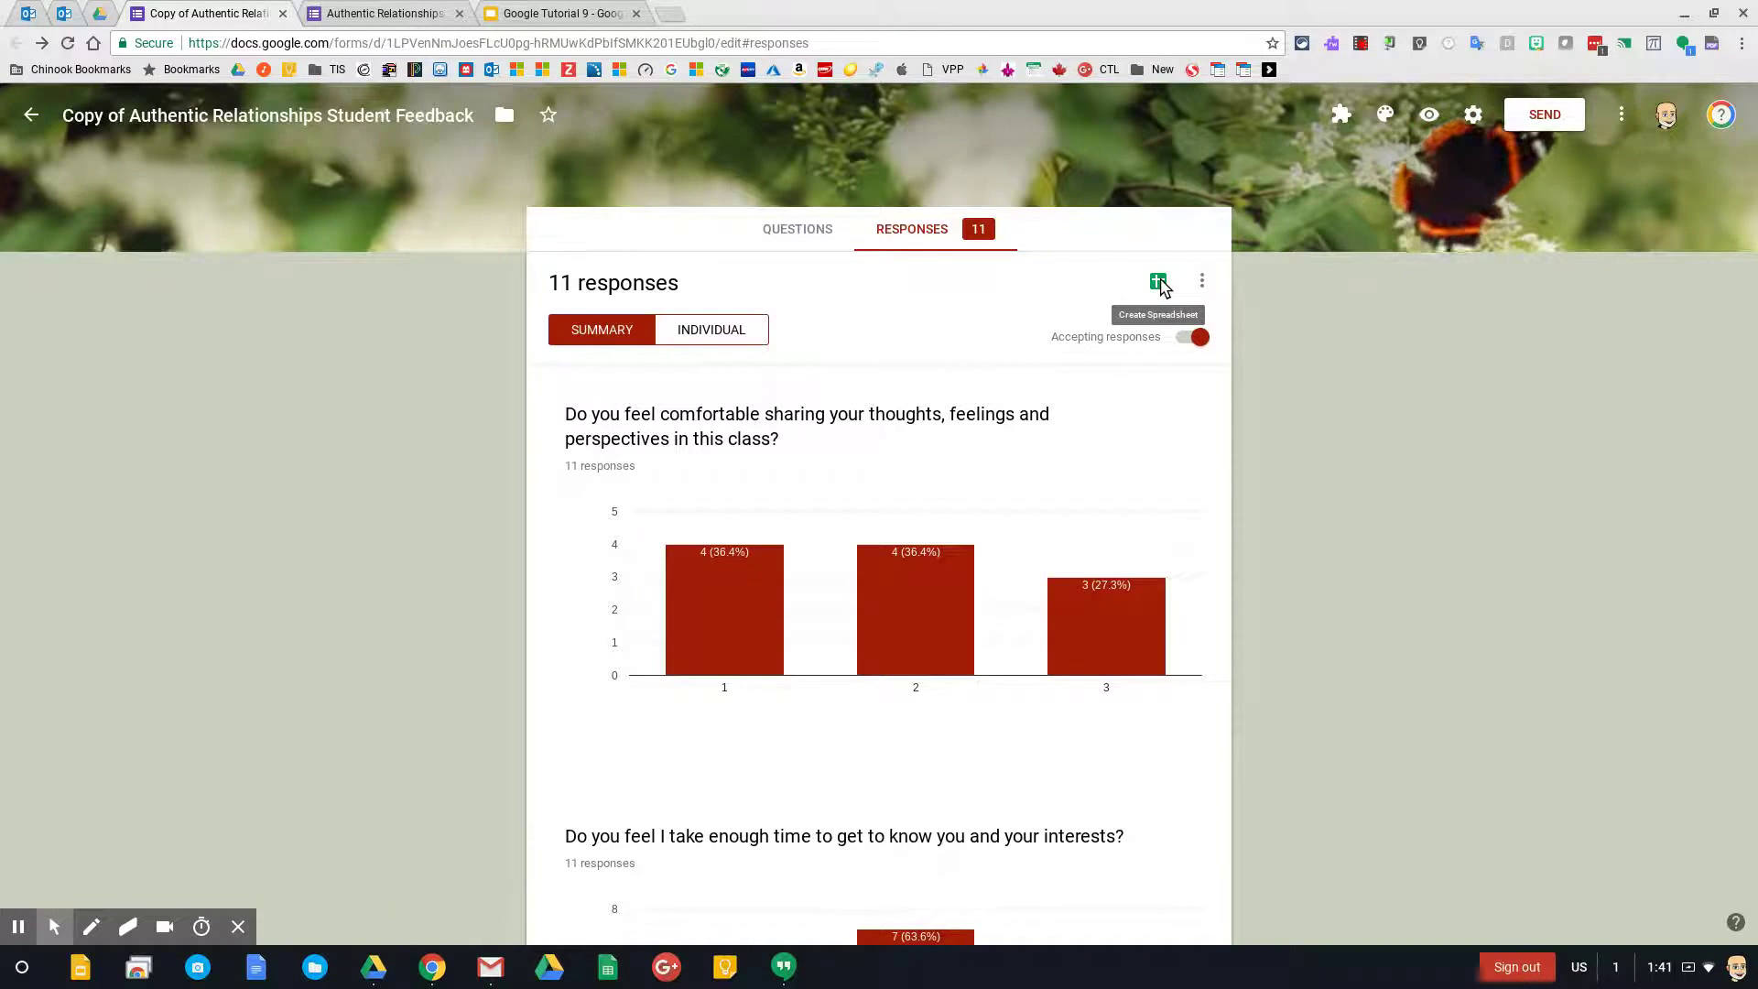
left_click(1159, 282)
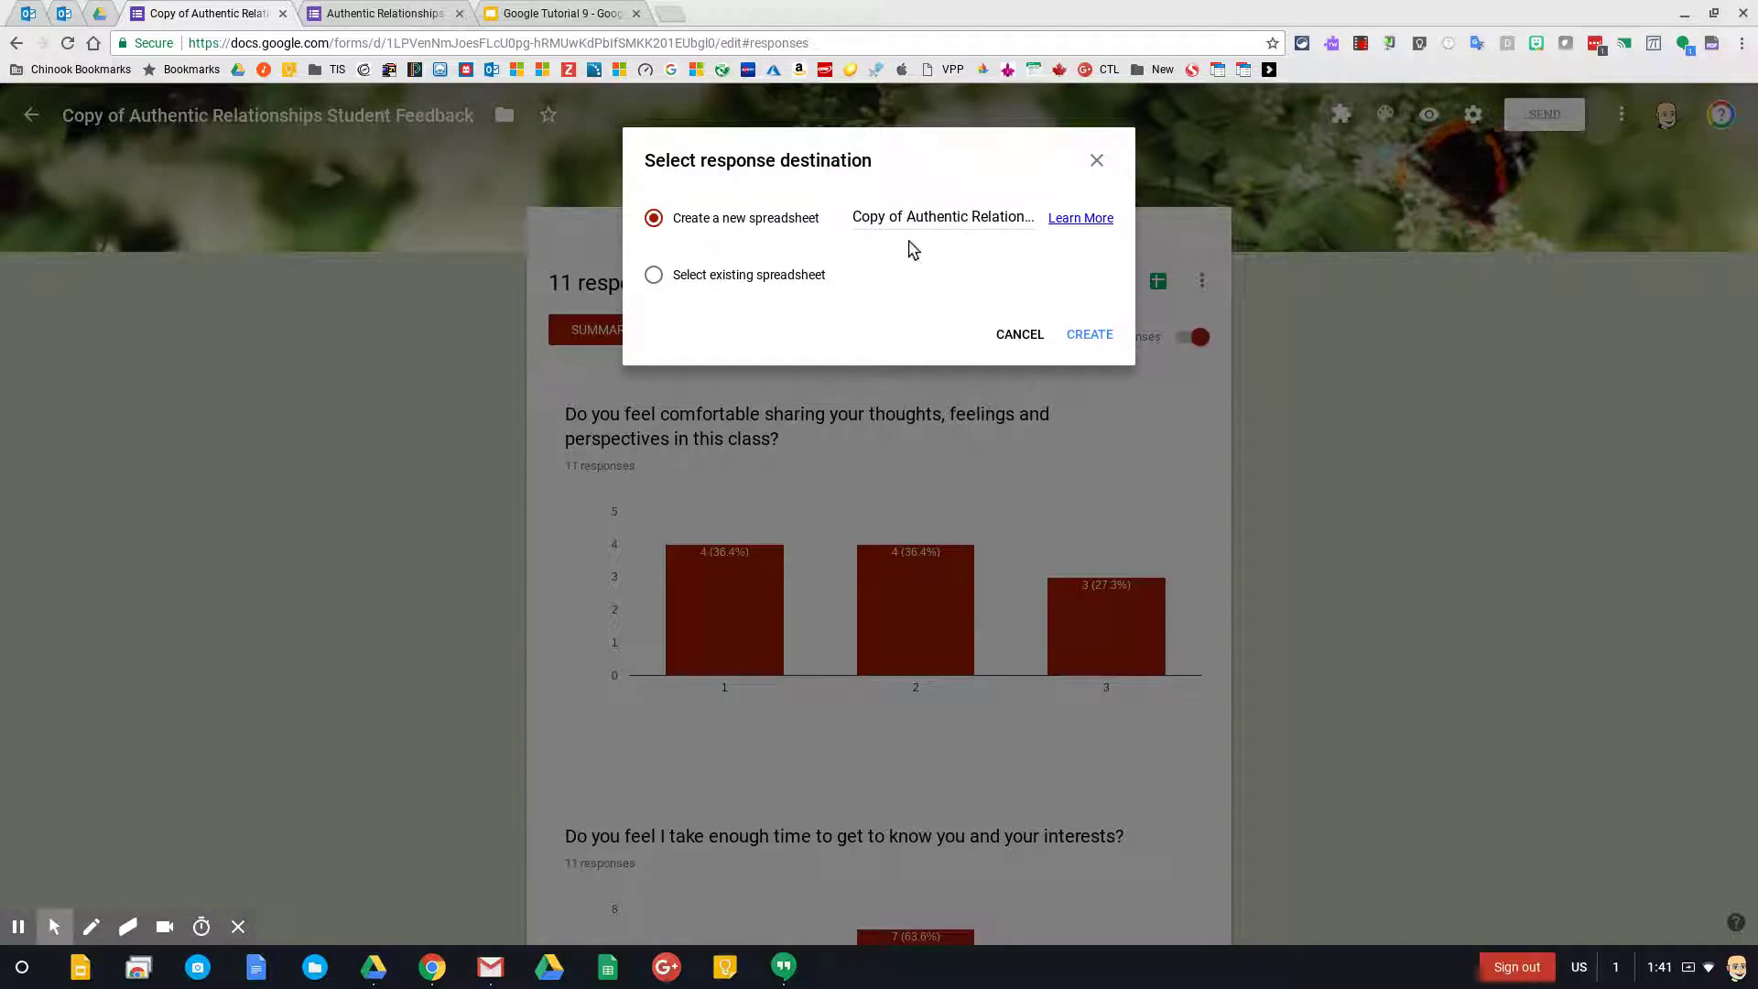
left_click_drag(855, 216, 904, 221)
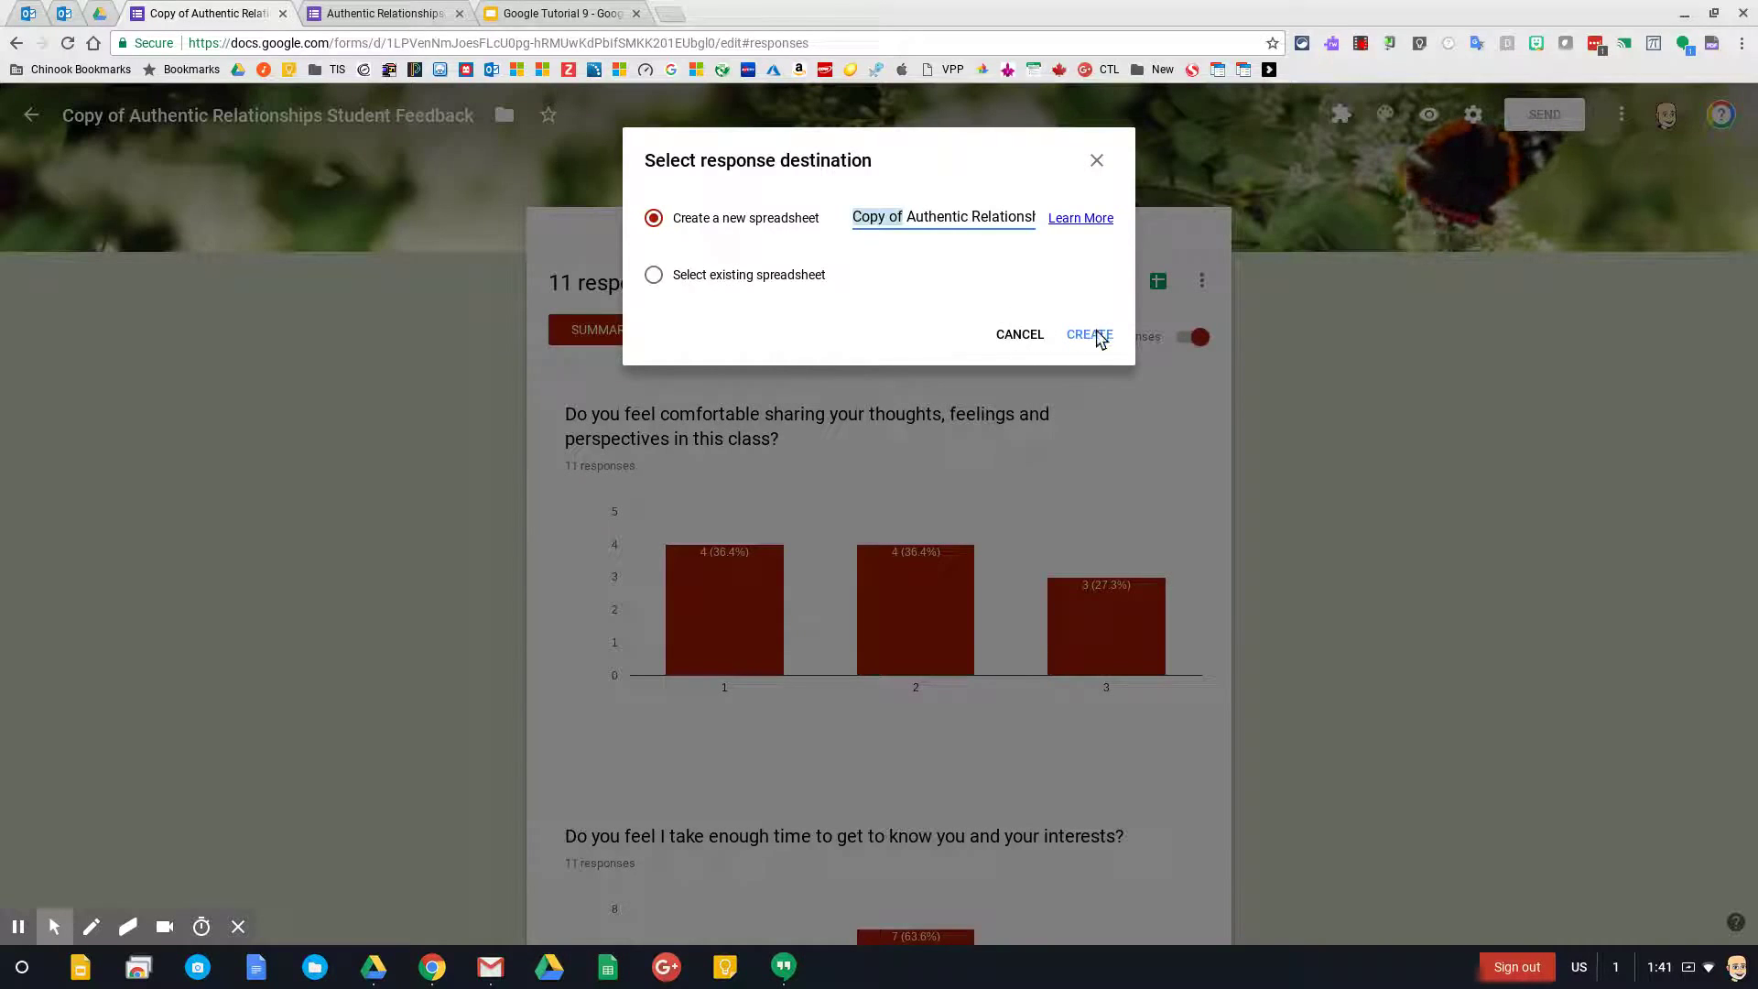
left_click(1096, 162)
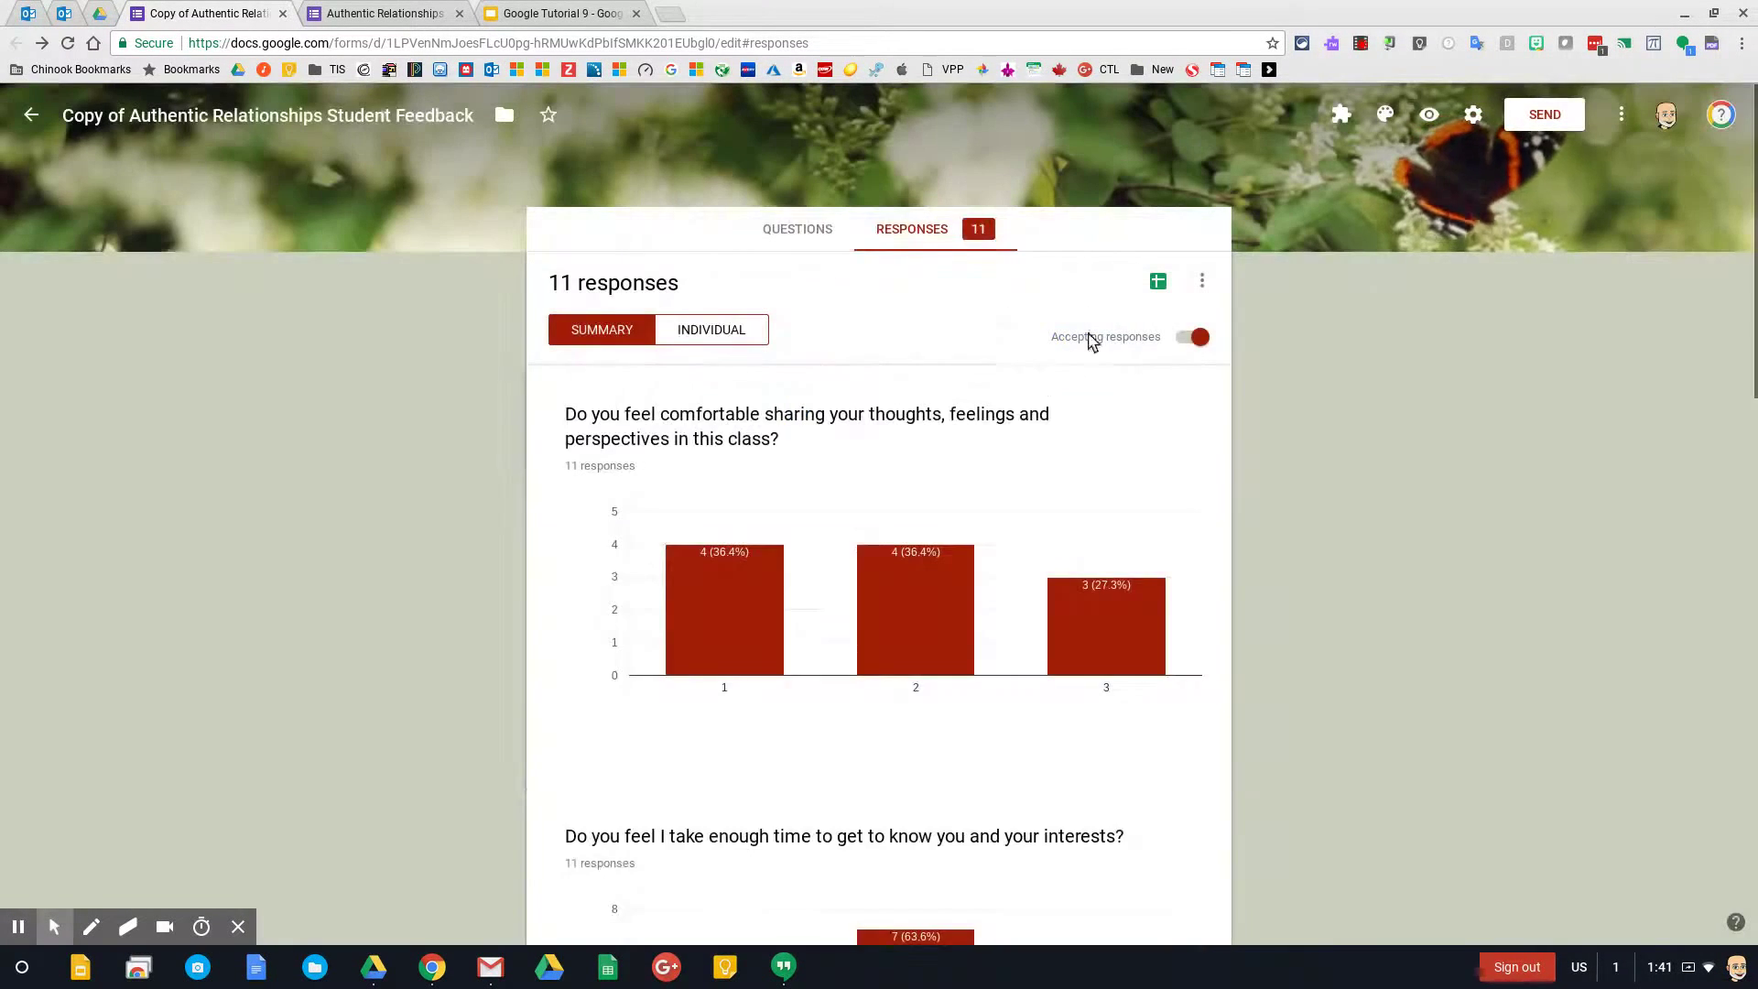
Create a new spreadsheet for the form responses, keeping the suggested spreadsheet name
left_click(1157, 284)
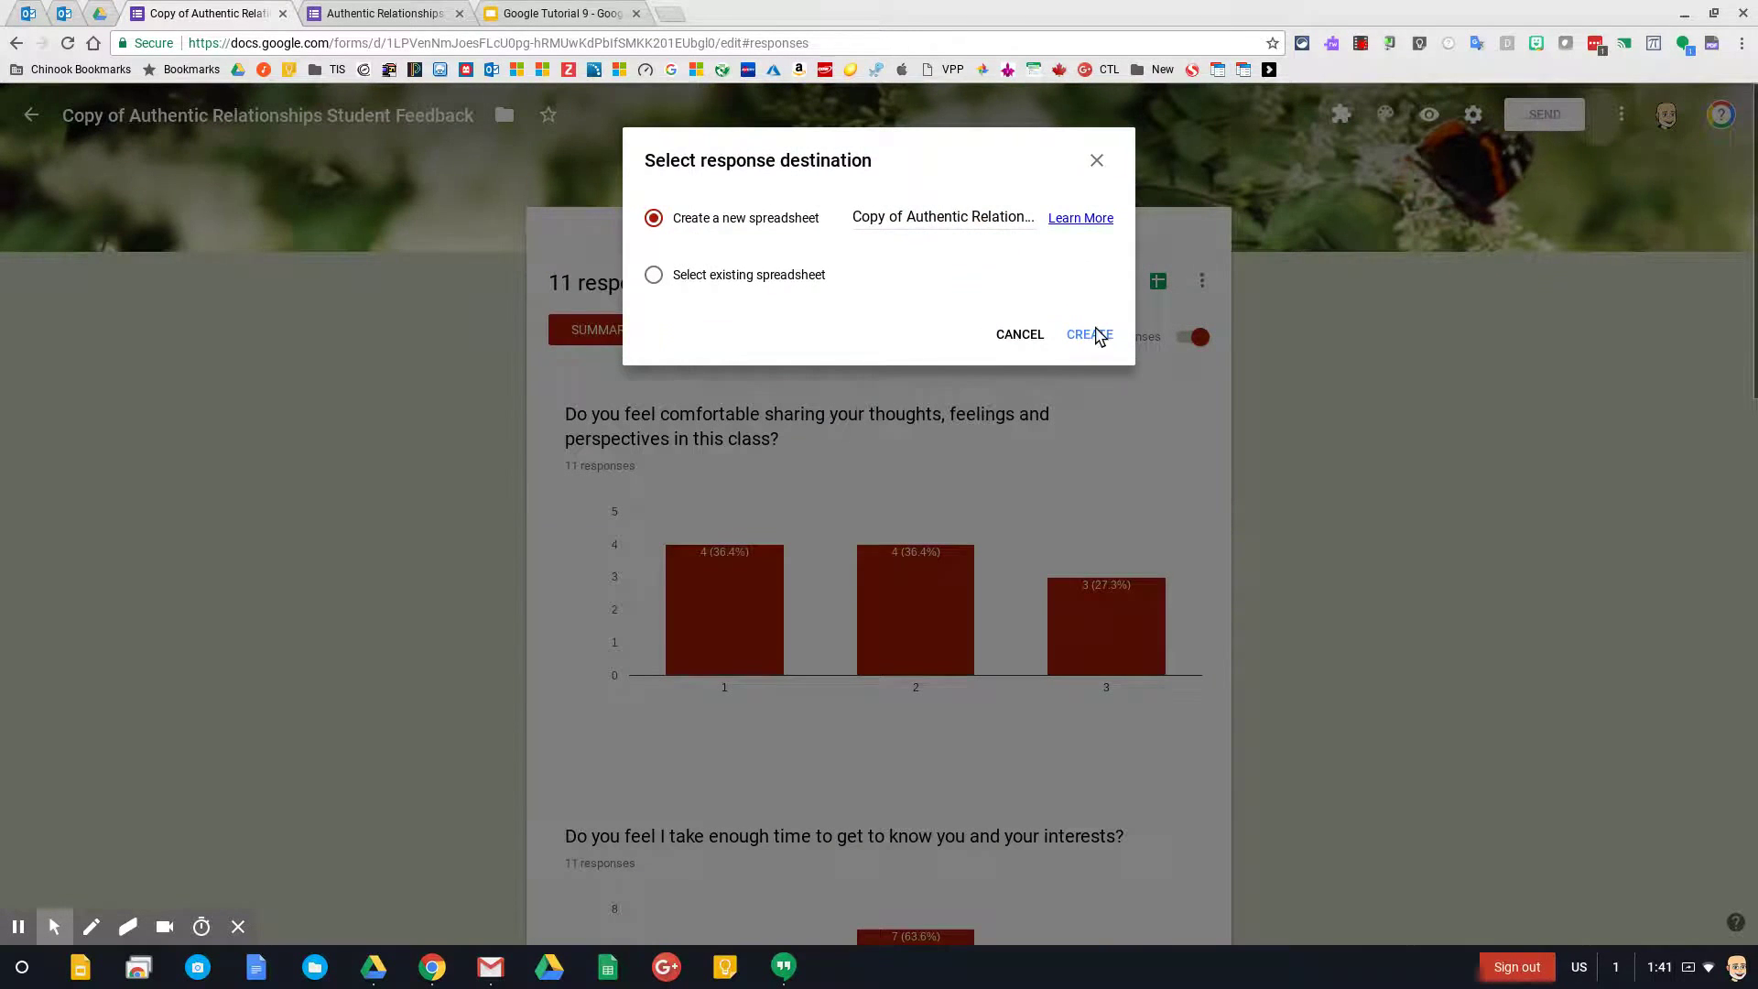
left_click(1089, 335)
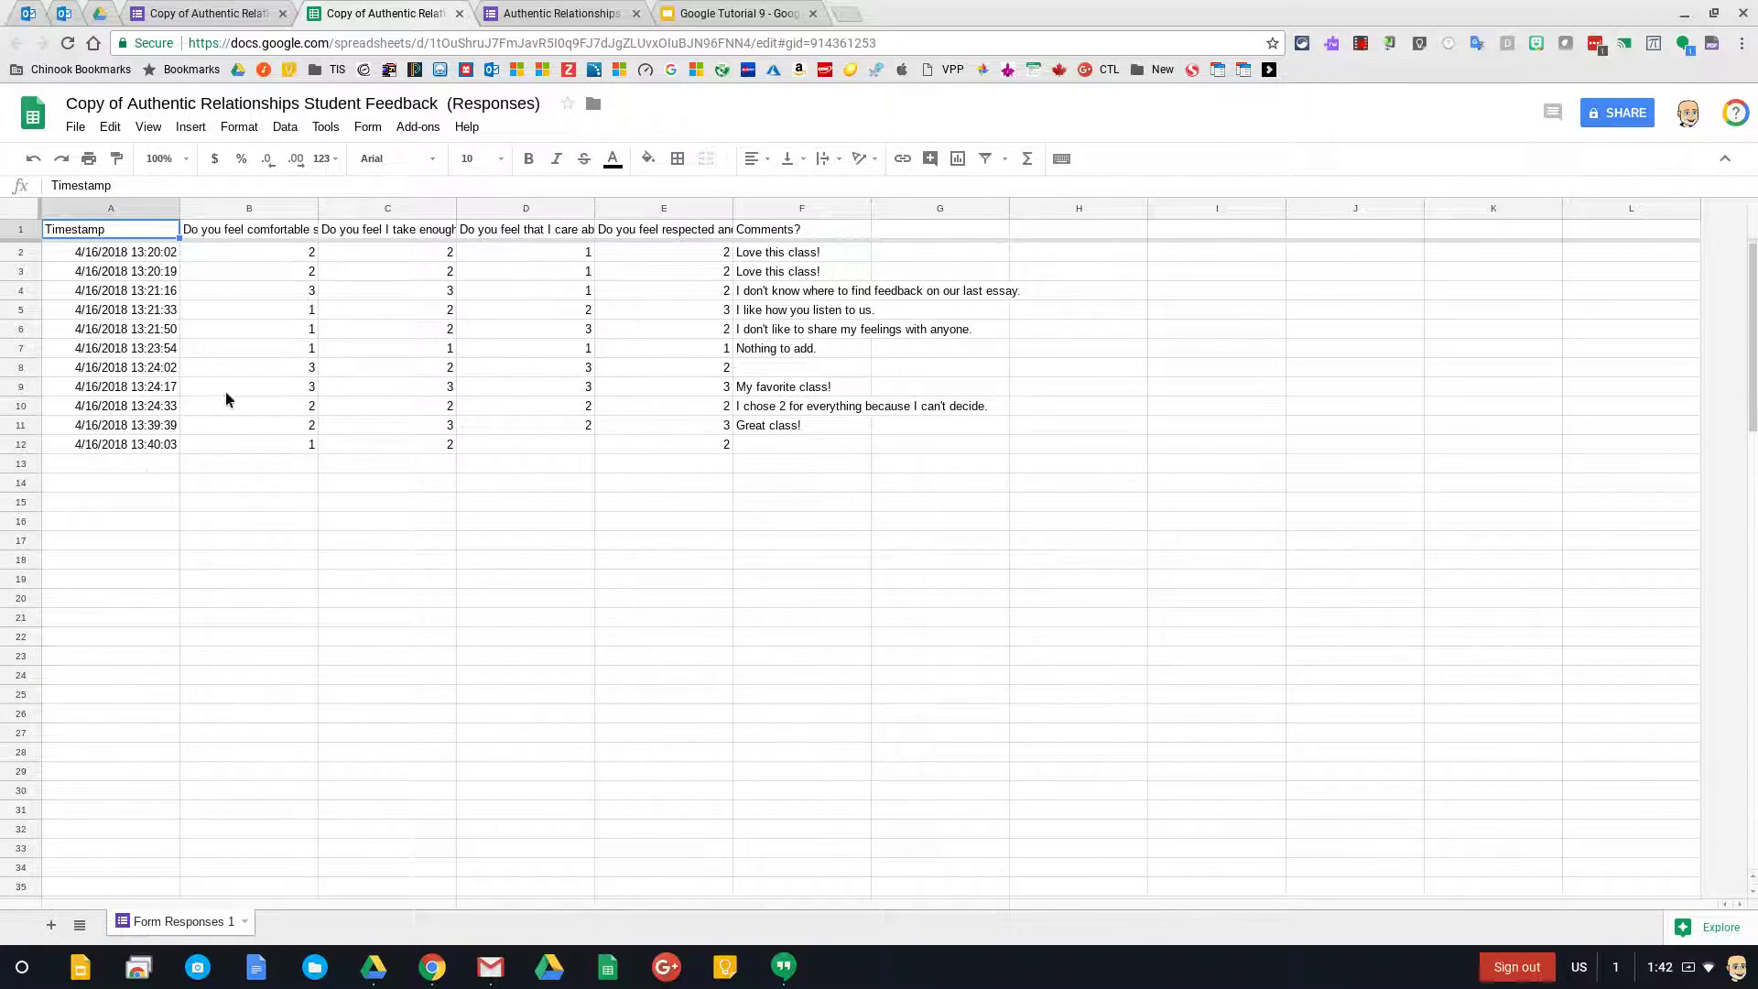
Start another response in the live feedback form and rate all four questions 3
left_click(561, 13)
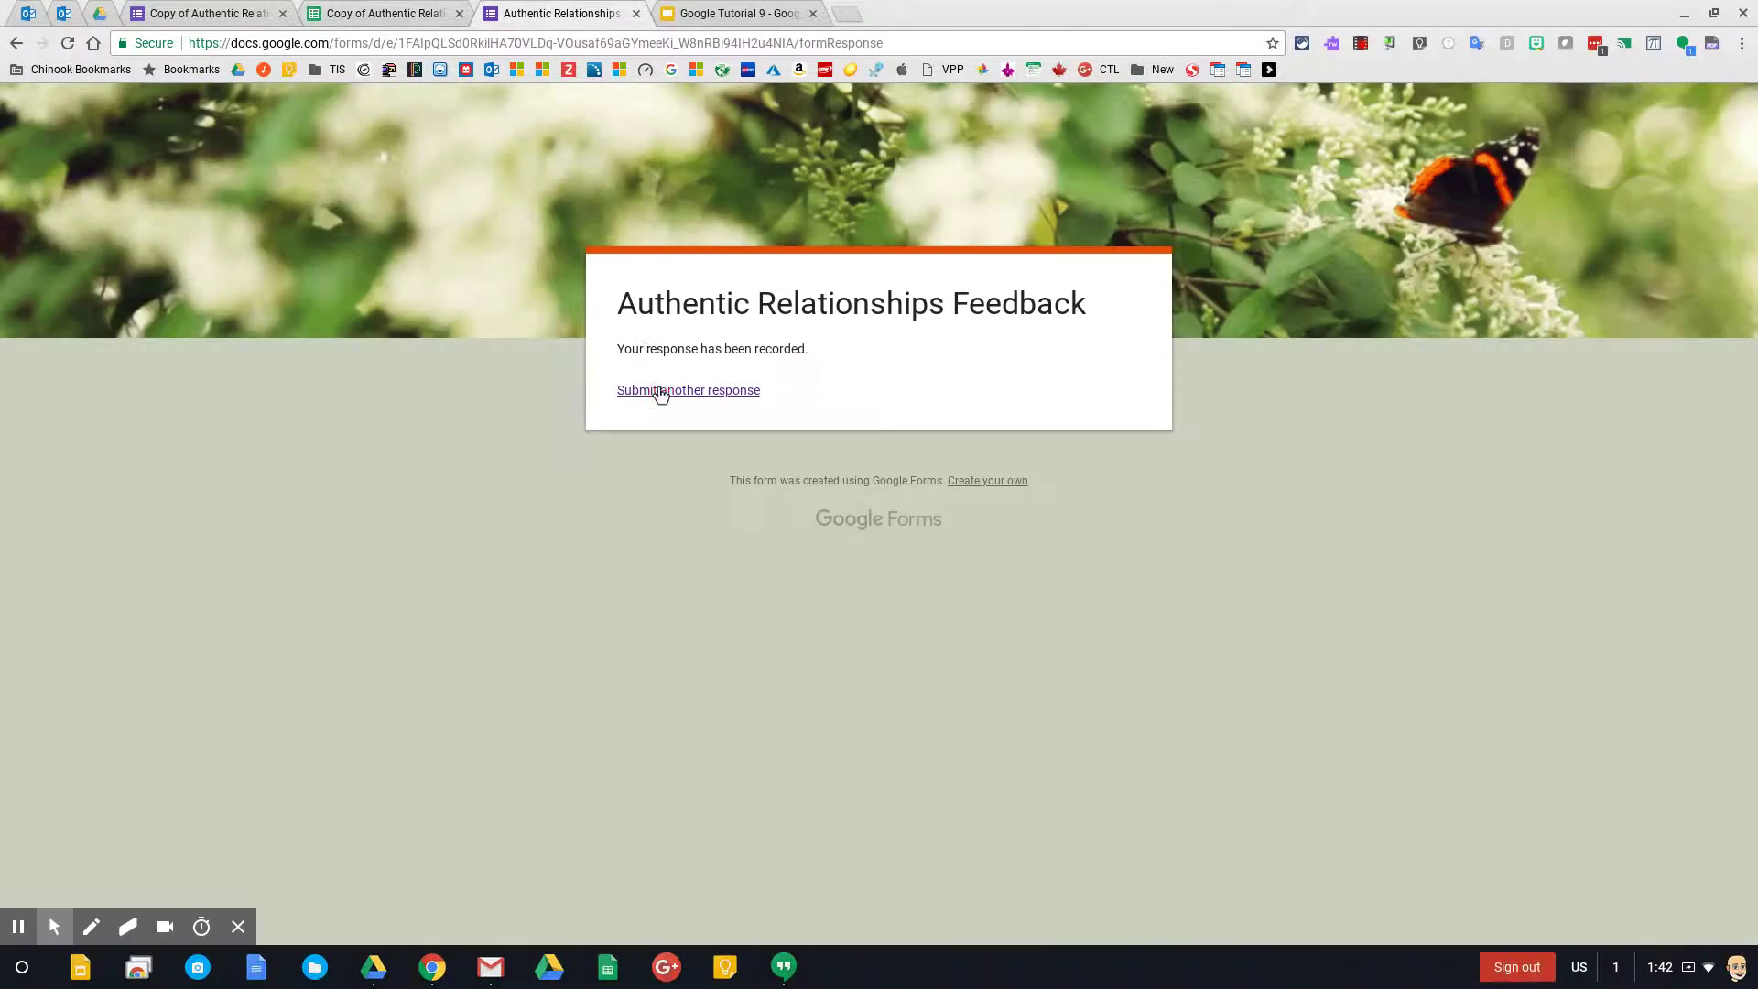
left_click(661, 390)
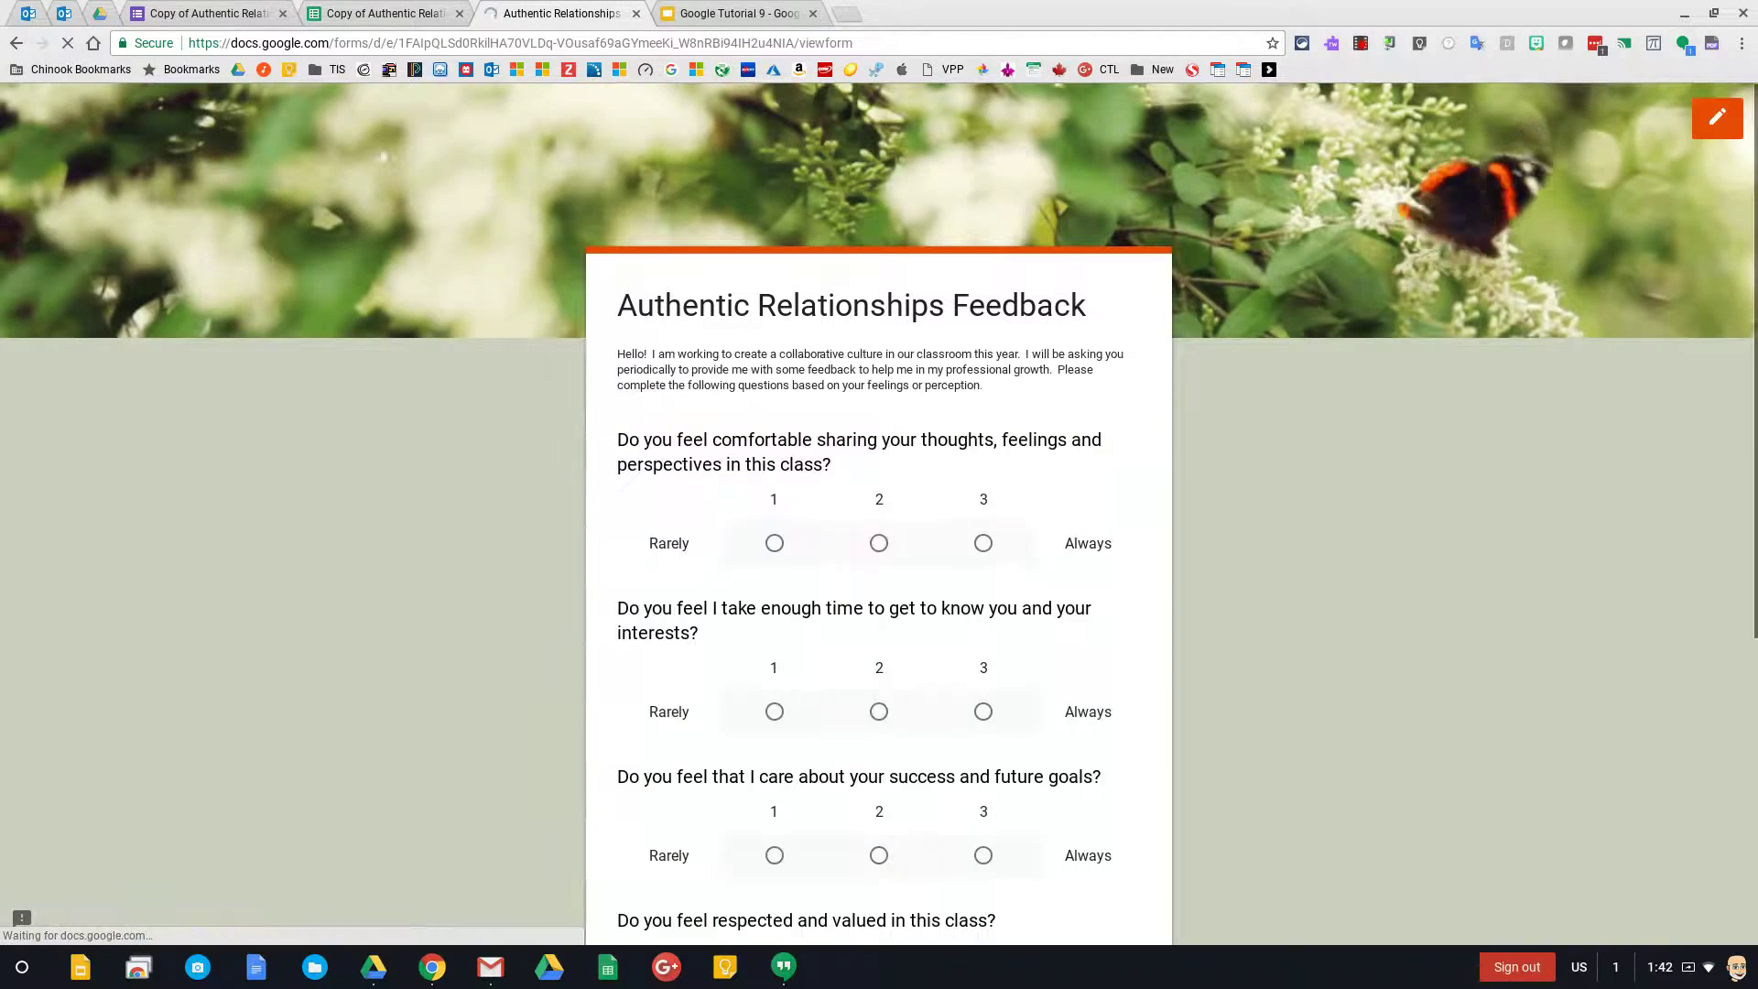
left_click(983, 544)
left_click(983, 711)
scroll(986, 705, "down", 2)
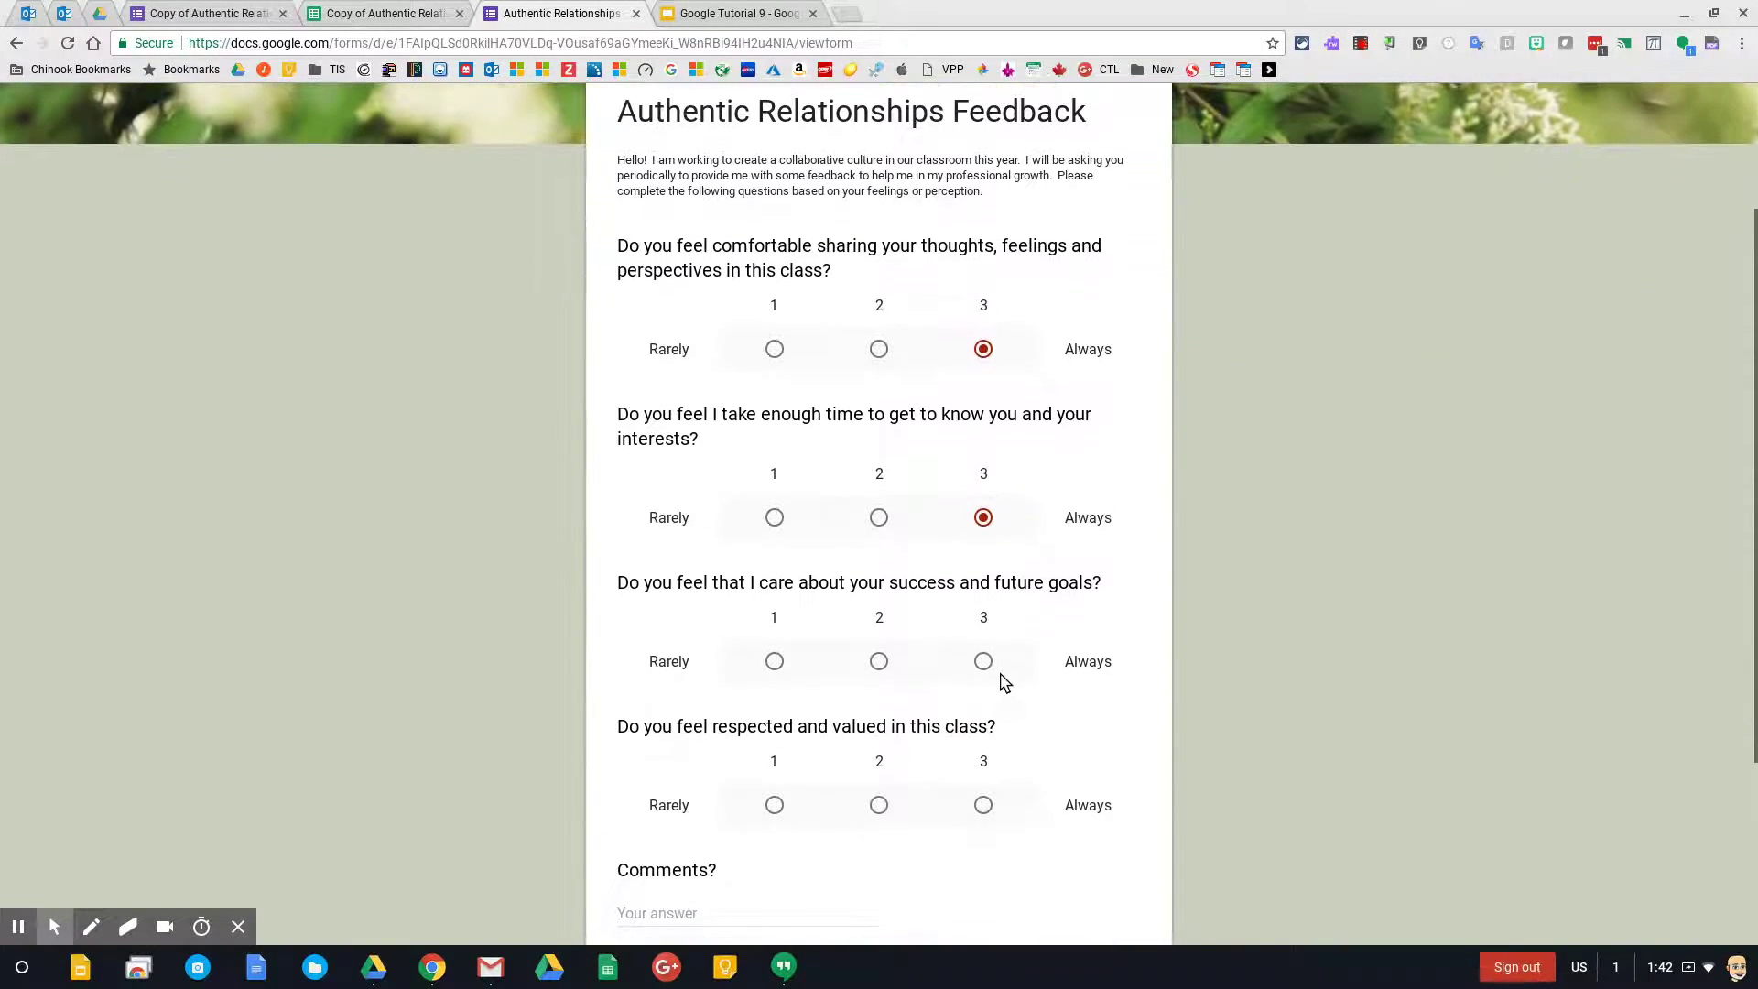
left_click(983, 661)
left_click(983, 805)
scroll(979, 631, "down", 3)
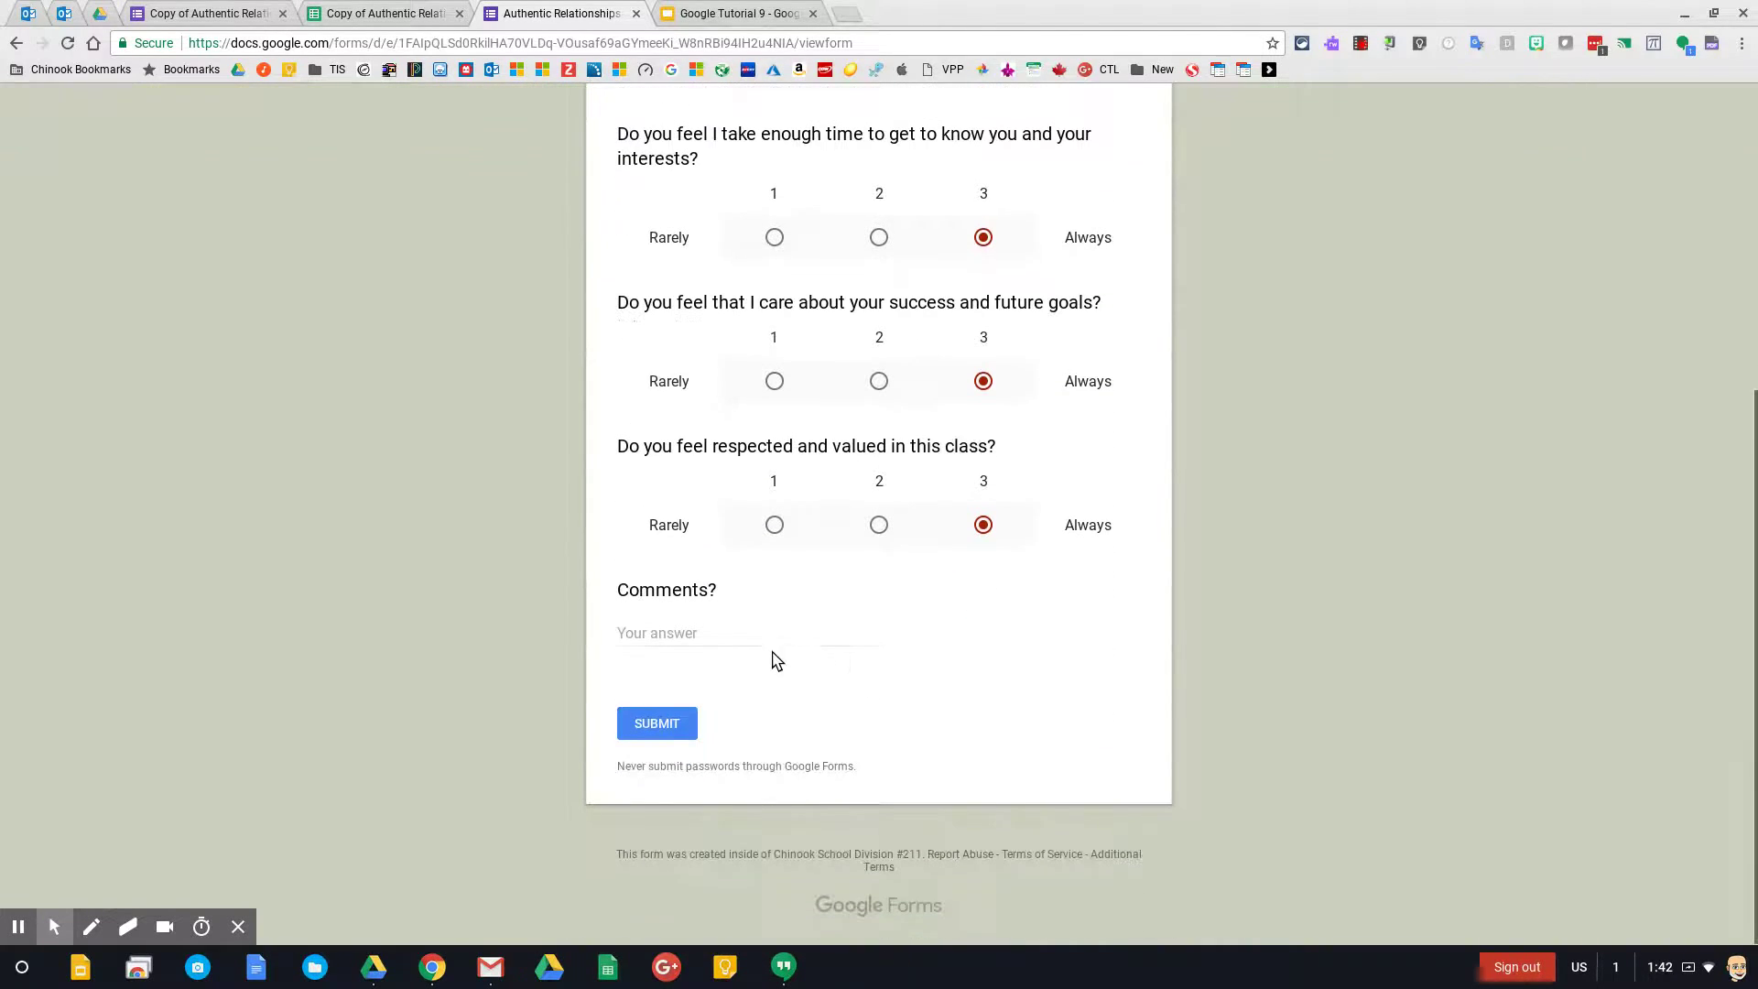
Enter the comment "Wonderful!" and submit the response
left_click(757, 630)
type("Wonderful!")
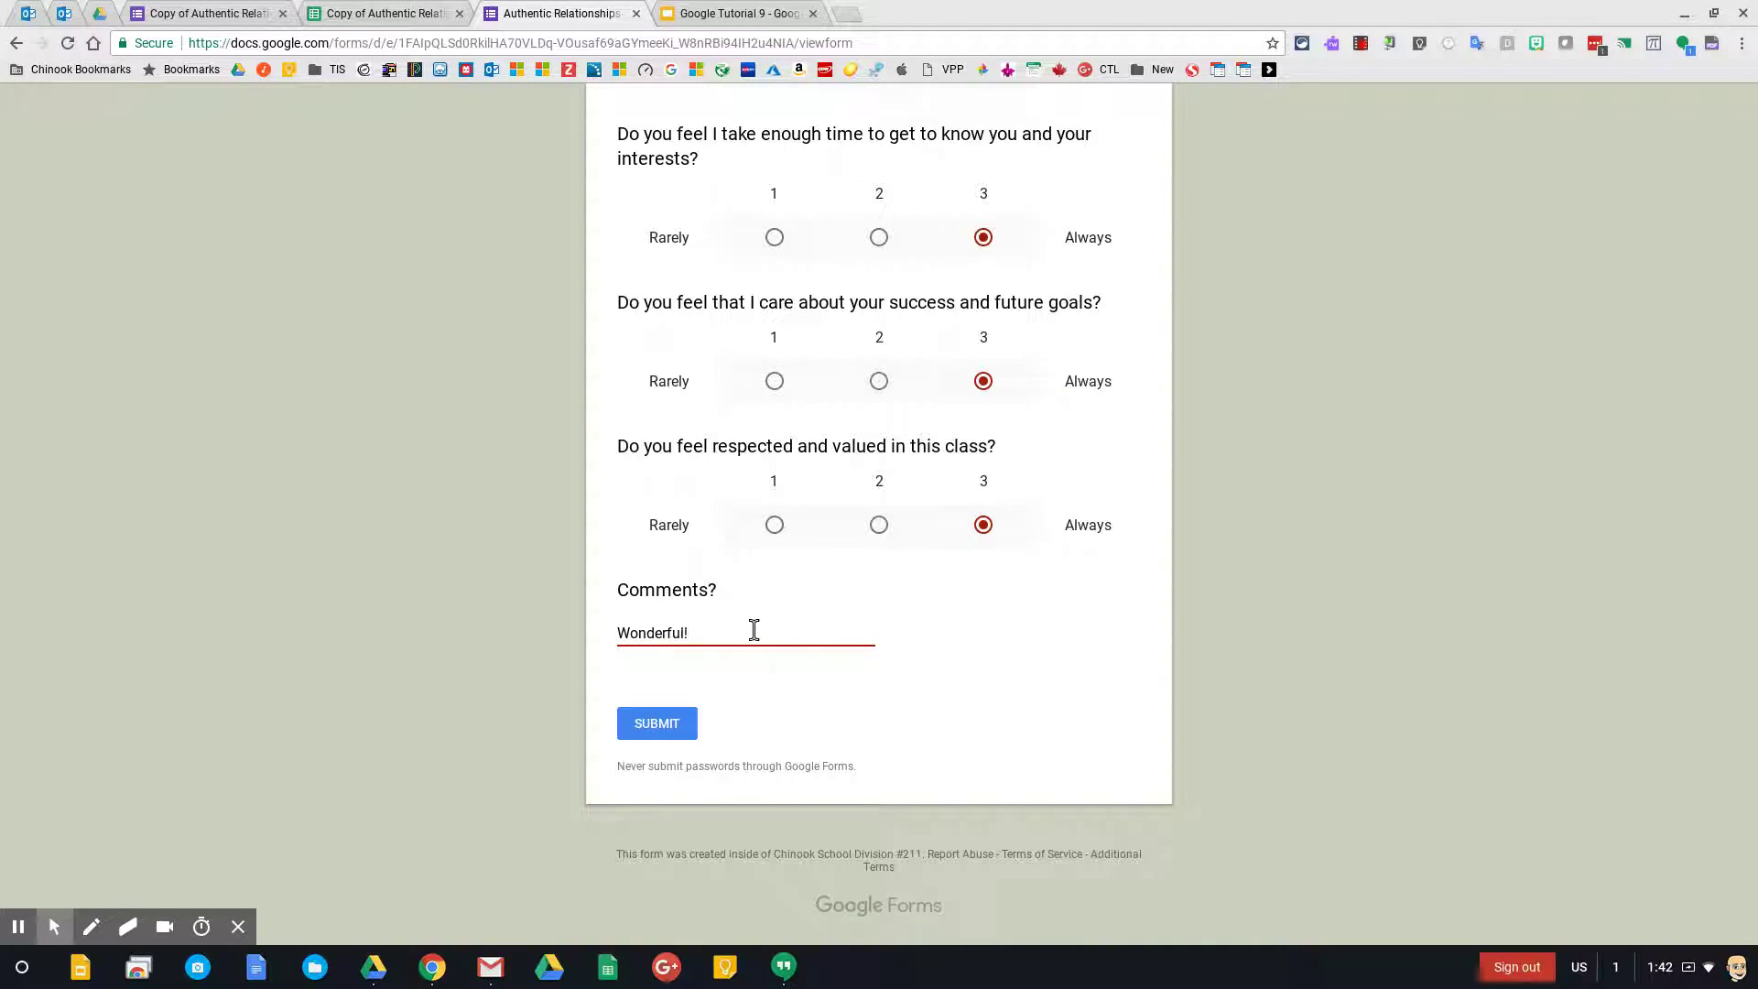
left_click(656, 722)
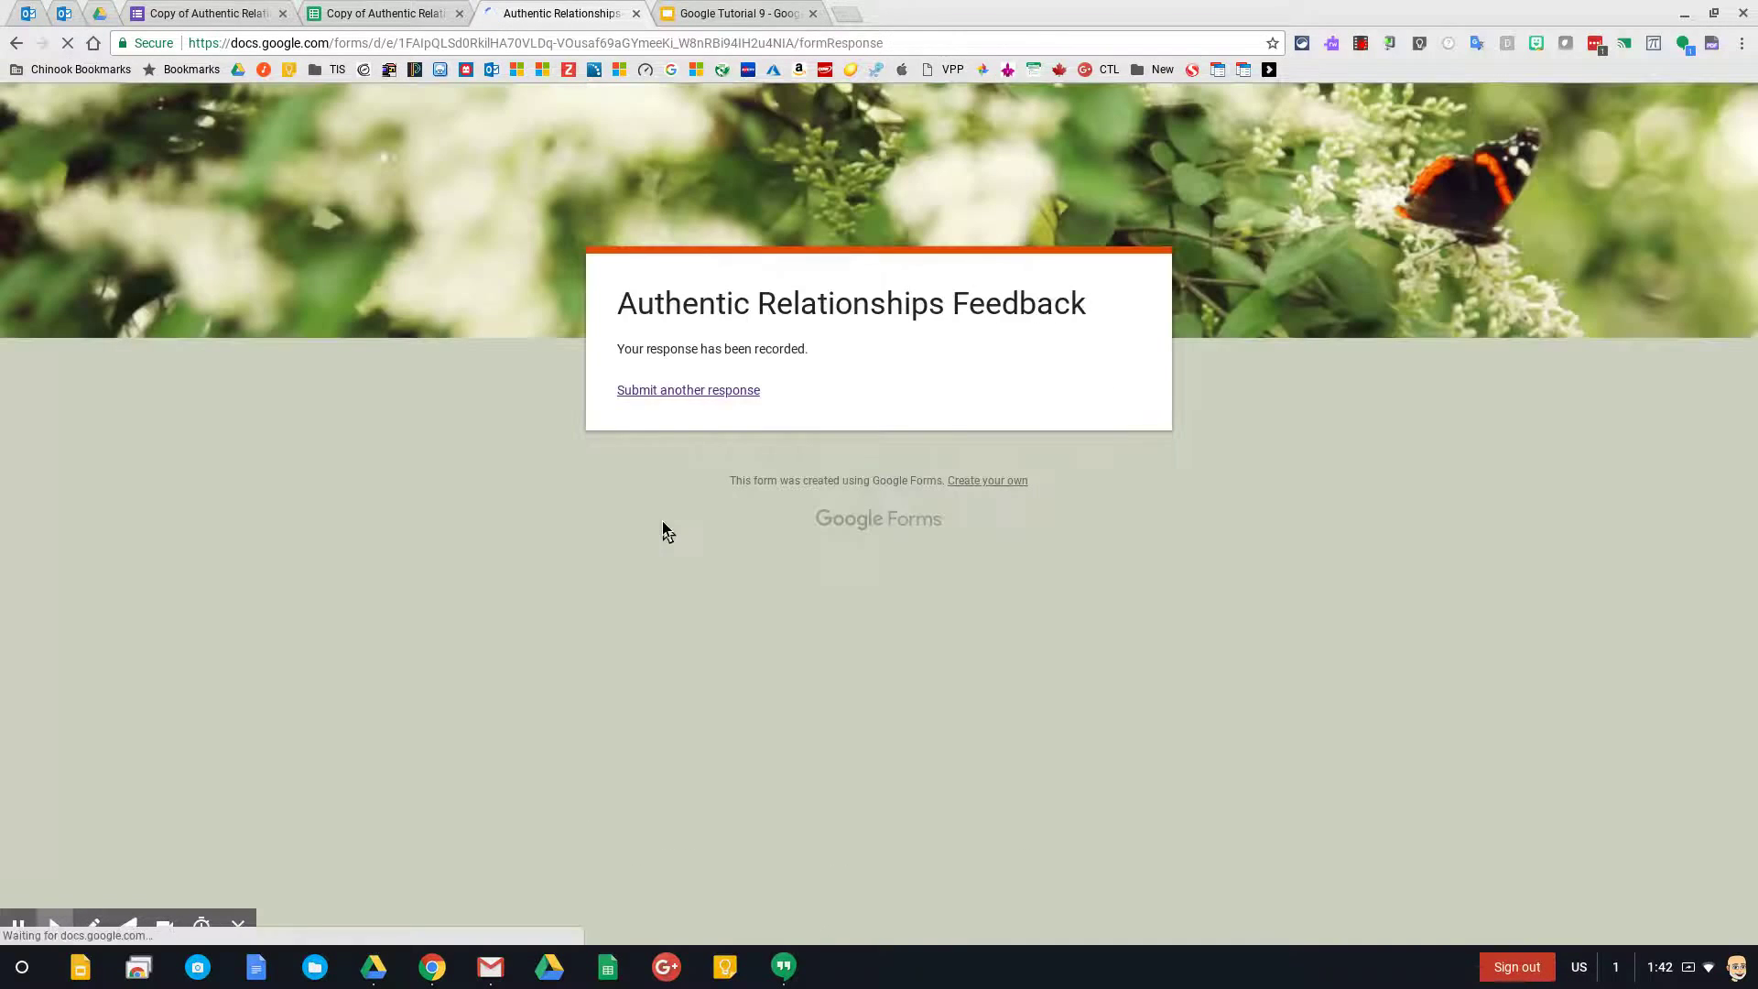
Return to the response spreadsheet and check the rows for the newly submitted response
left_click(393, 12)
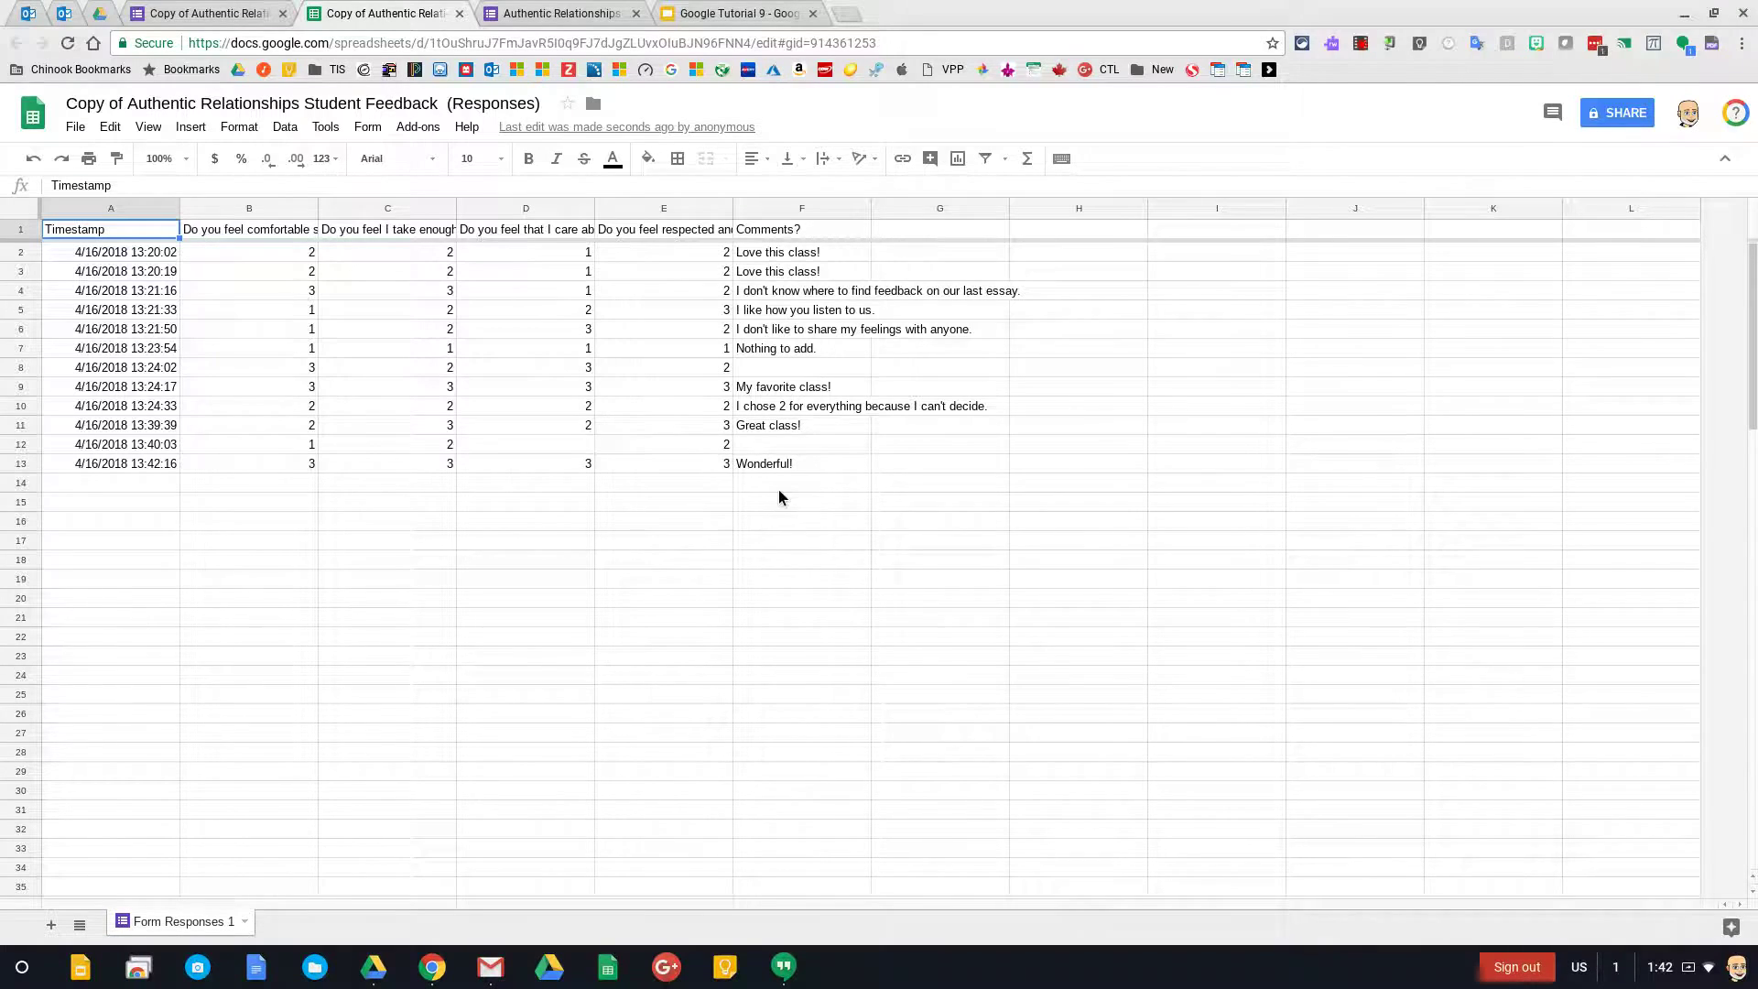
left_click(399, 485)
left_click(265, 488)
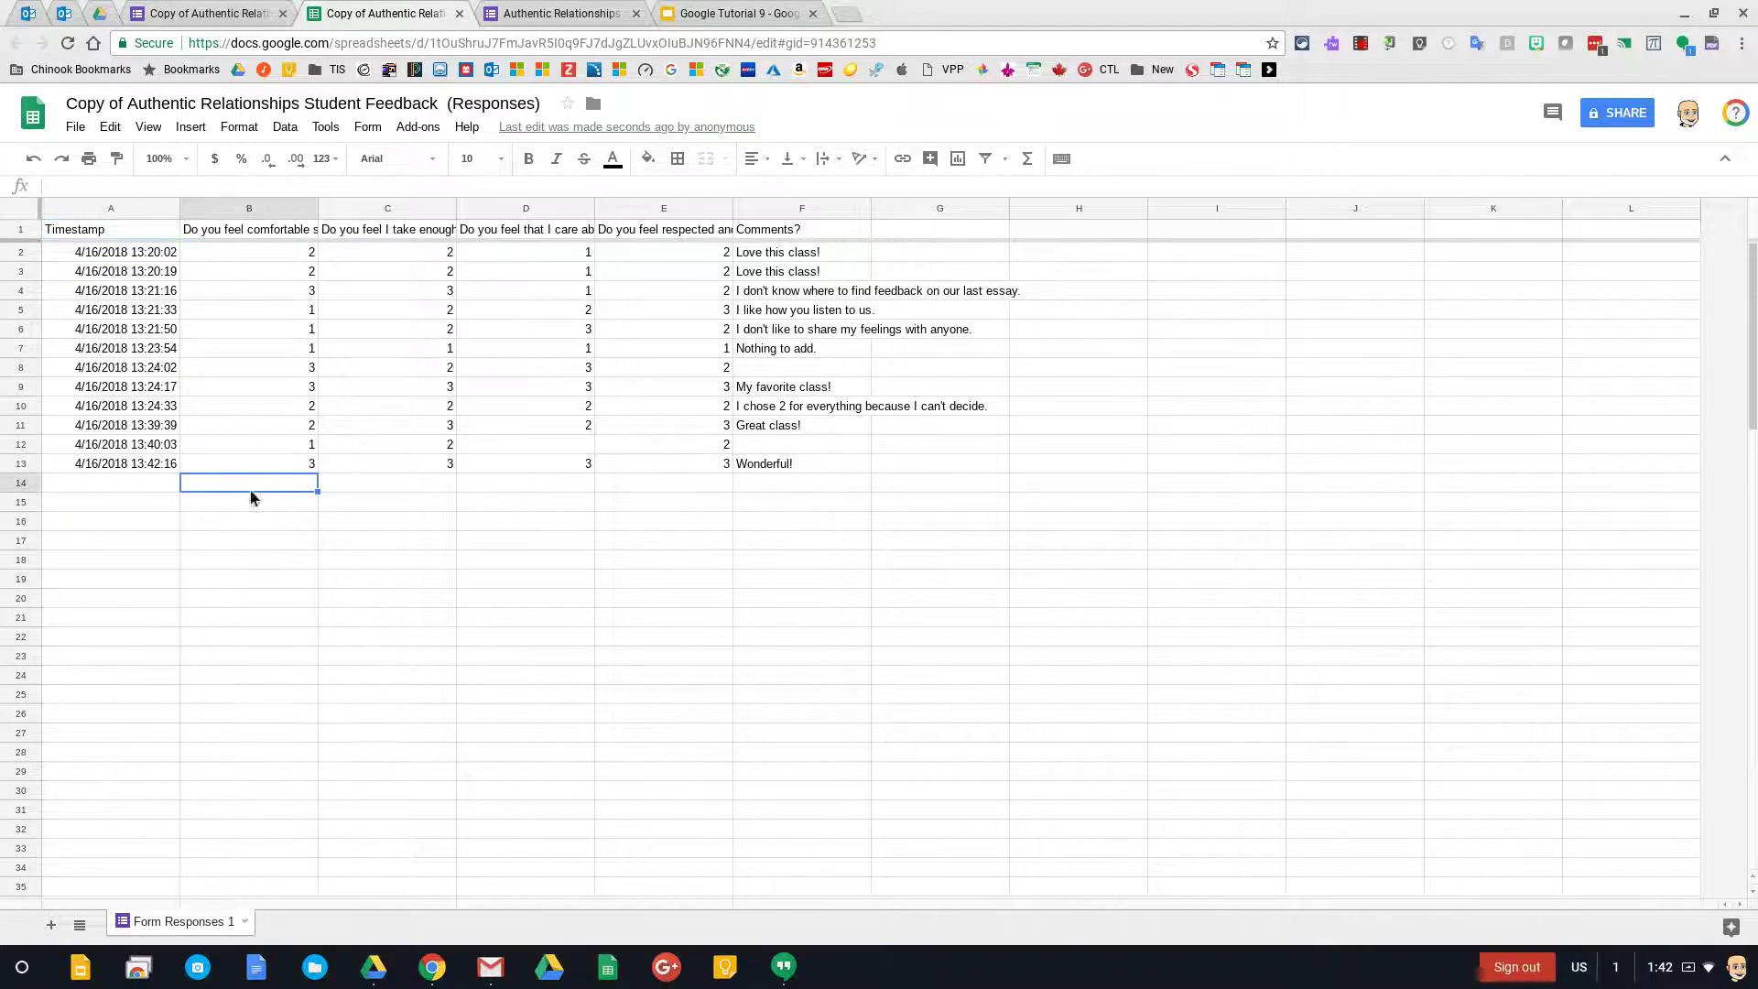
left_click(125, 499)
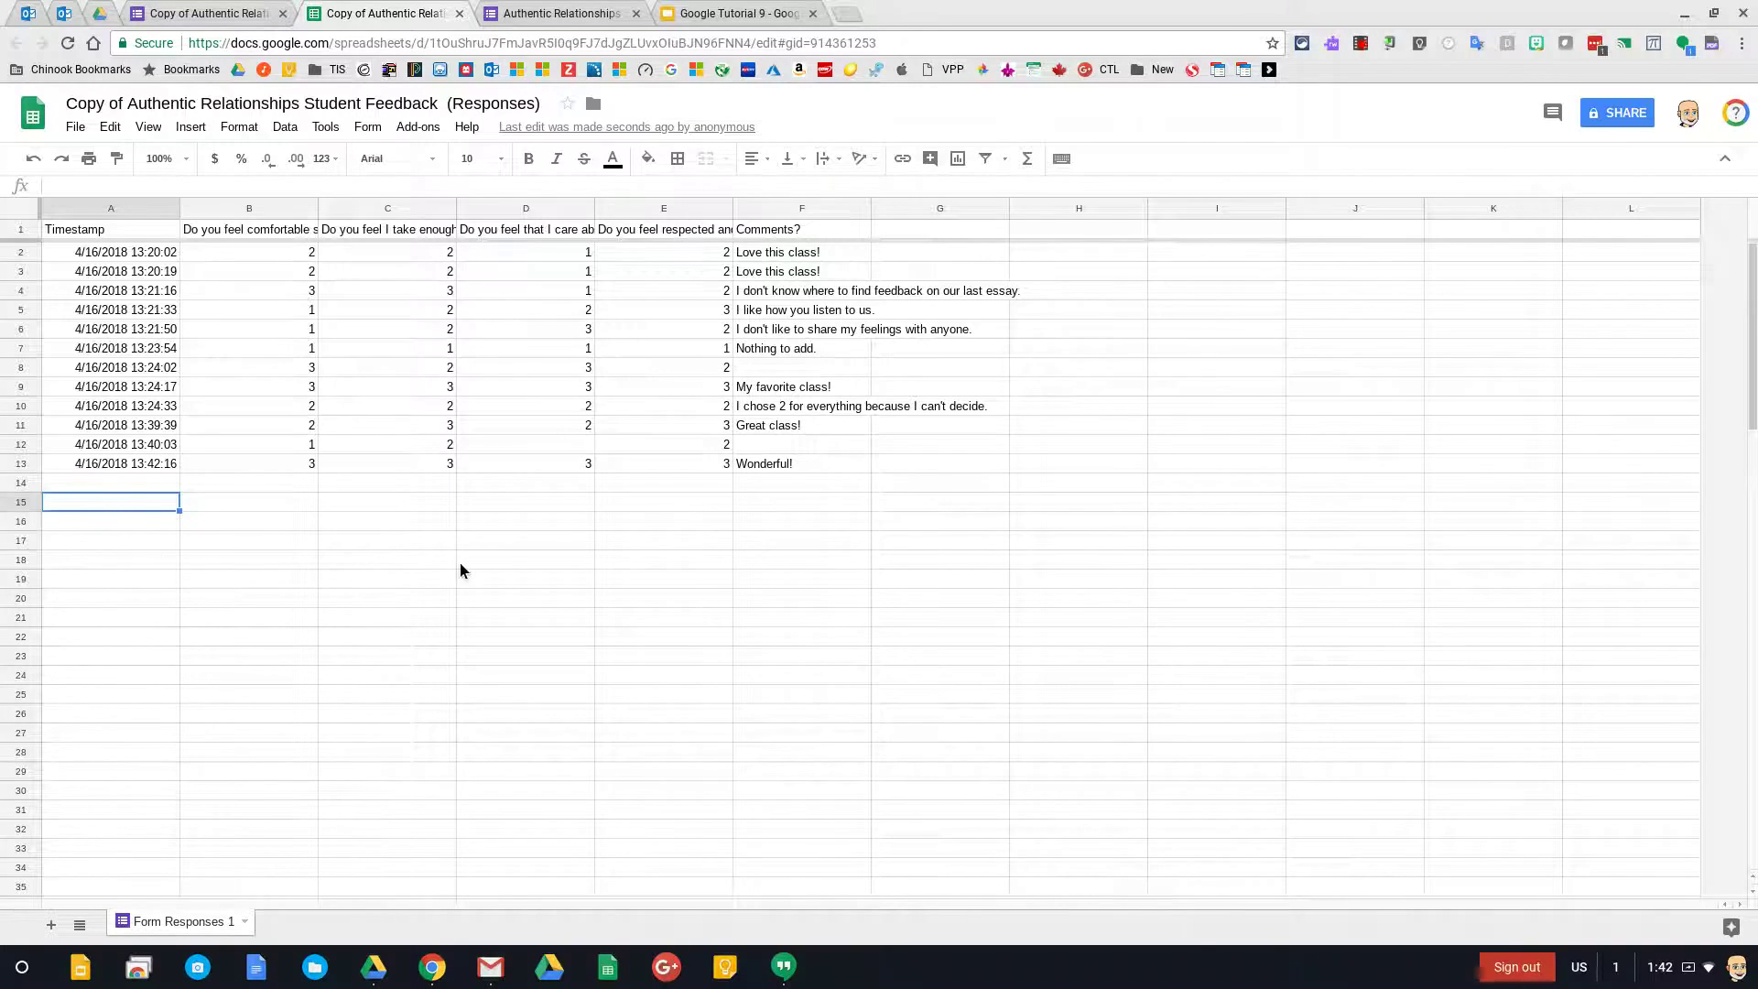
left_click_drag(372, 505, 507, 501)
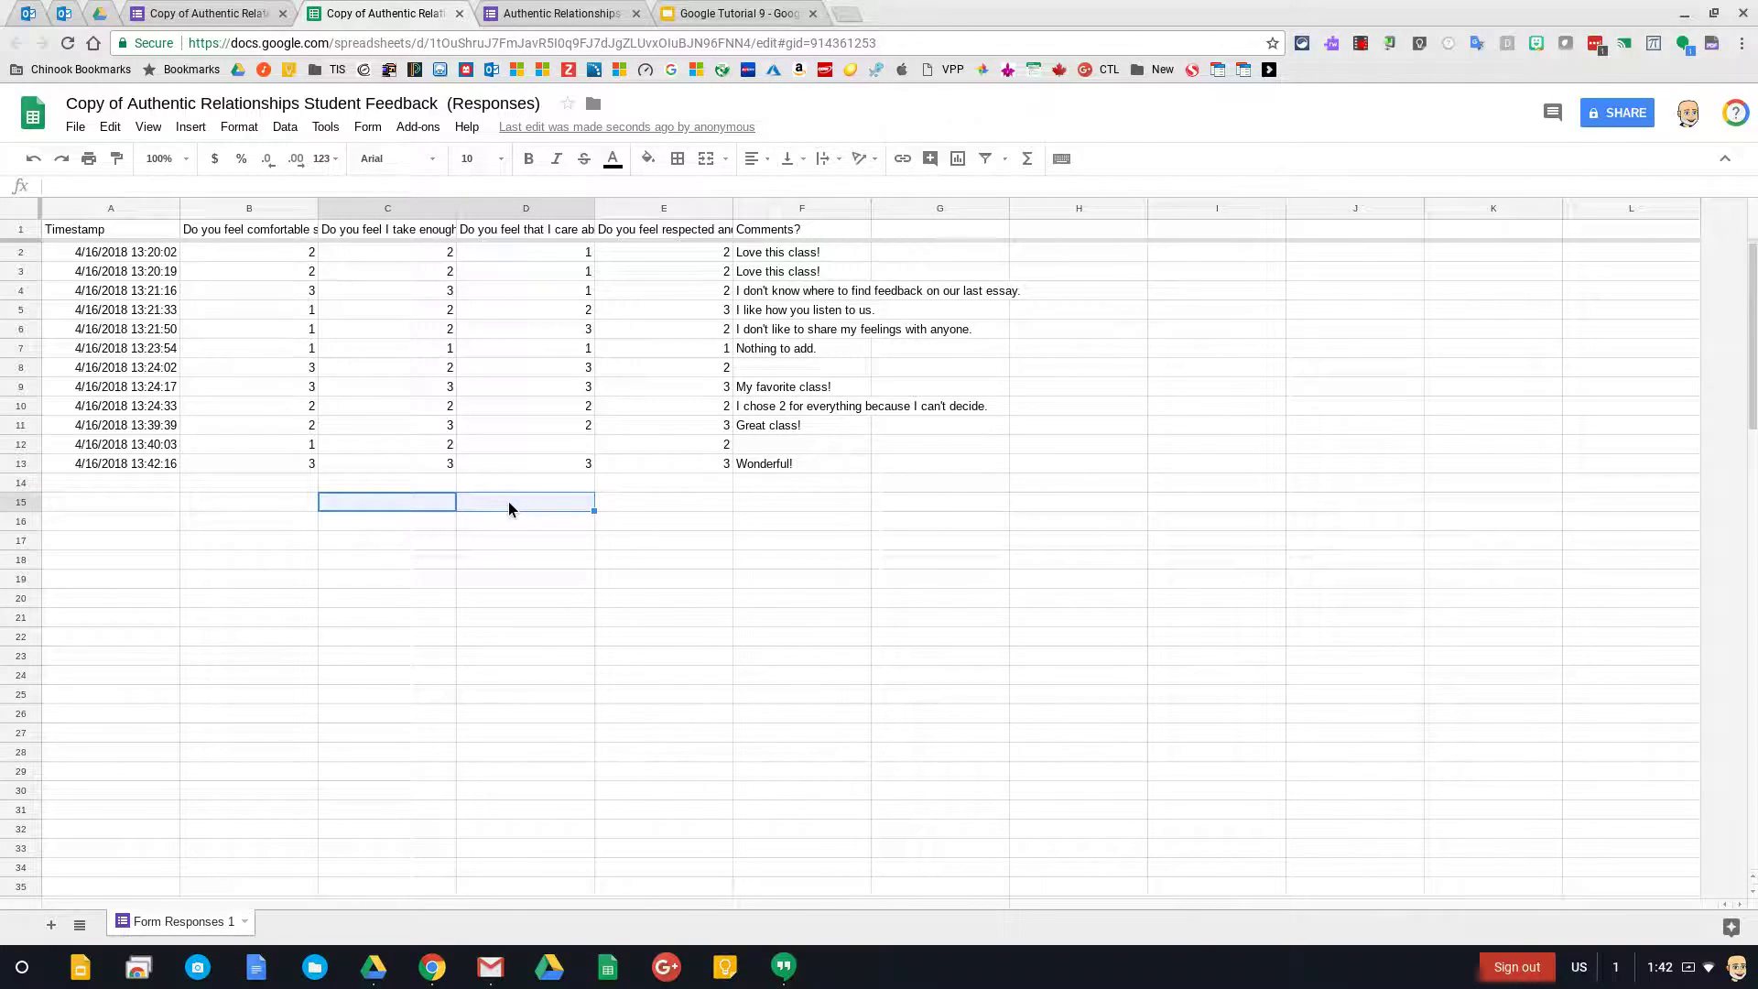
left_click(132, 528)
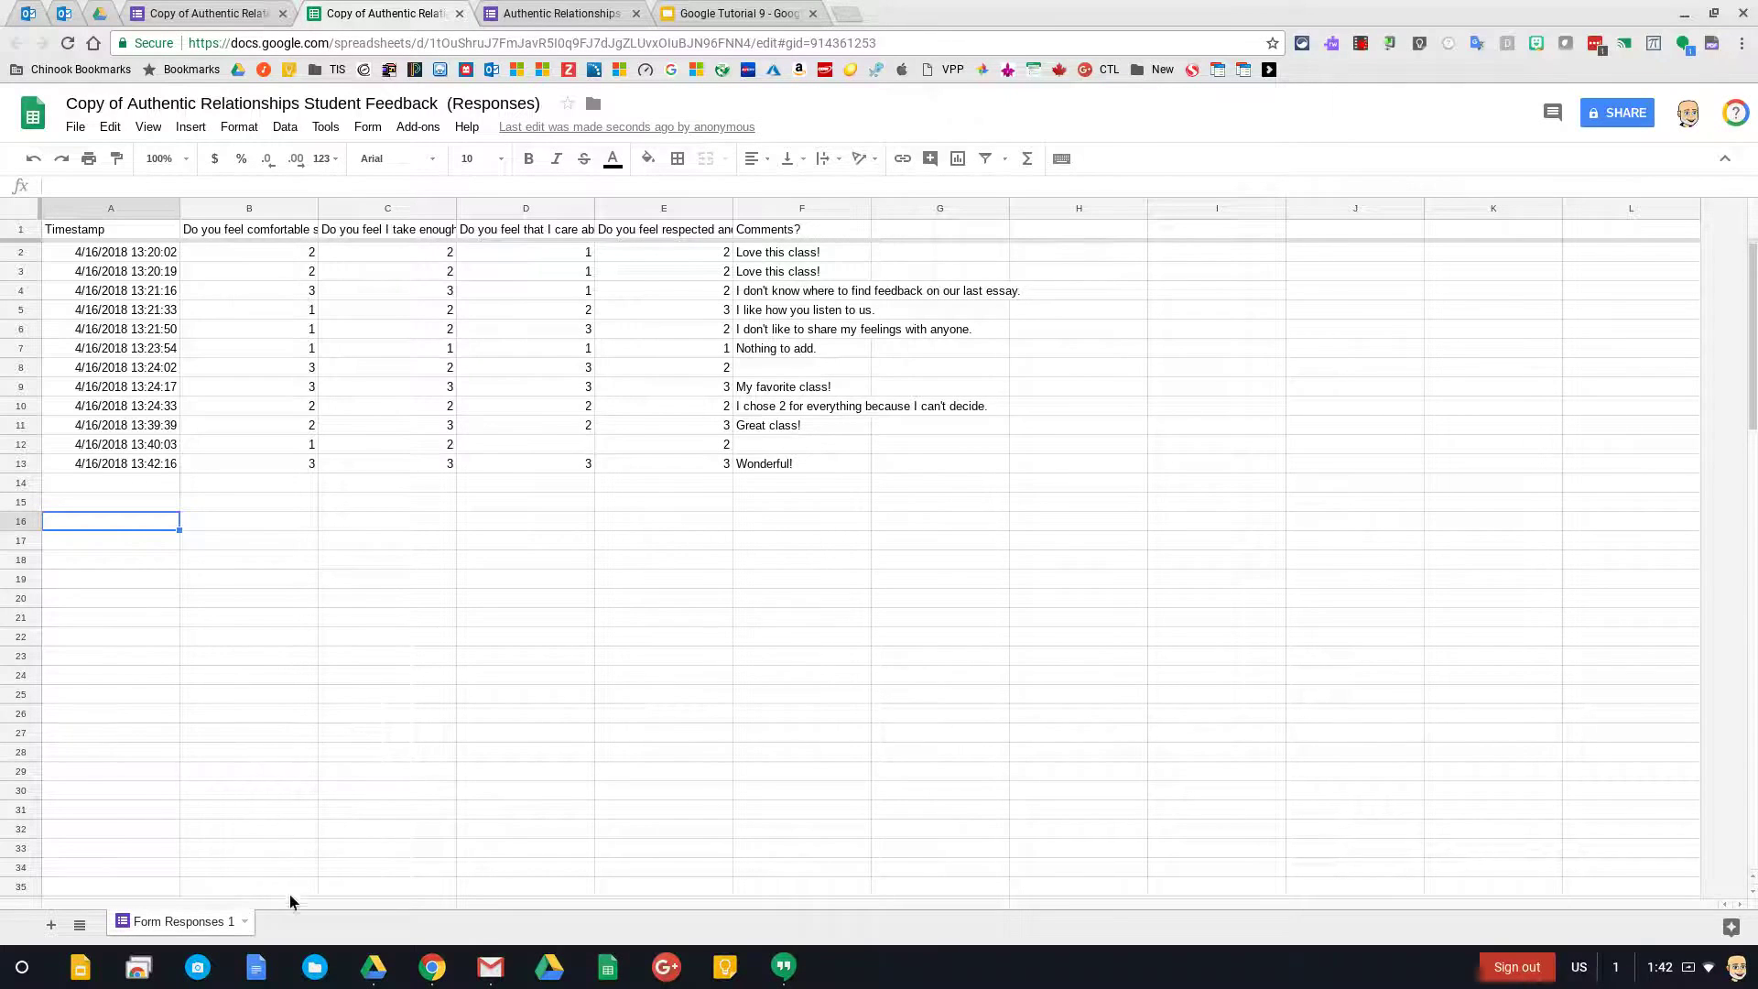
Duplicate the Form Responses 1 sheet and return to the original sheet
left_click(245, 921)
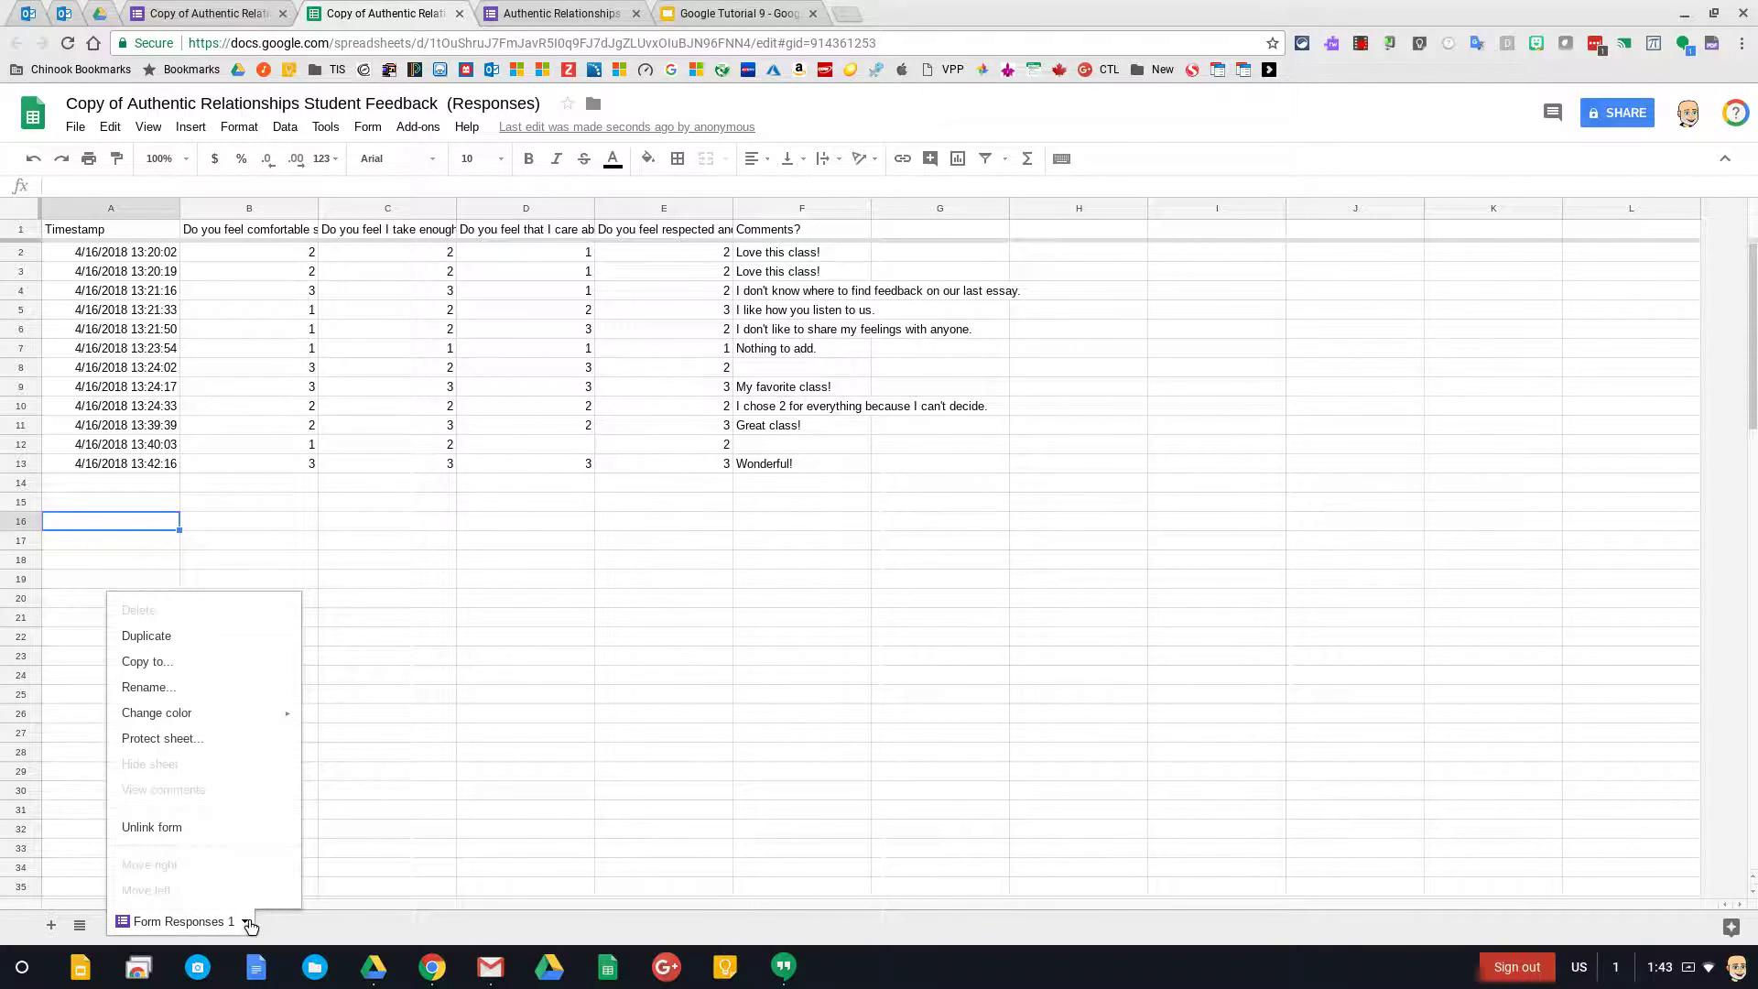
left_click(159, 648)
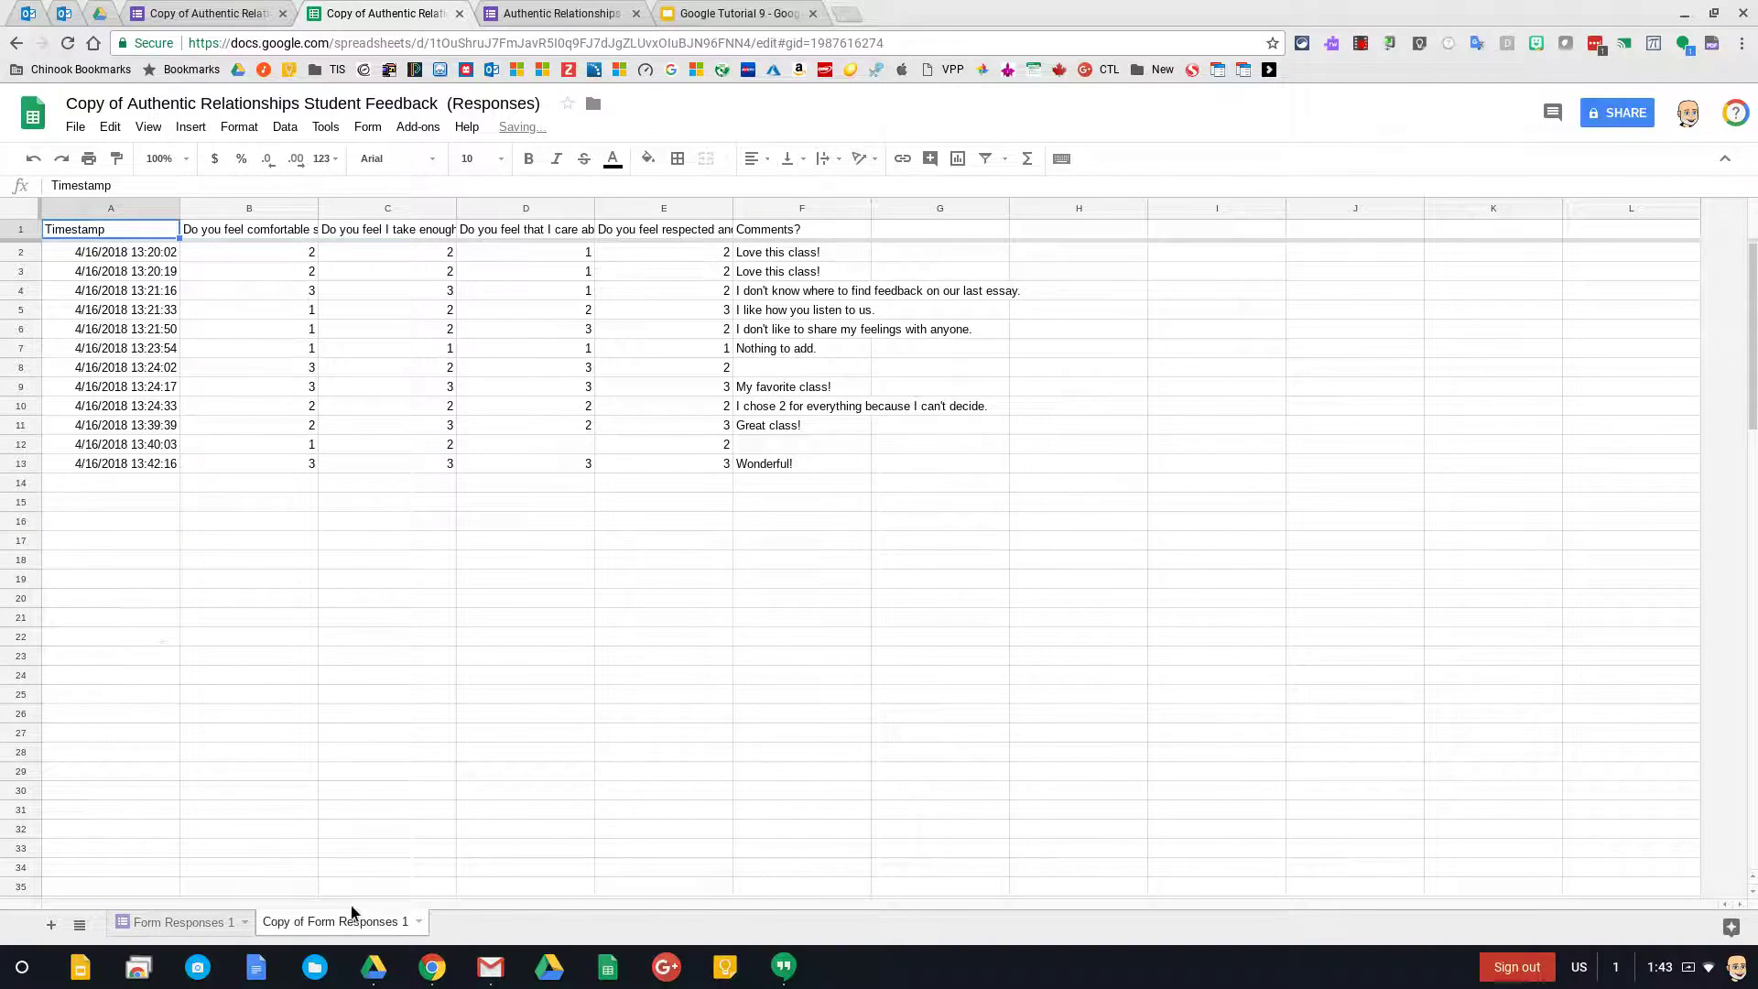
left_click(286, 524)
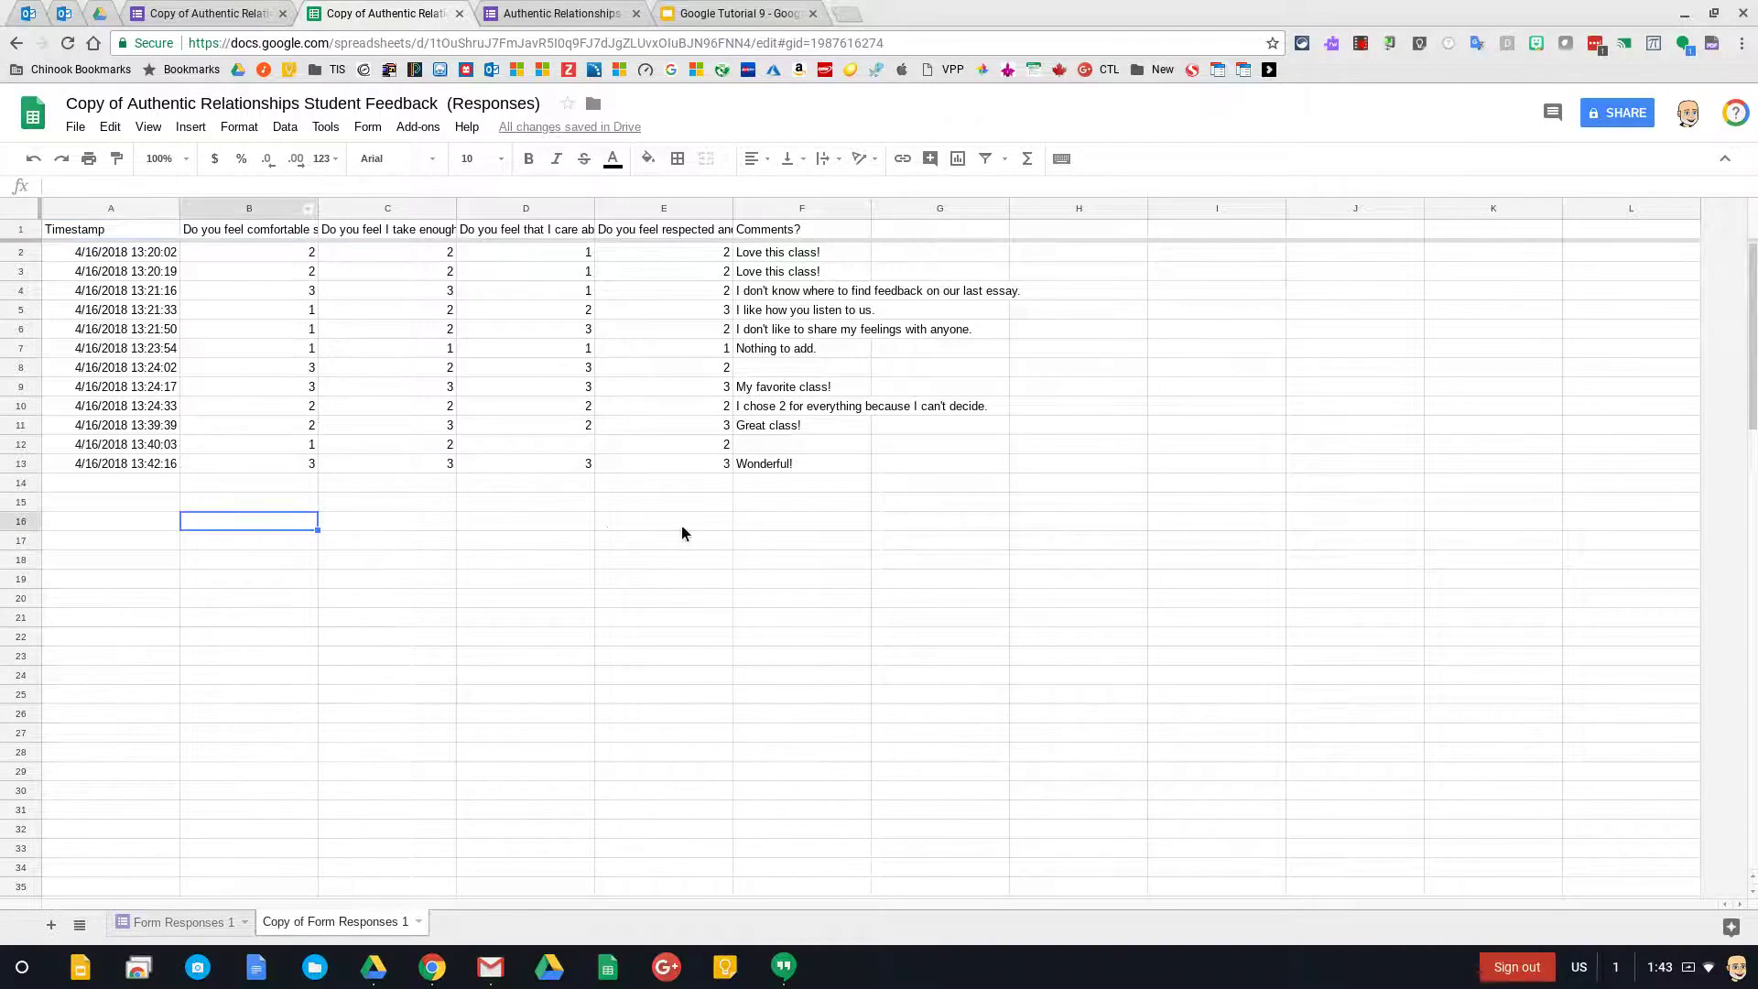
left_click(701, 523)
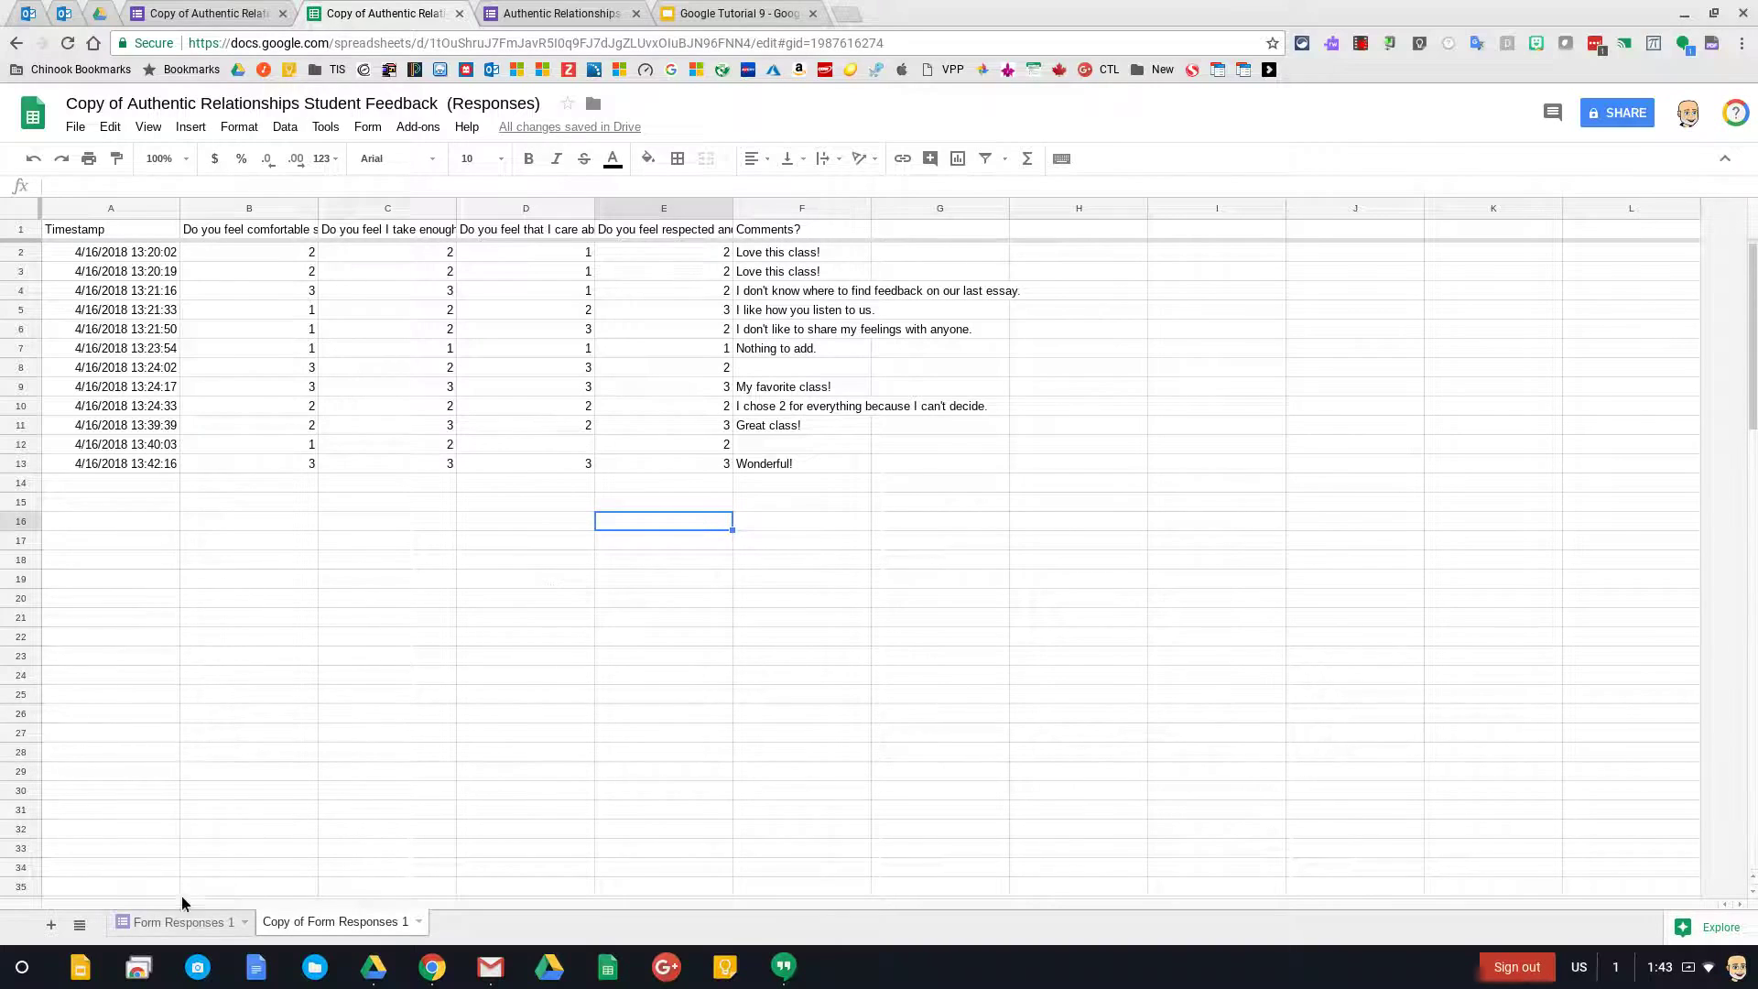
left_click(181, 923)
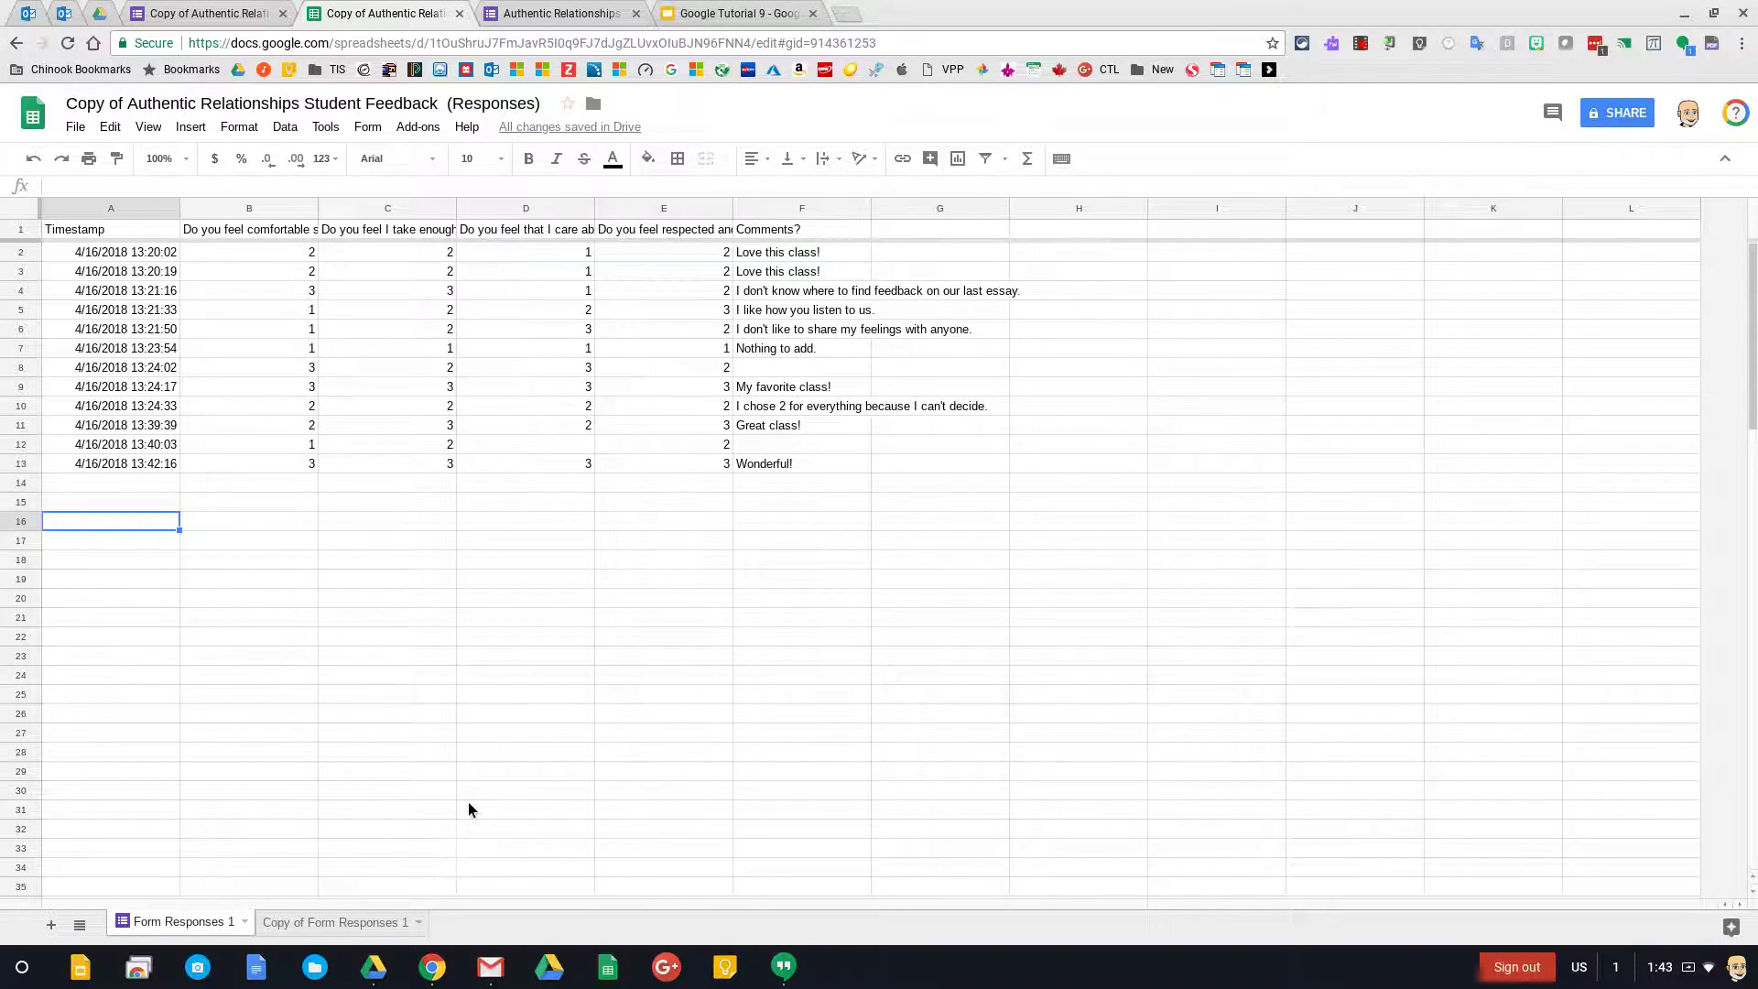
left_click(448, 558)
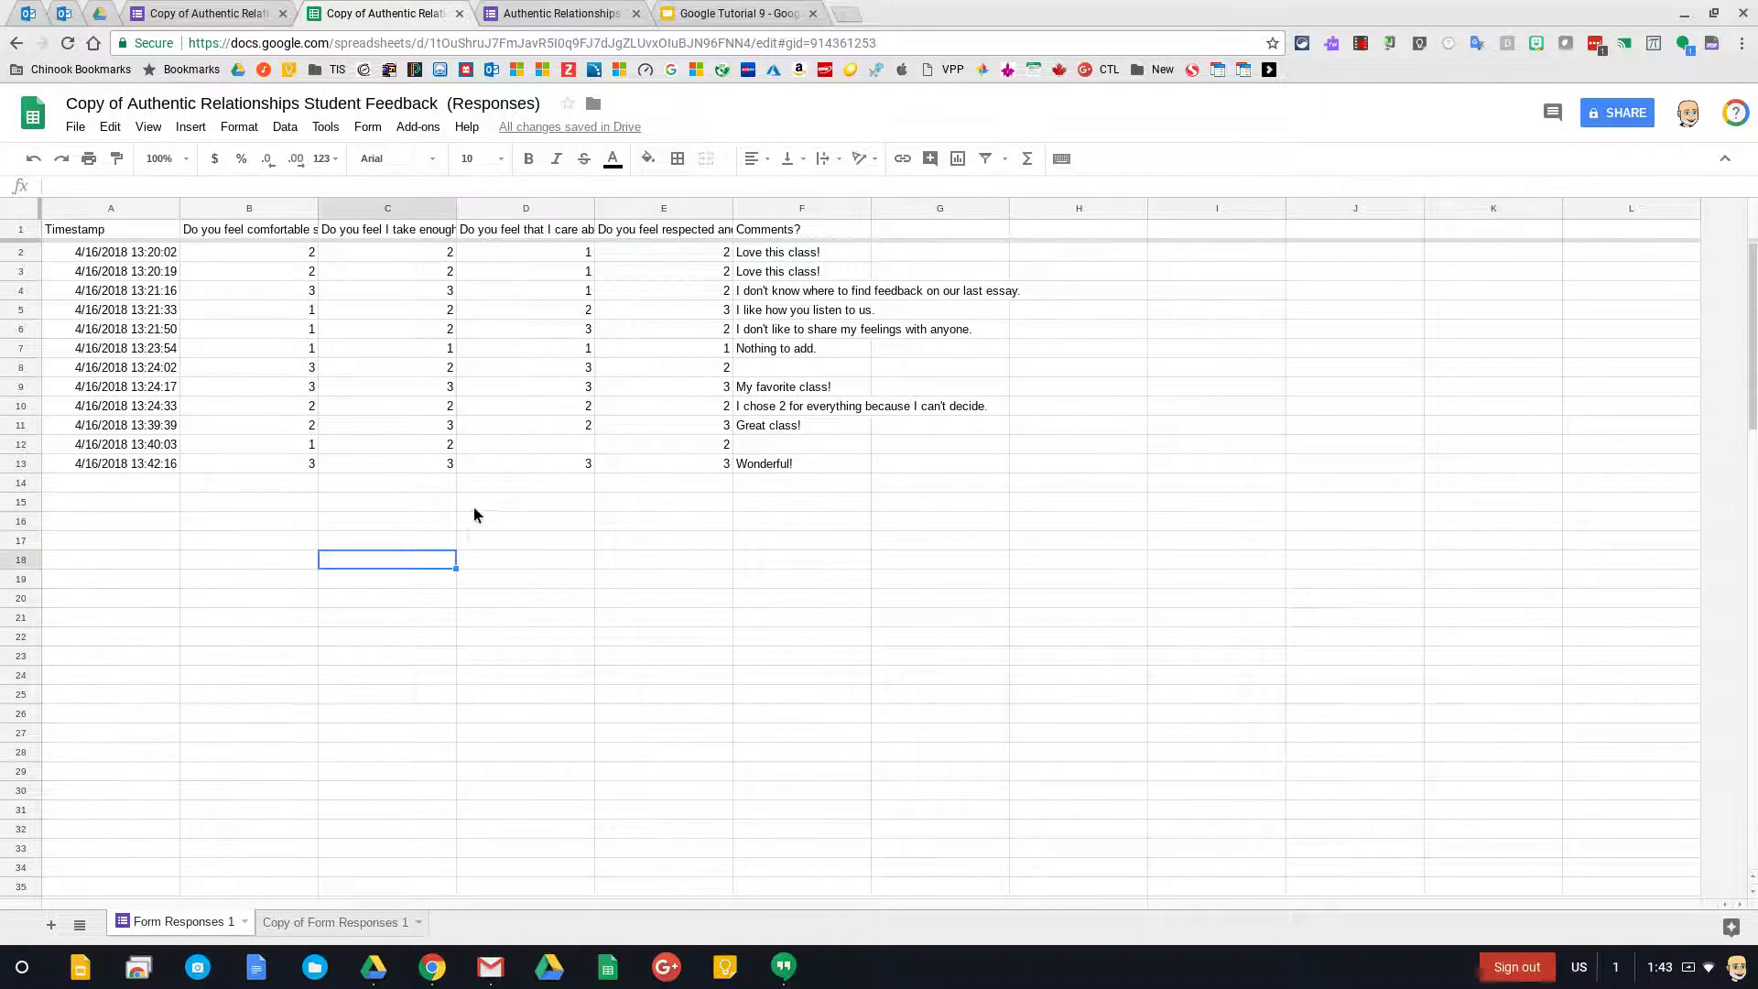
Review the updated summary charts in the form editor, then return to the response spreadsheet
left_click(219, 15)
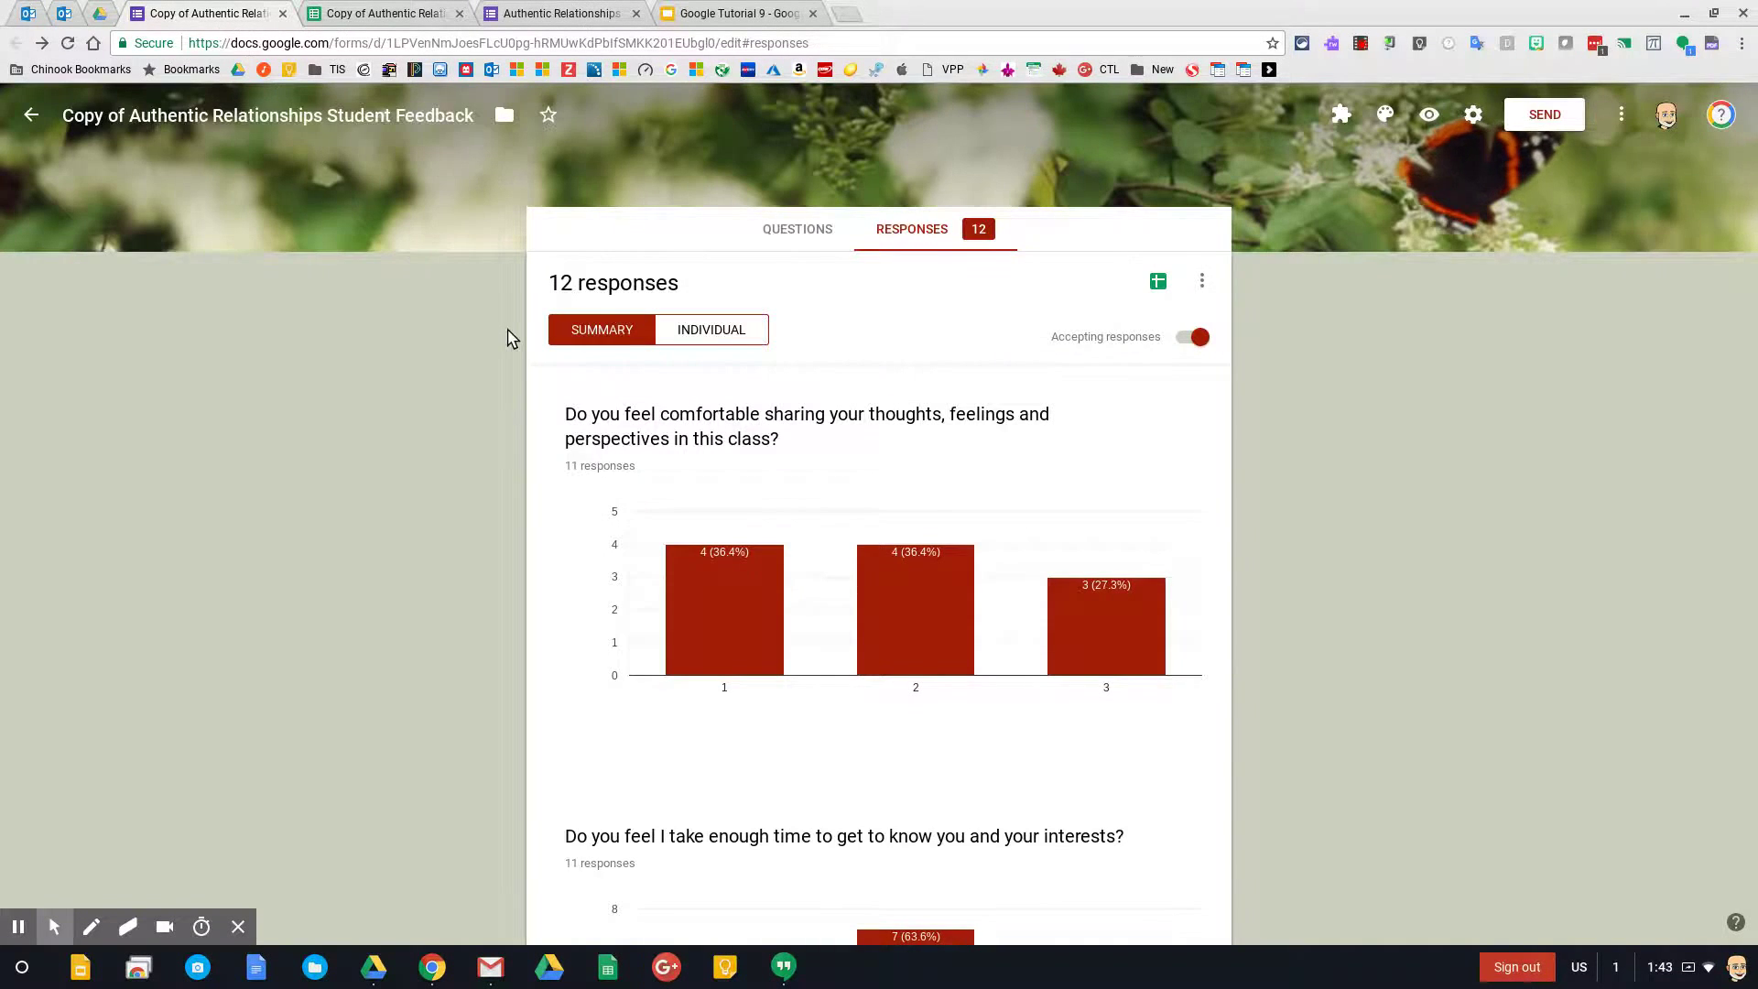
scroll(871, 647, "down", 5)
scroll(878, 648, "up", 5)
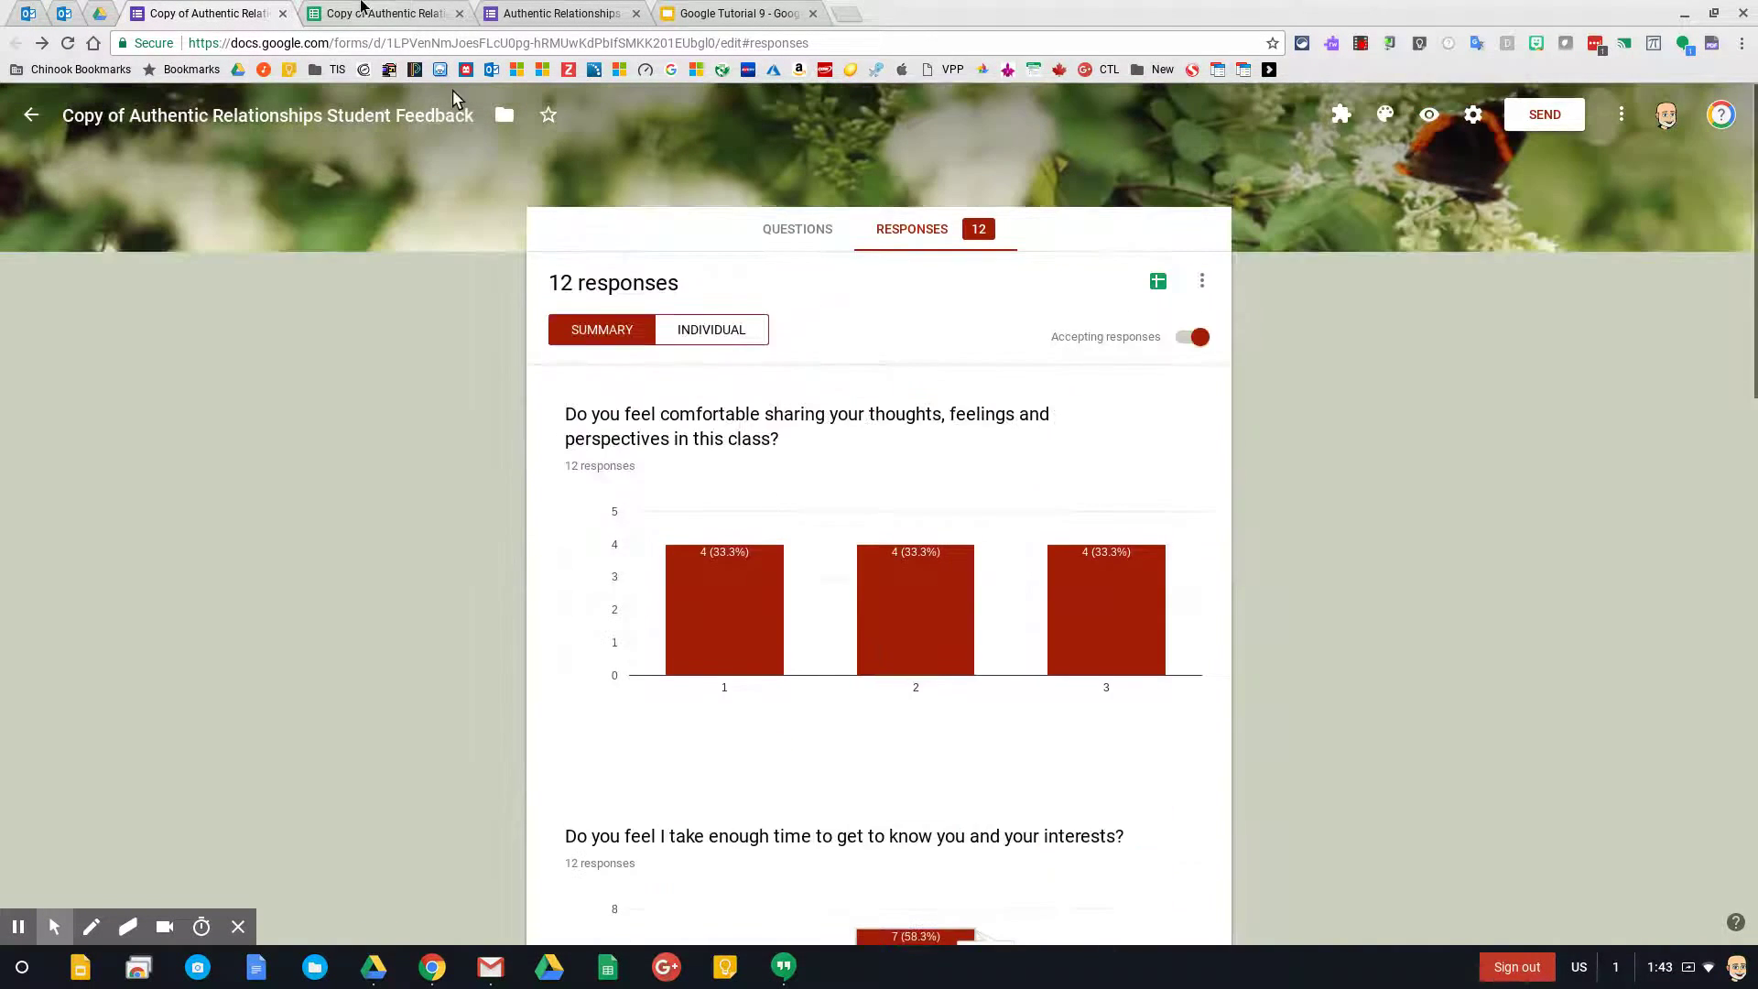
key("ctrl+Tab")
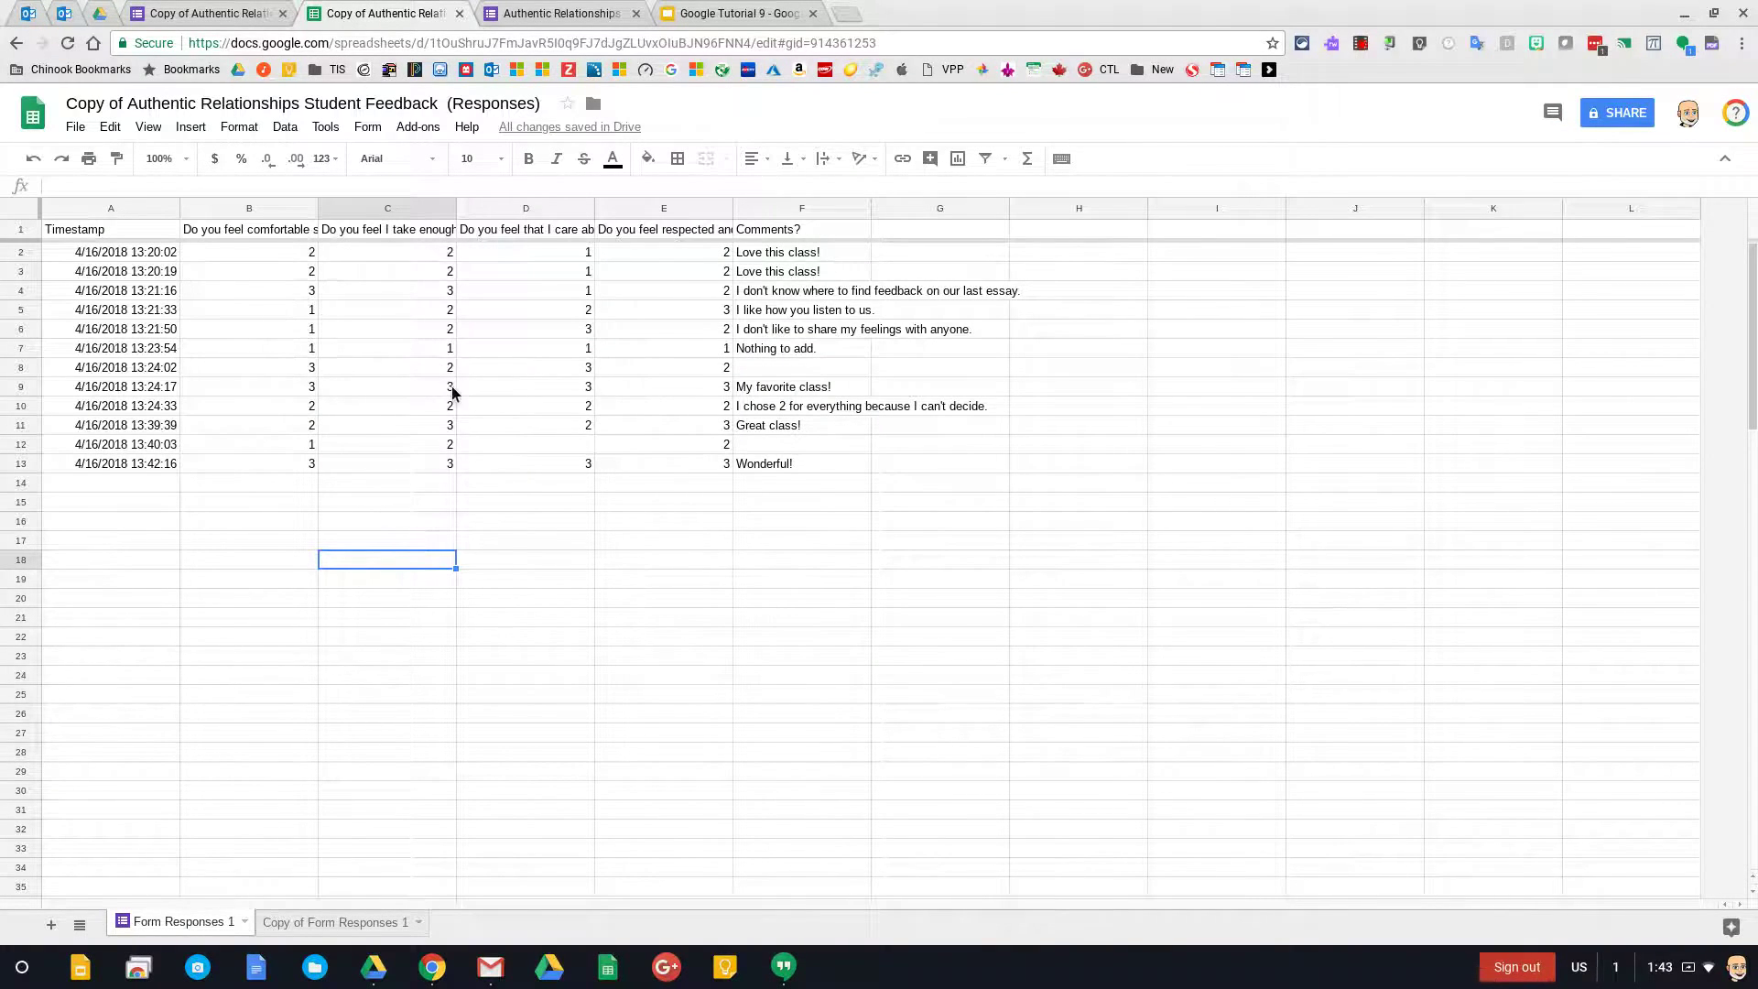
Use Explore to ask "what is the average of thoughts, feelings" about the response data
left_click(225, 229)
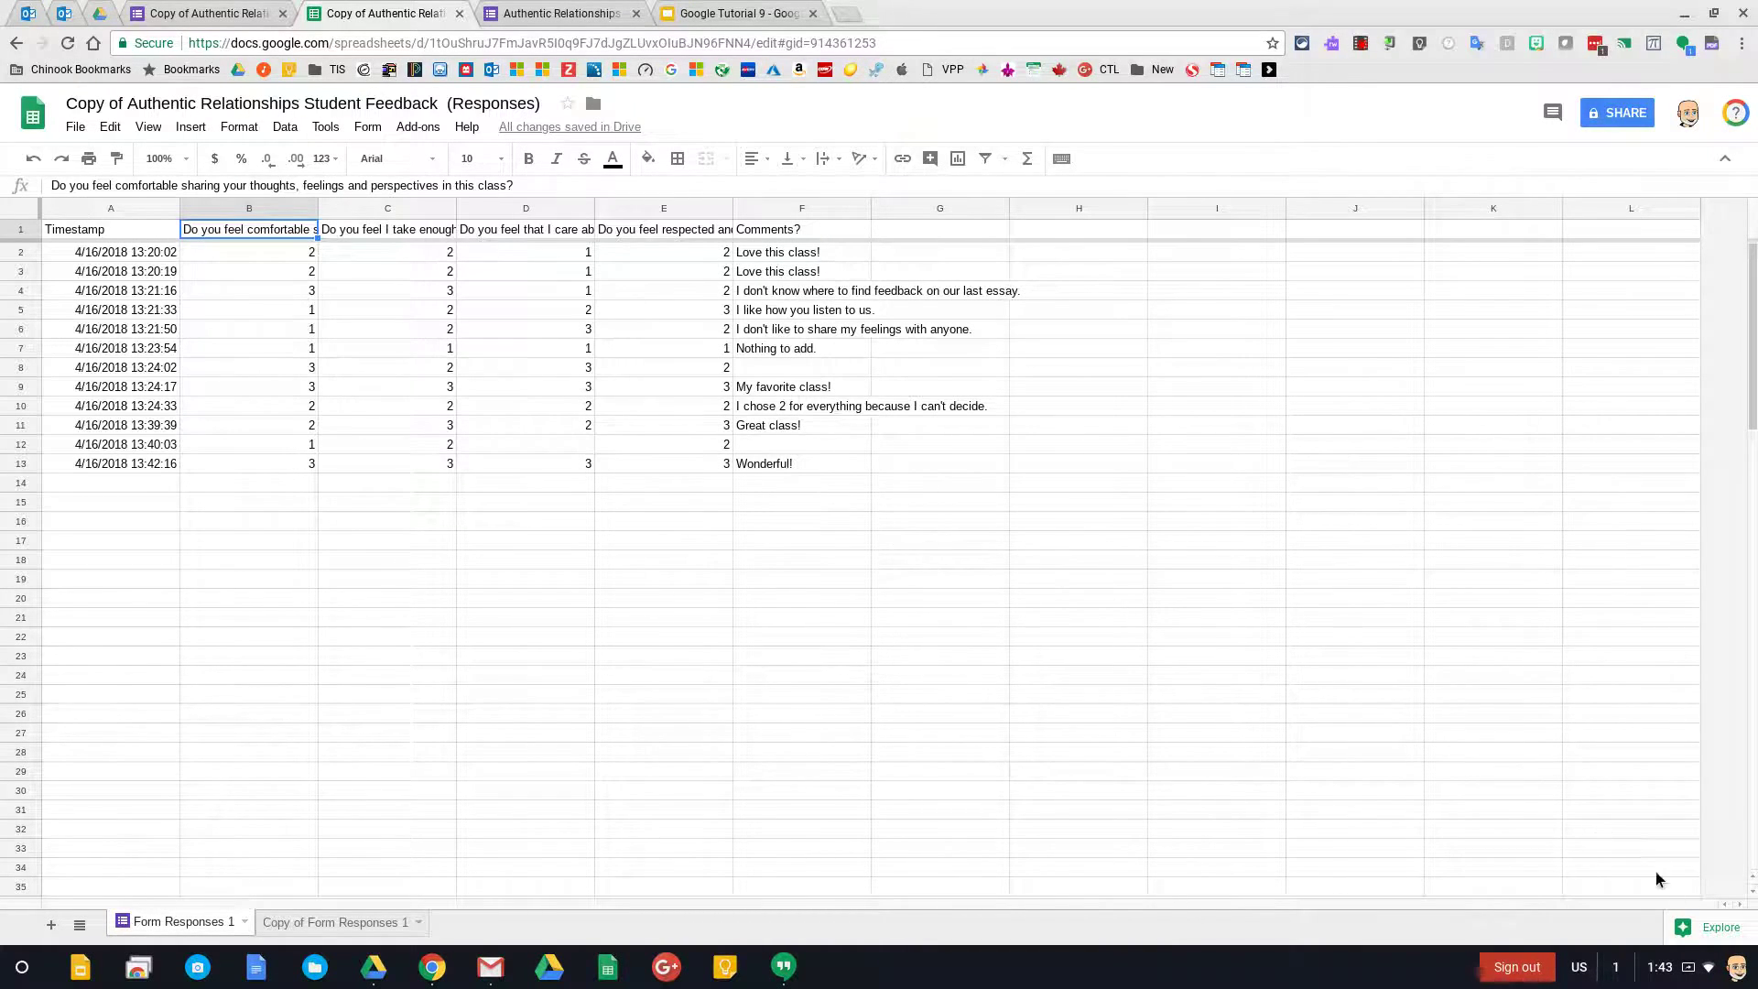
left_click(1718, 928)
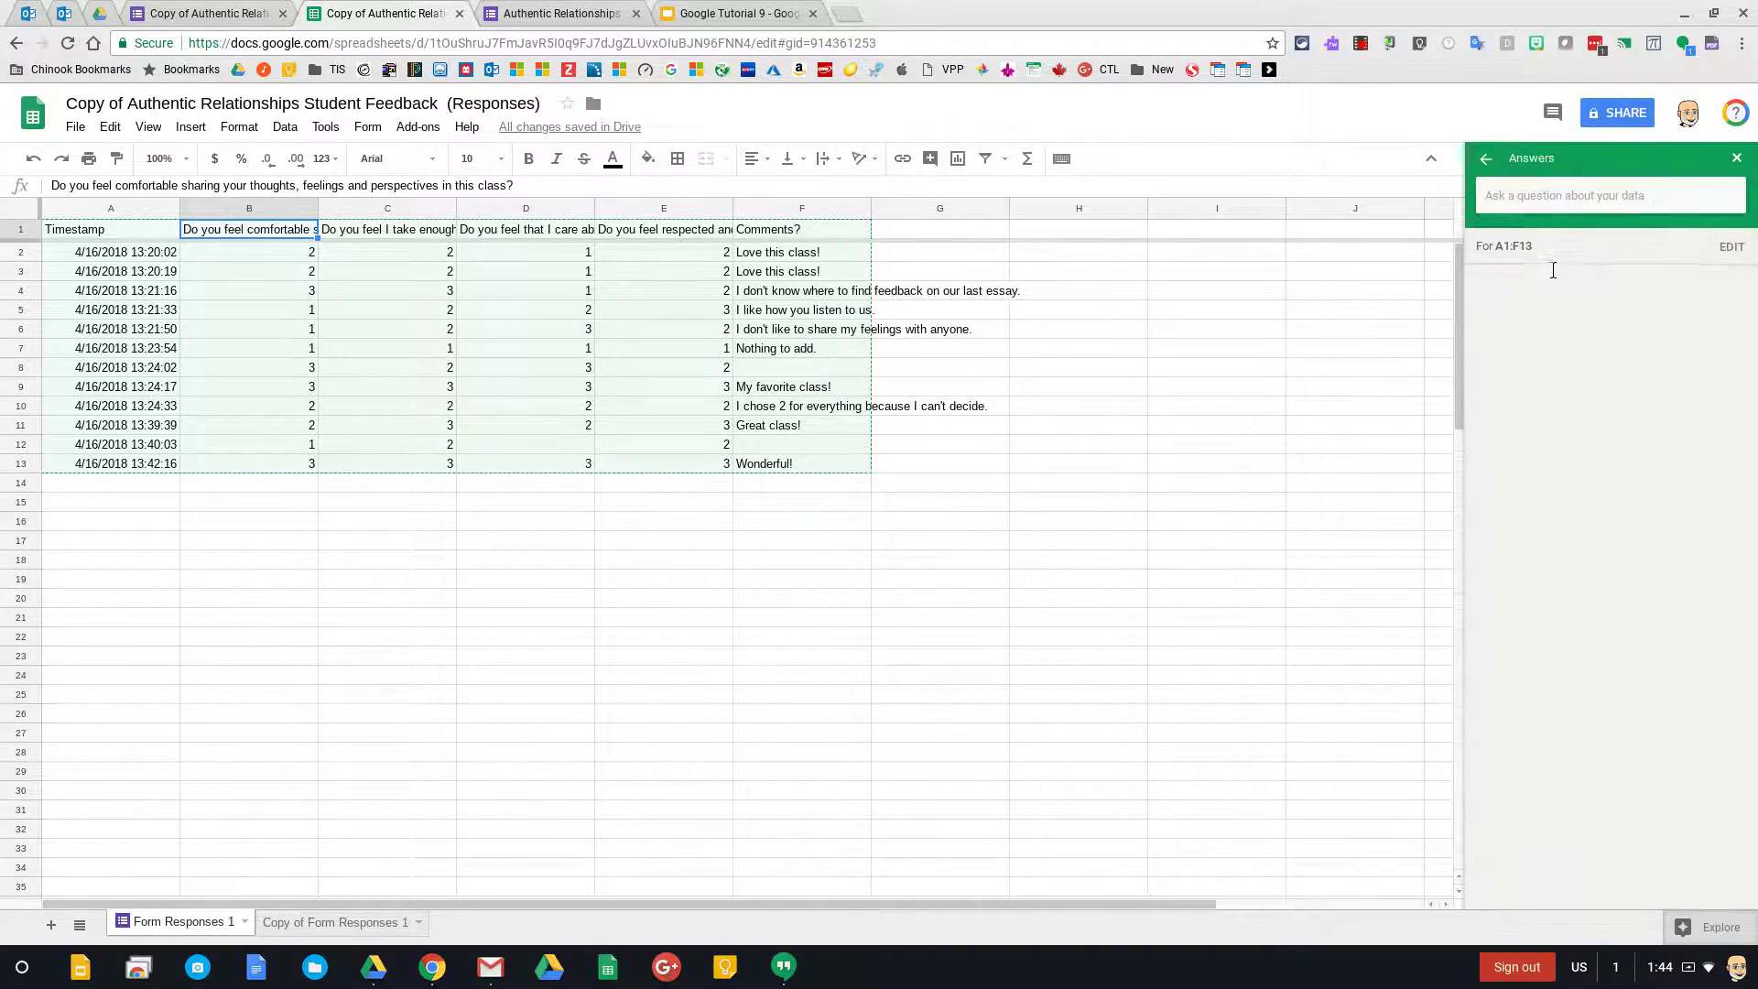
left_click(1549, 272)
type("what ")
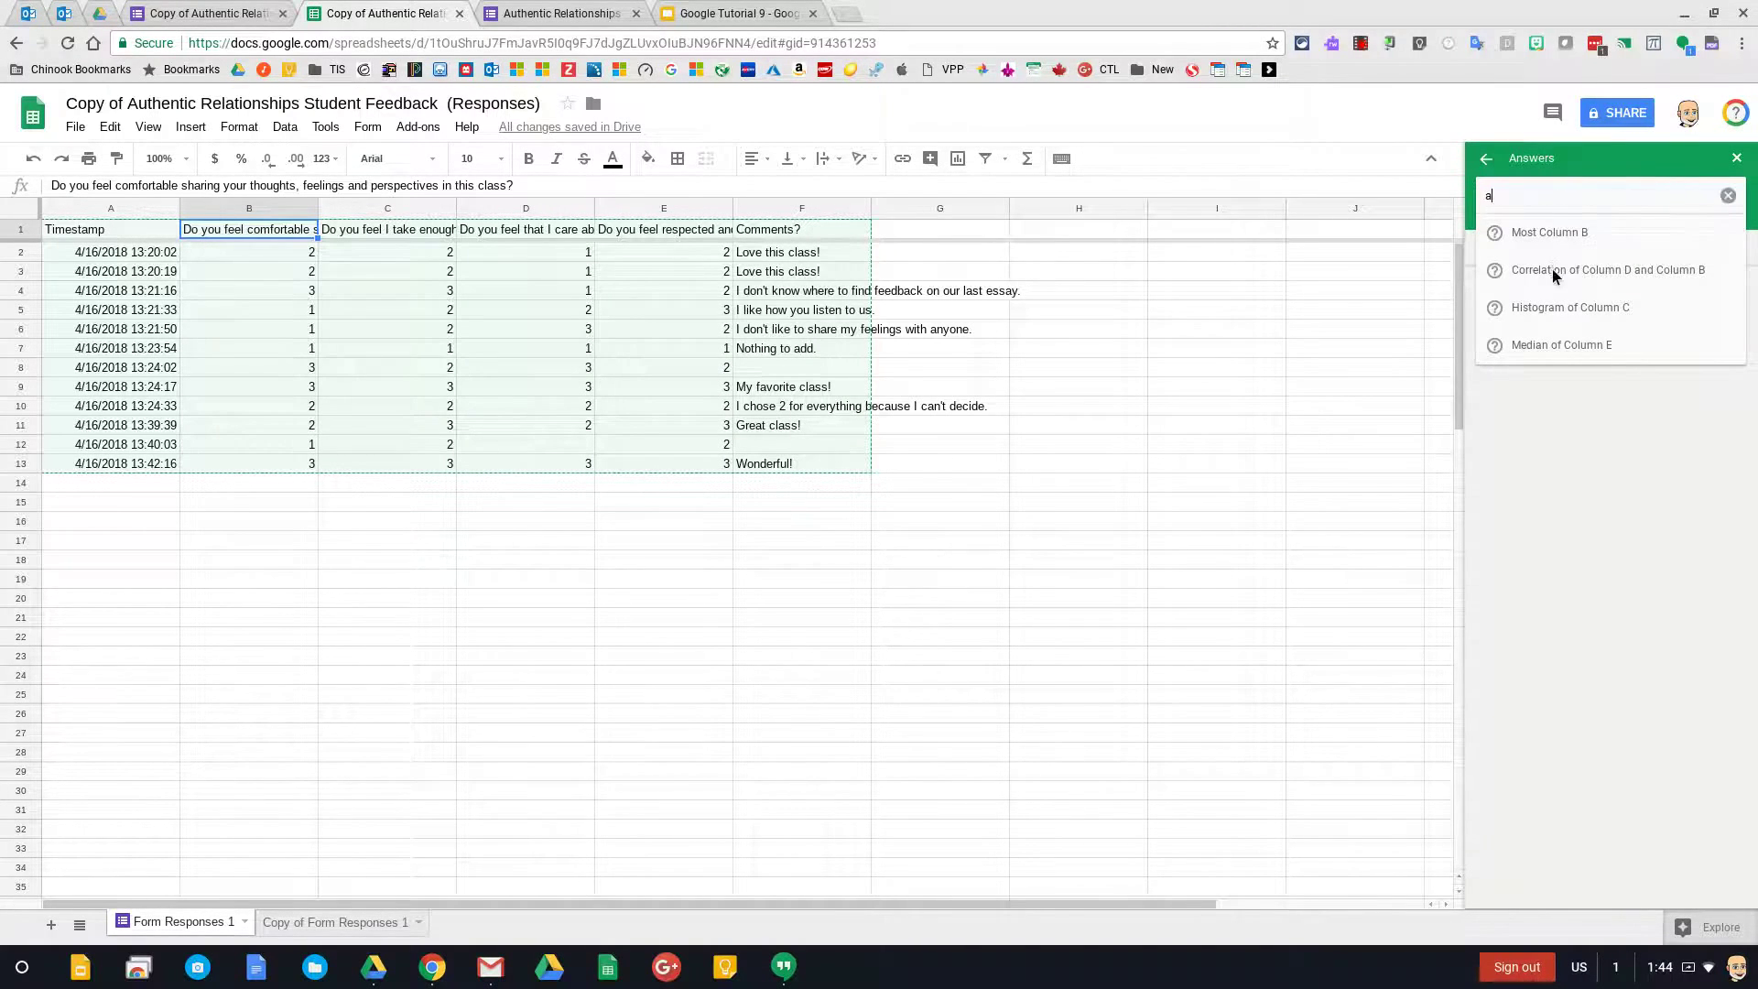
type("is the av")
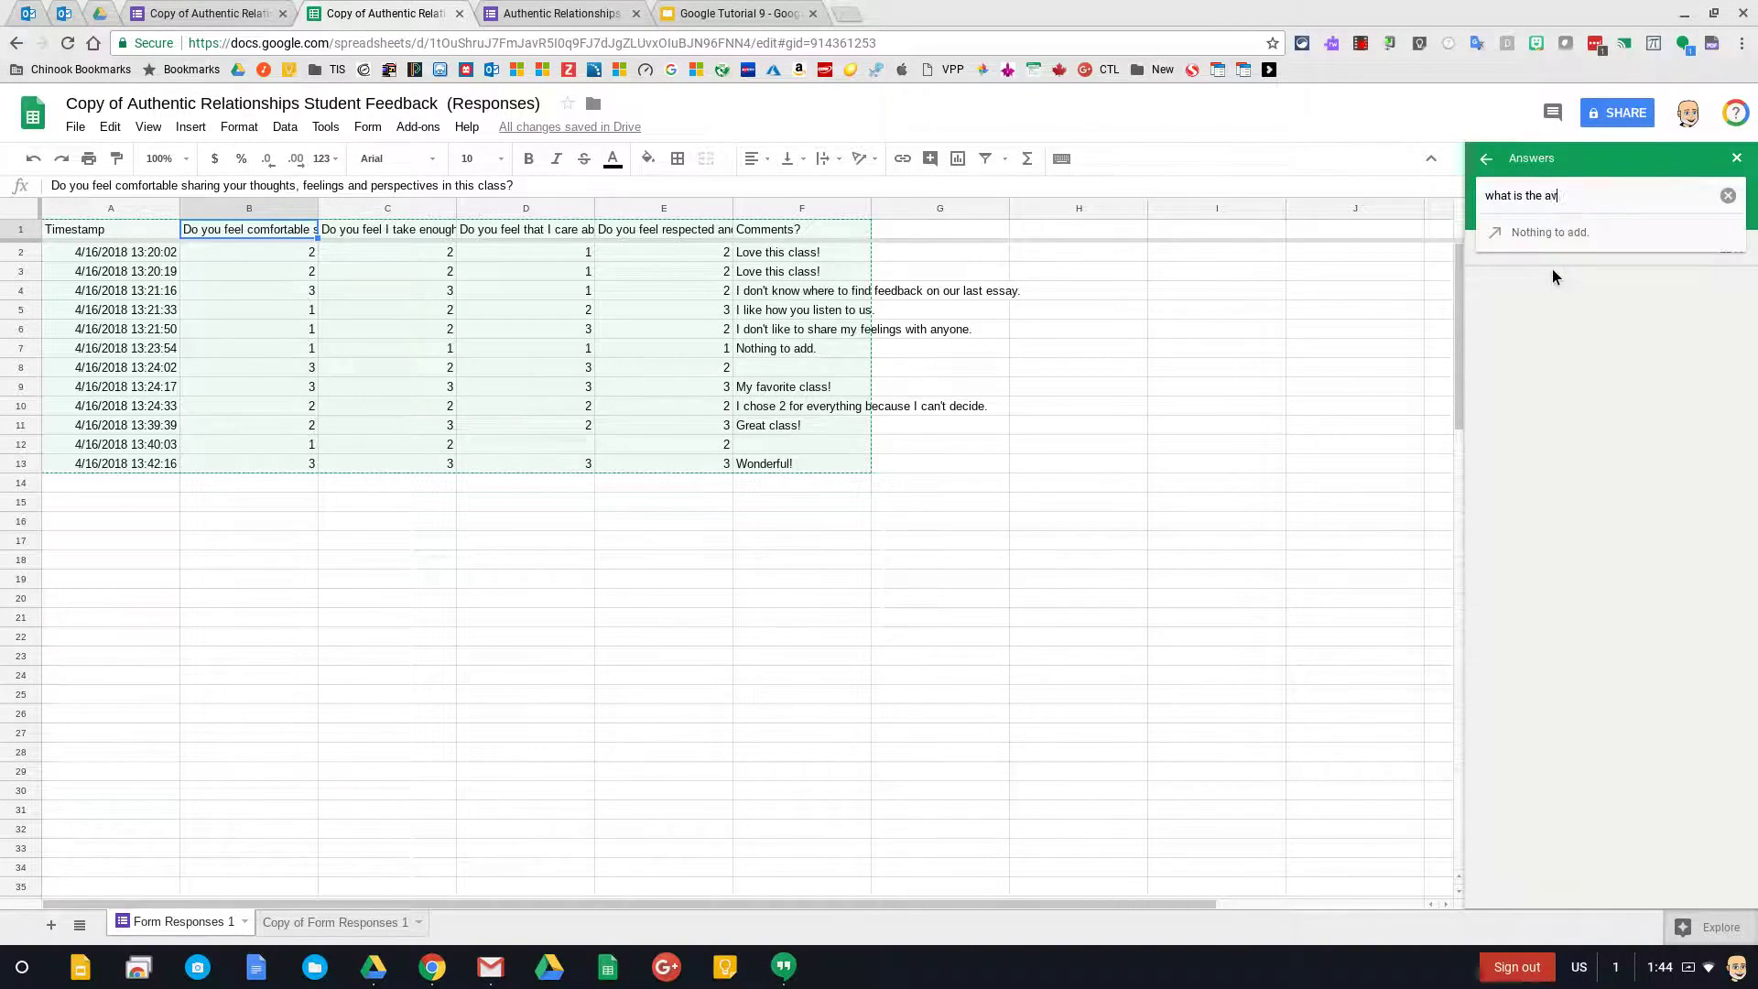
type("erage of thoughts")
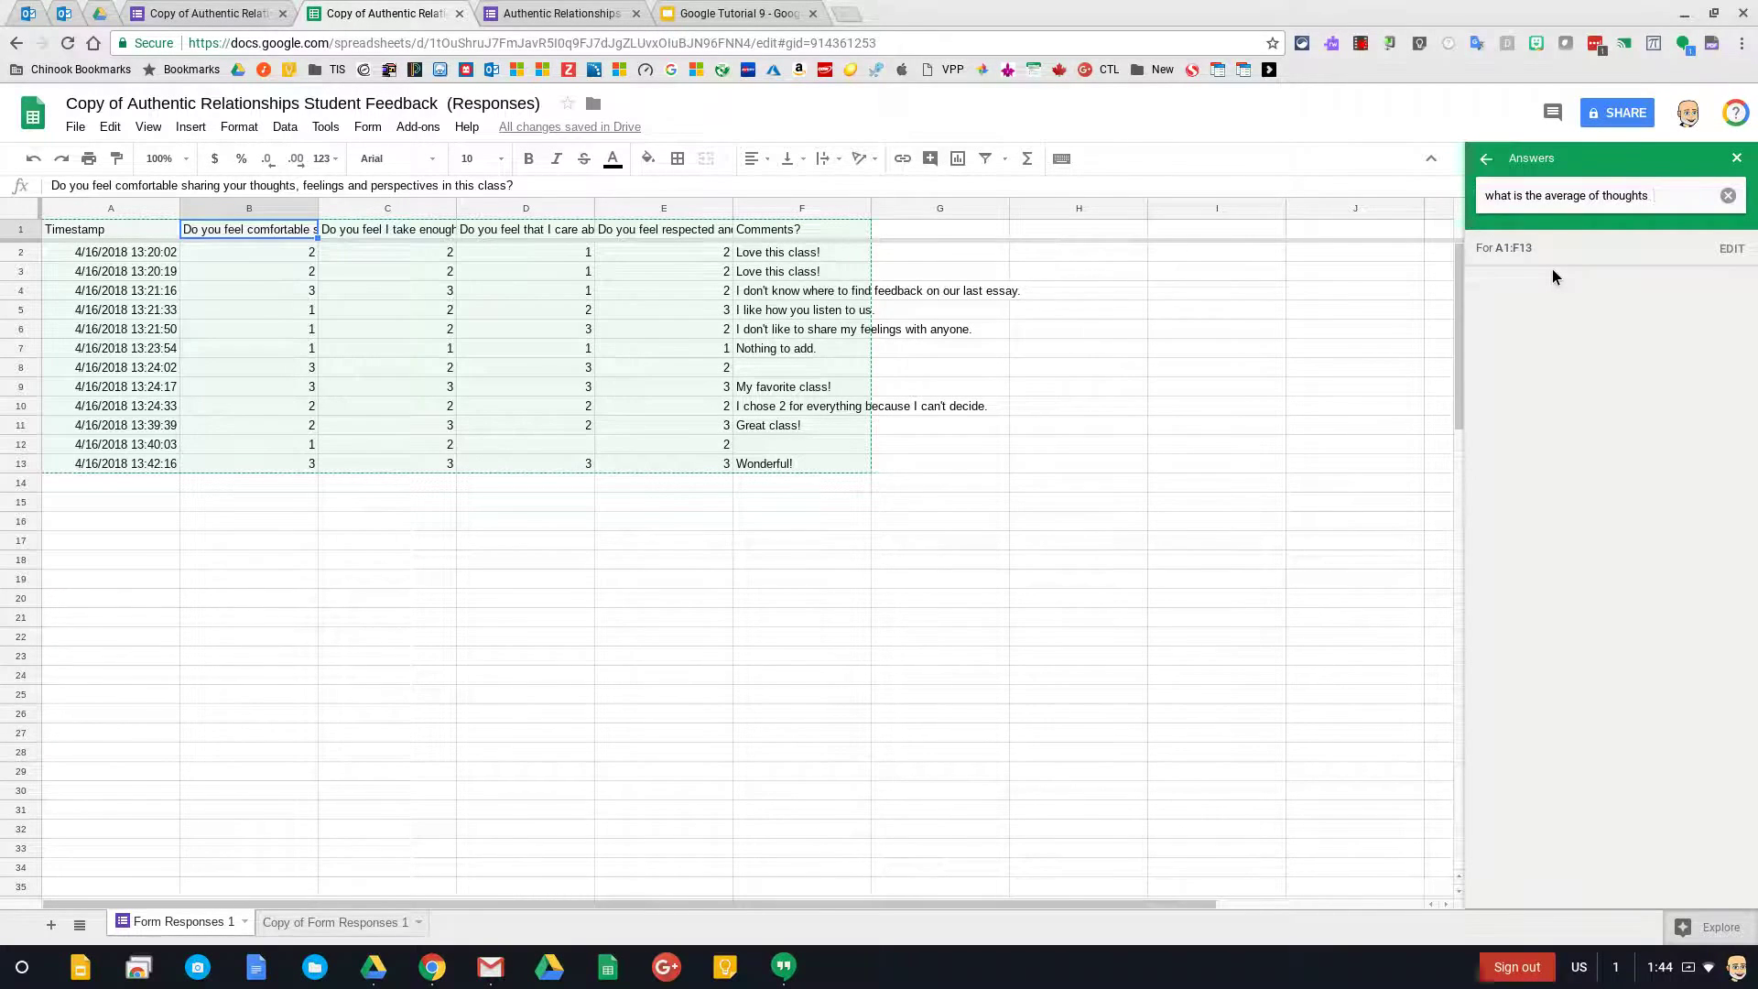
type(", , feelings")
key("Return")
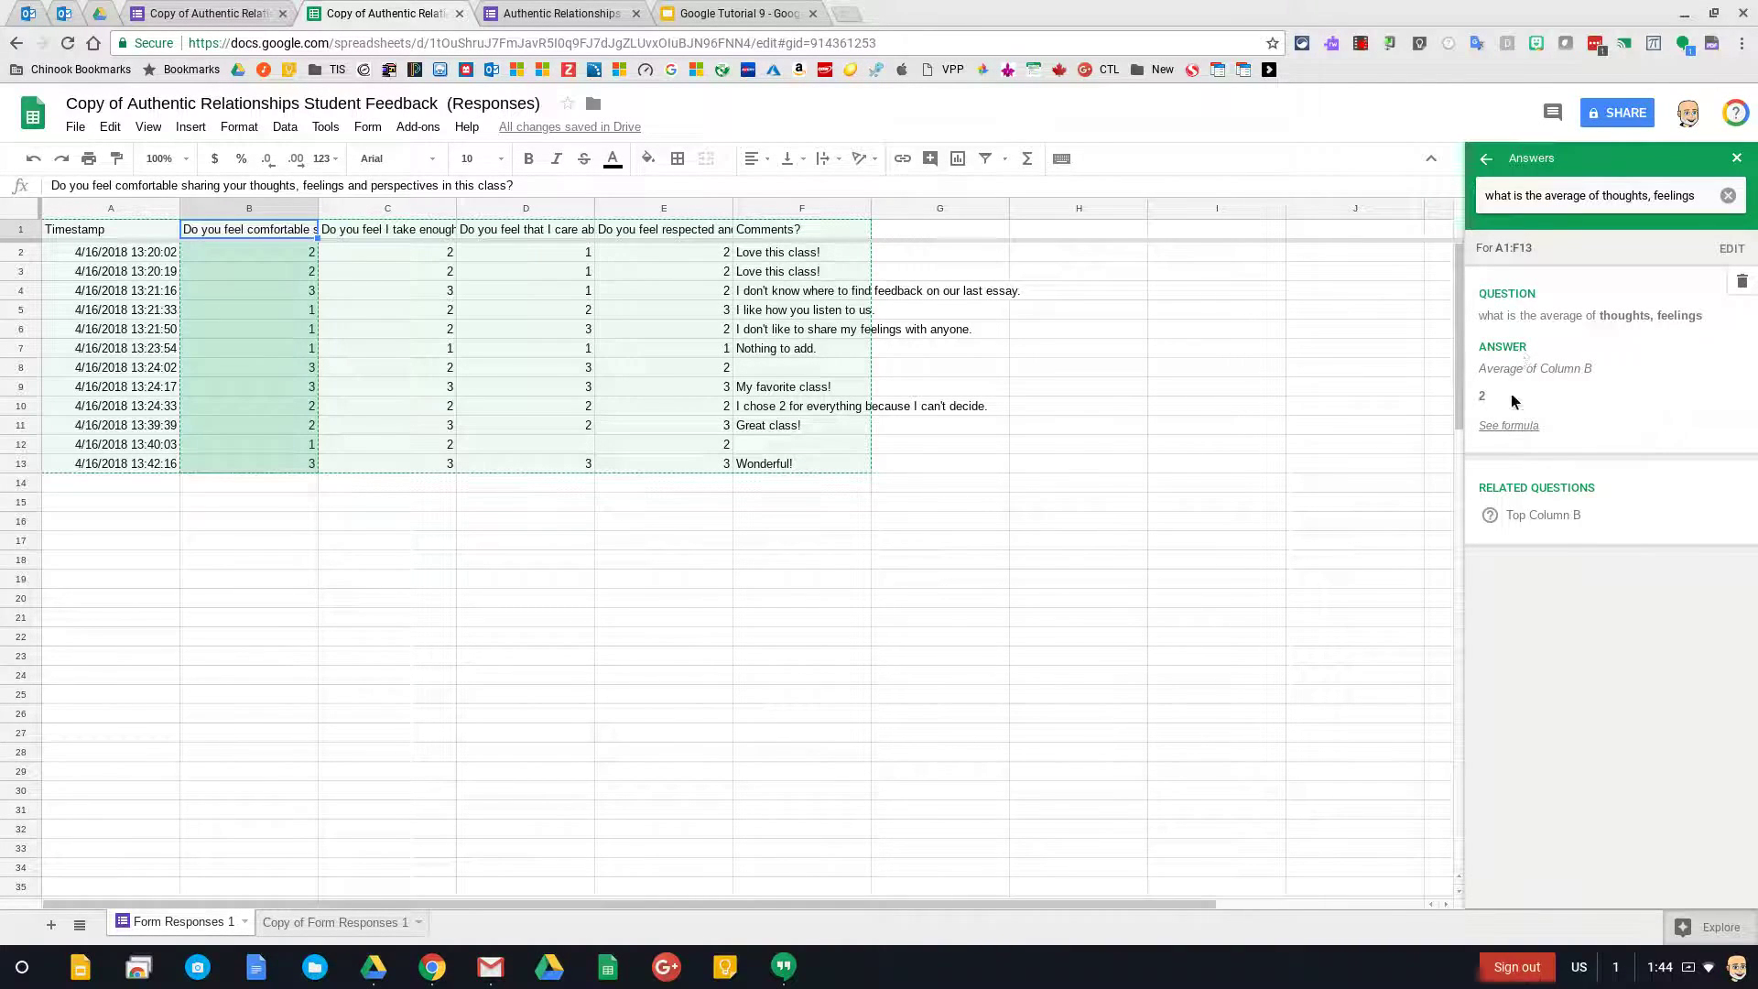
Insert the suggested formula =AVERAGE(B2:B13) into cell G22 and undo the insertion
left_click(1513, 428)
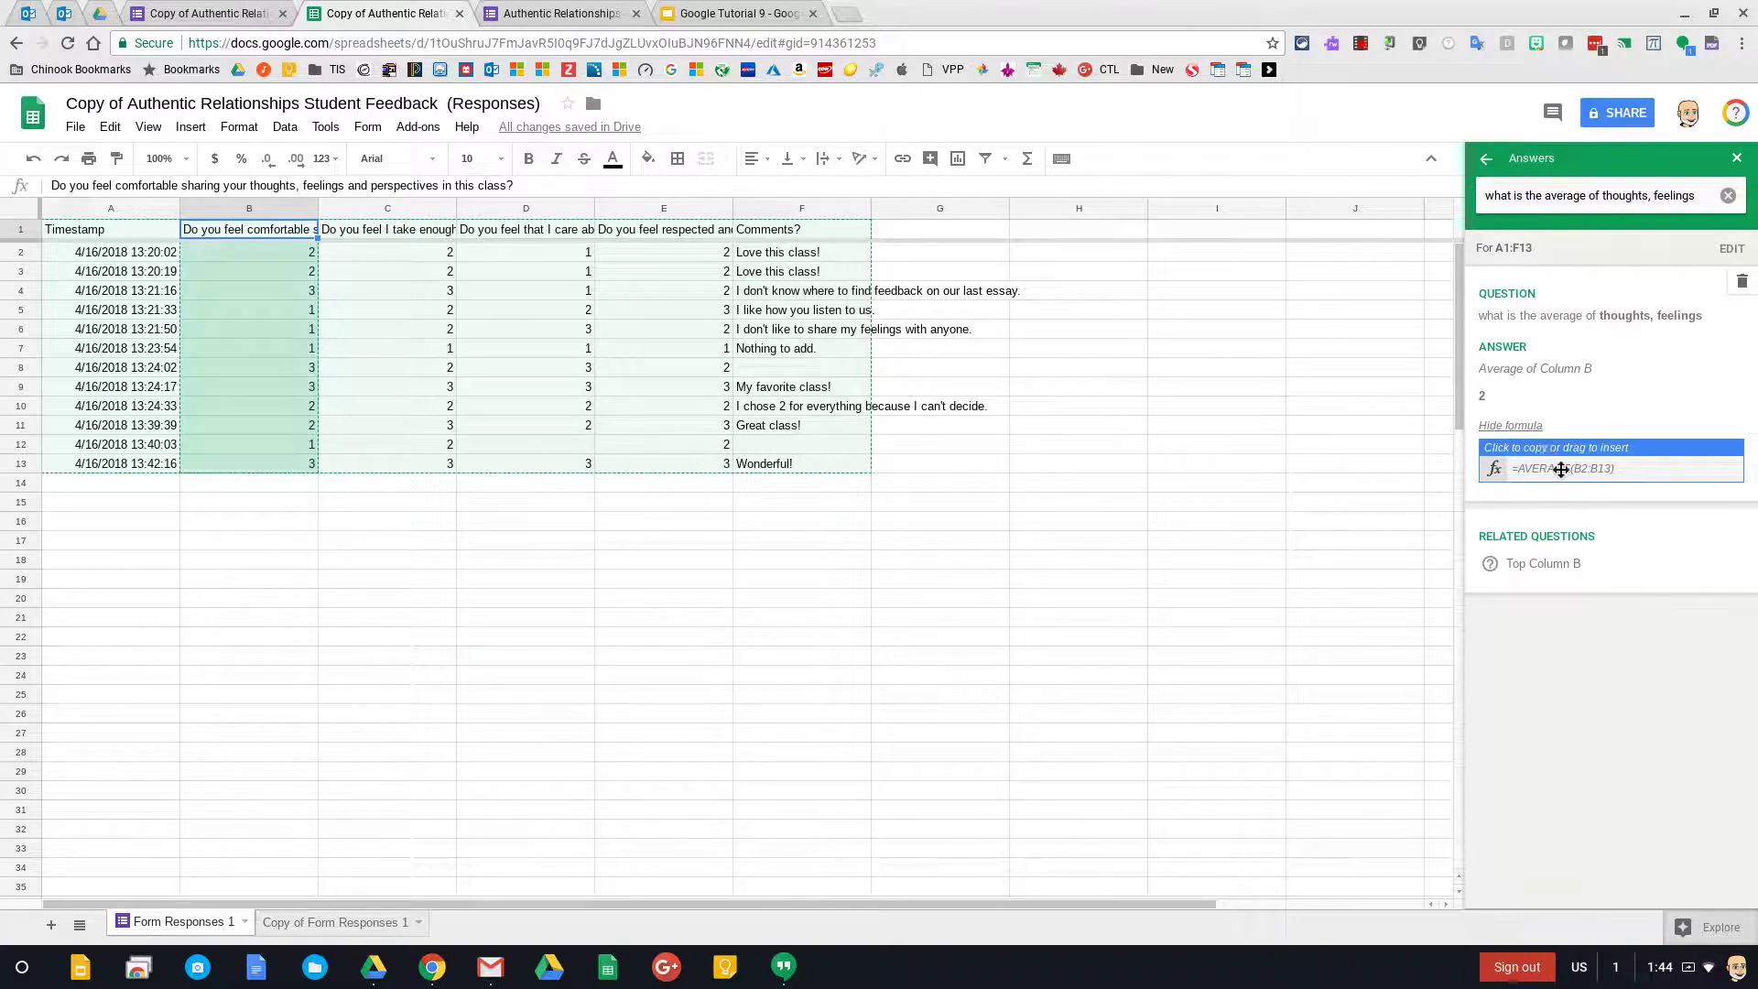
left_click_drag(1545, 447, 1060, 641)
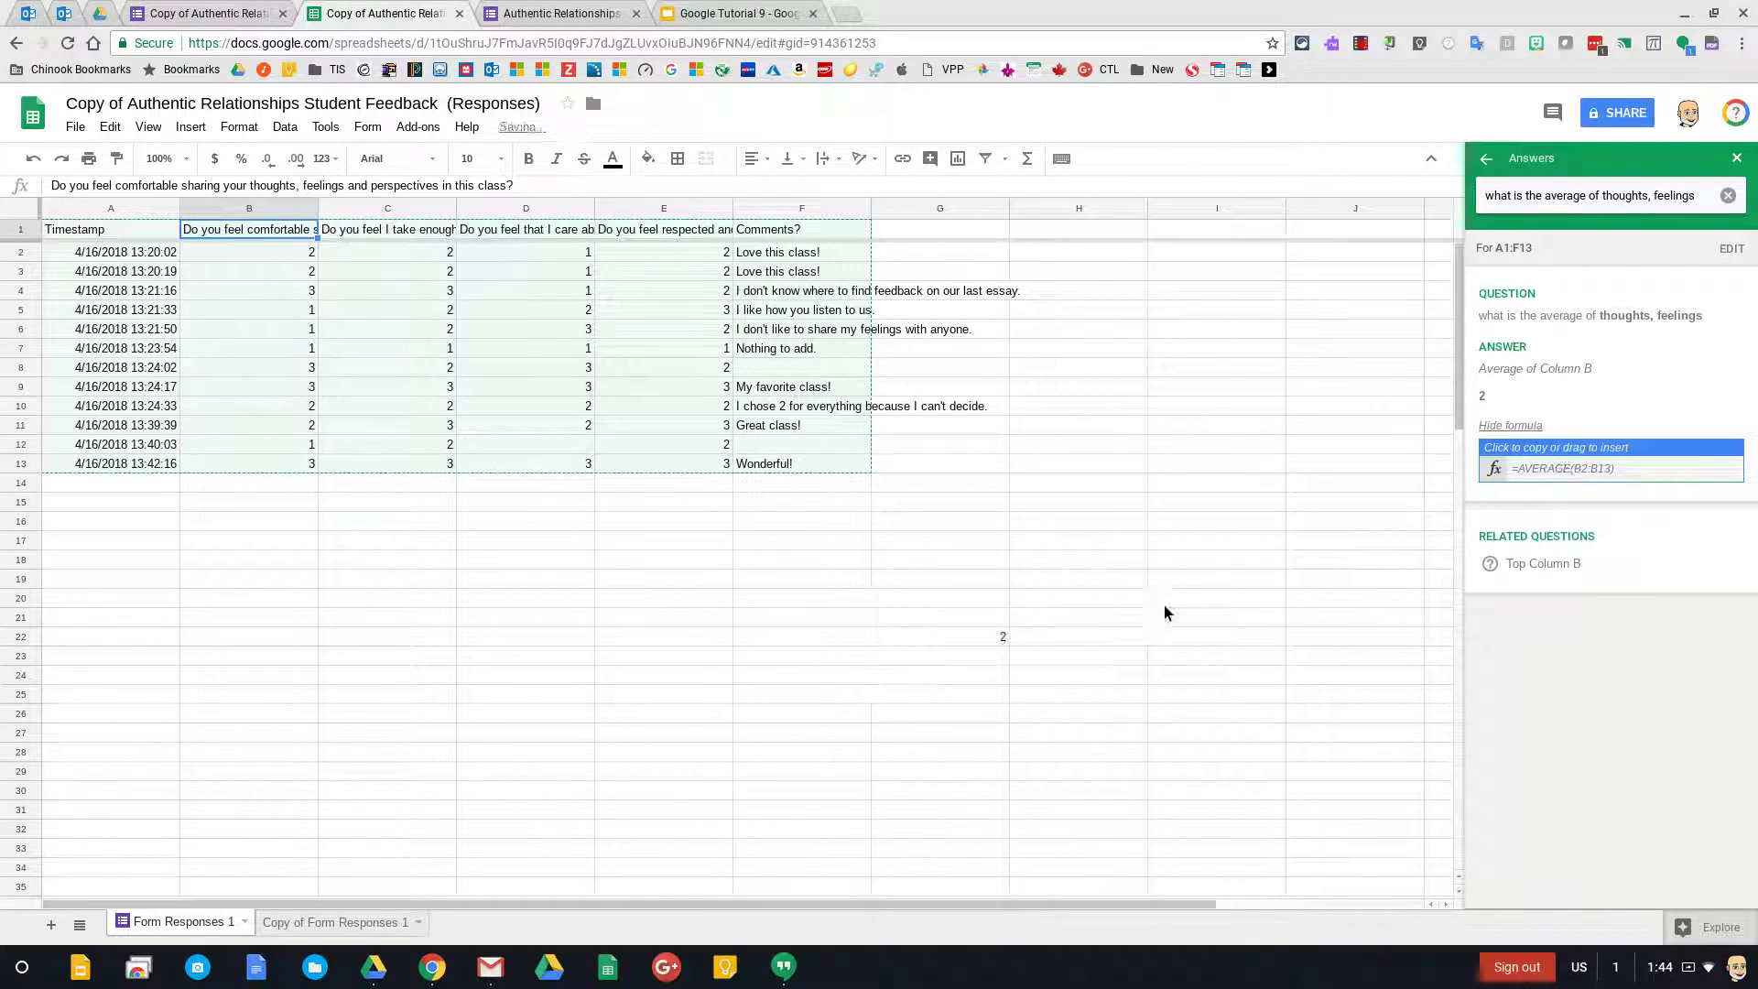
left_click(975, 634)
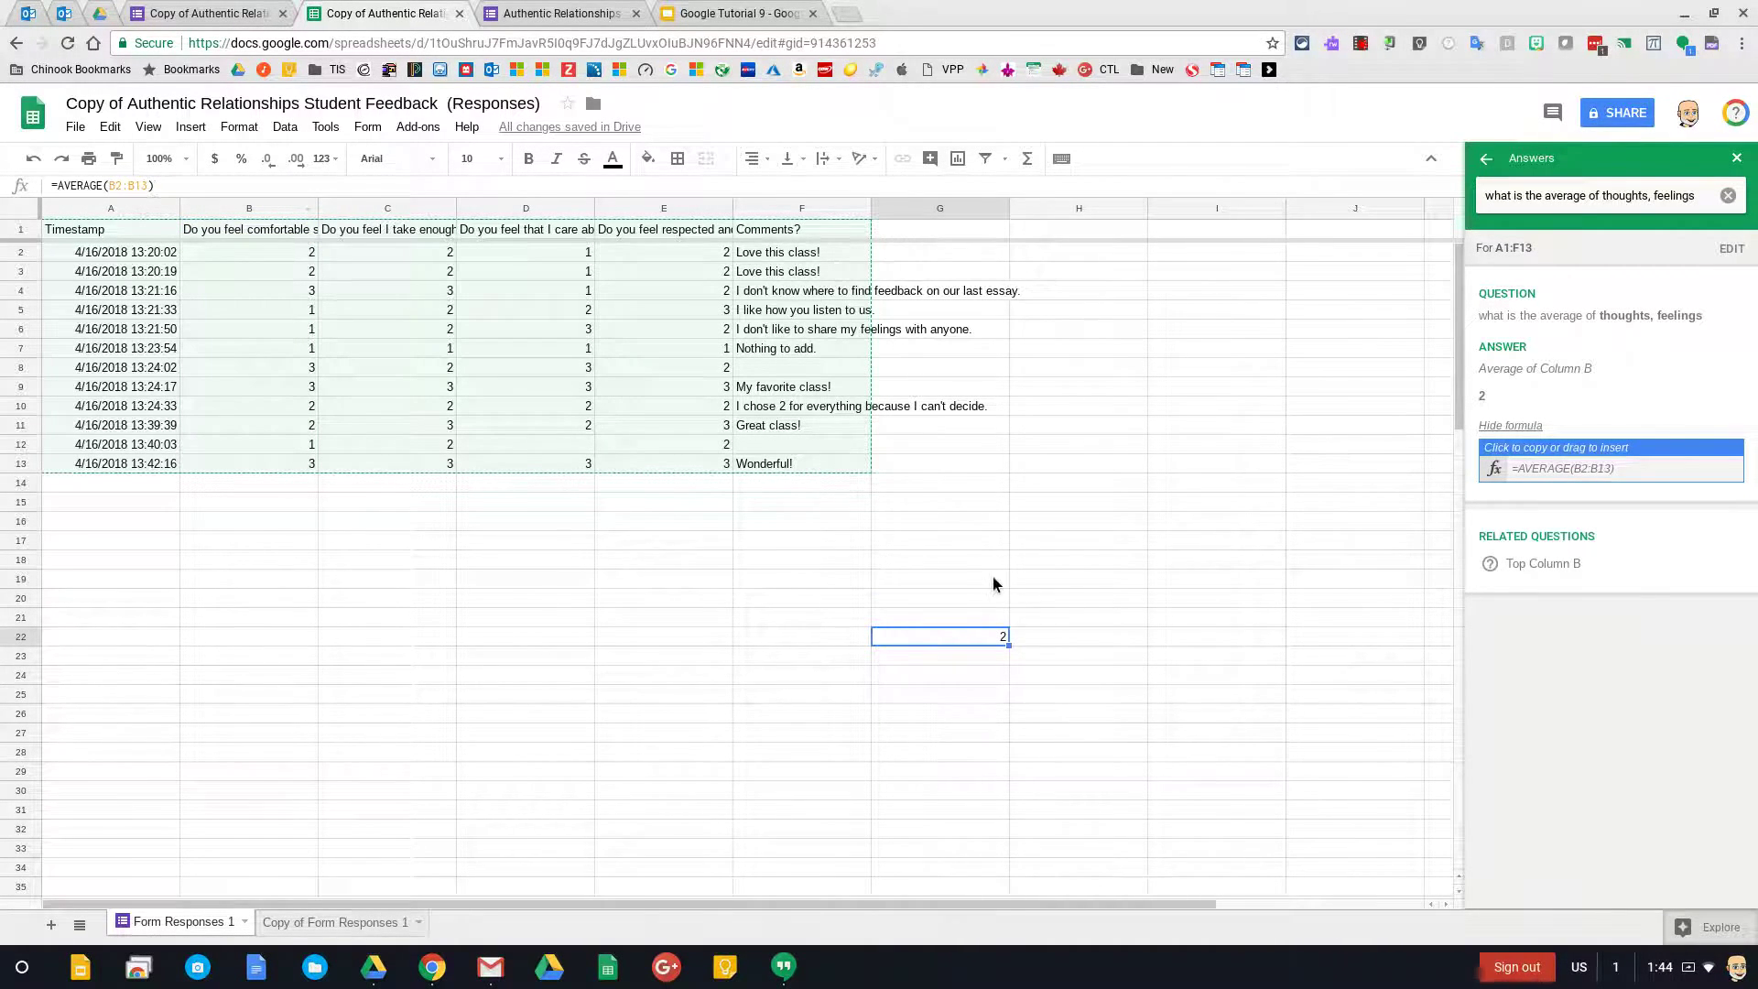
key("ctrl+z")
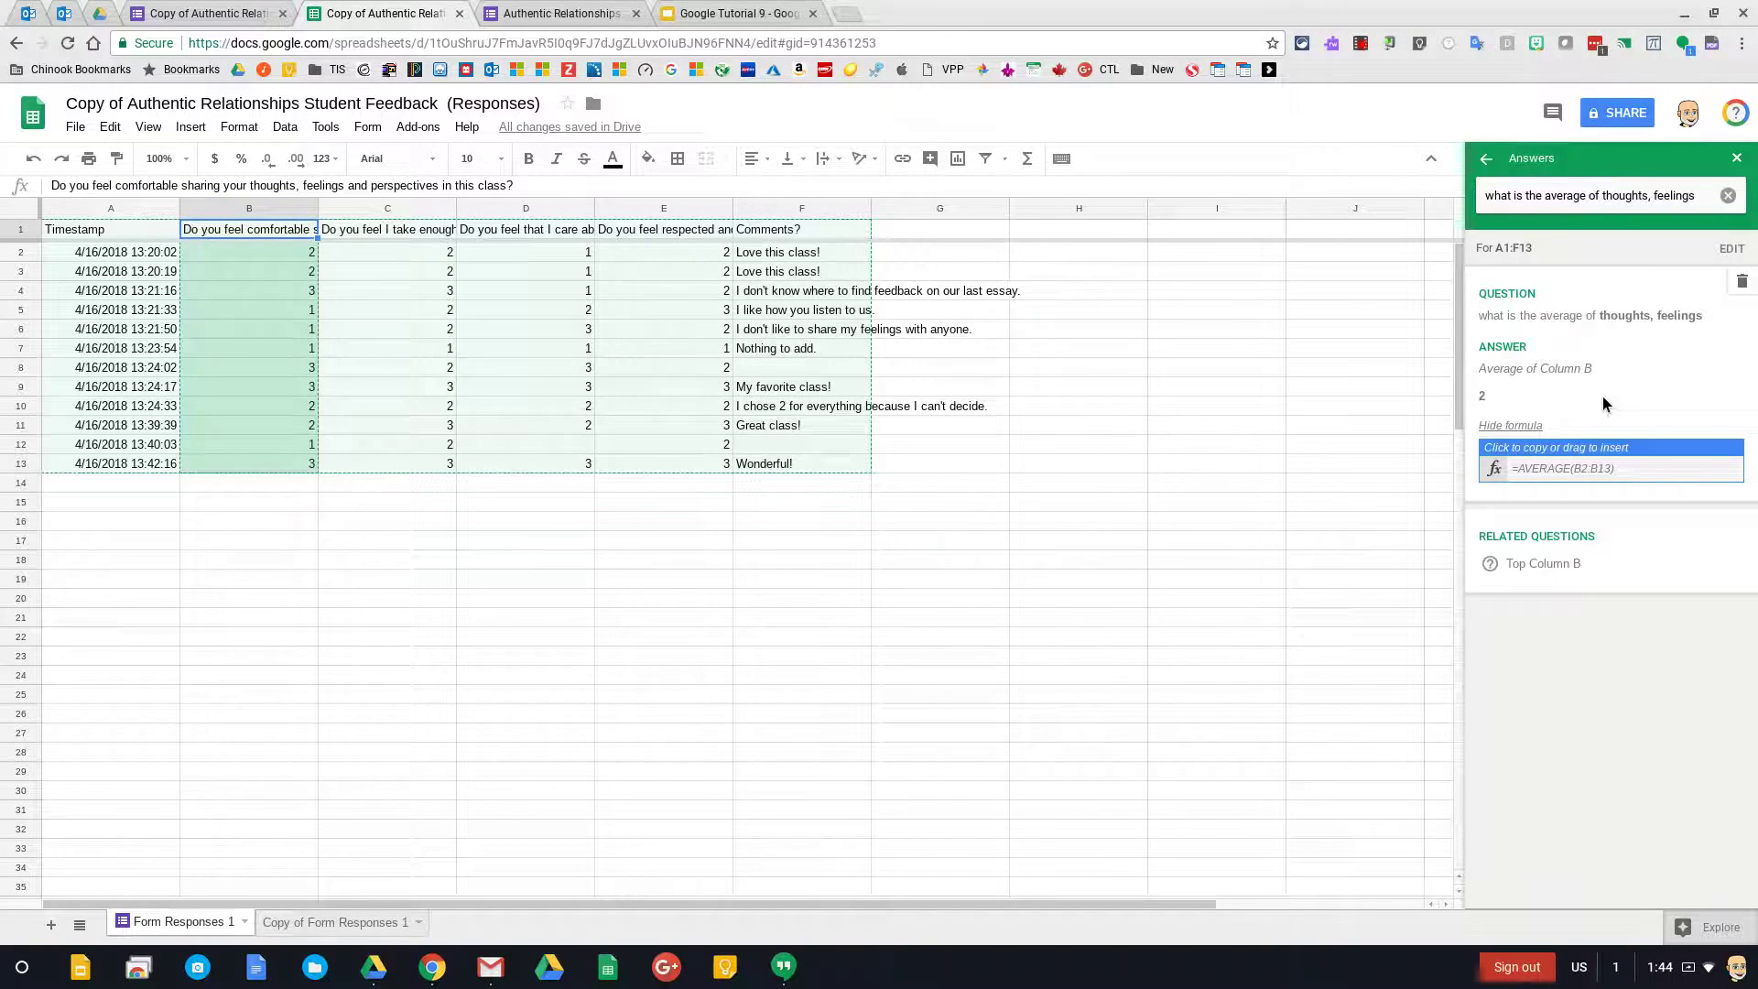
Use Explore to ask "how many students said thoughts, feelings" and reveal the formula behind the answer
left_click(1622, 195)
triple_click(1622, 195)
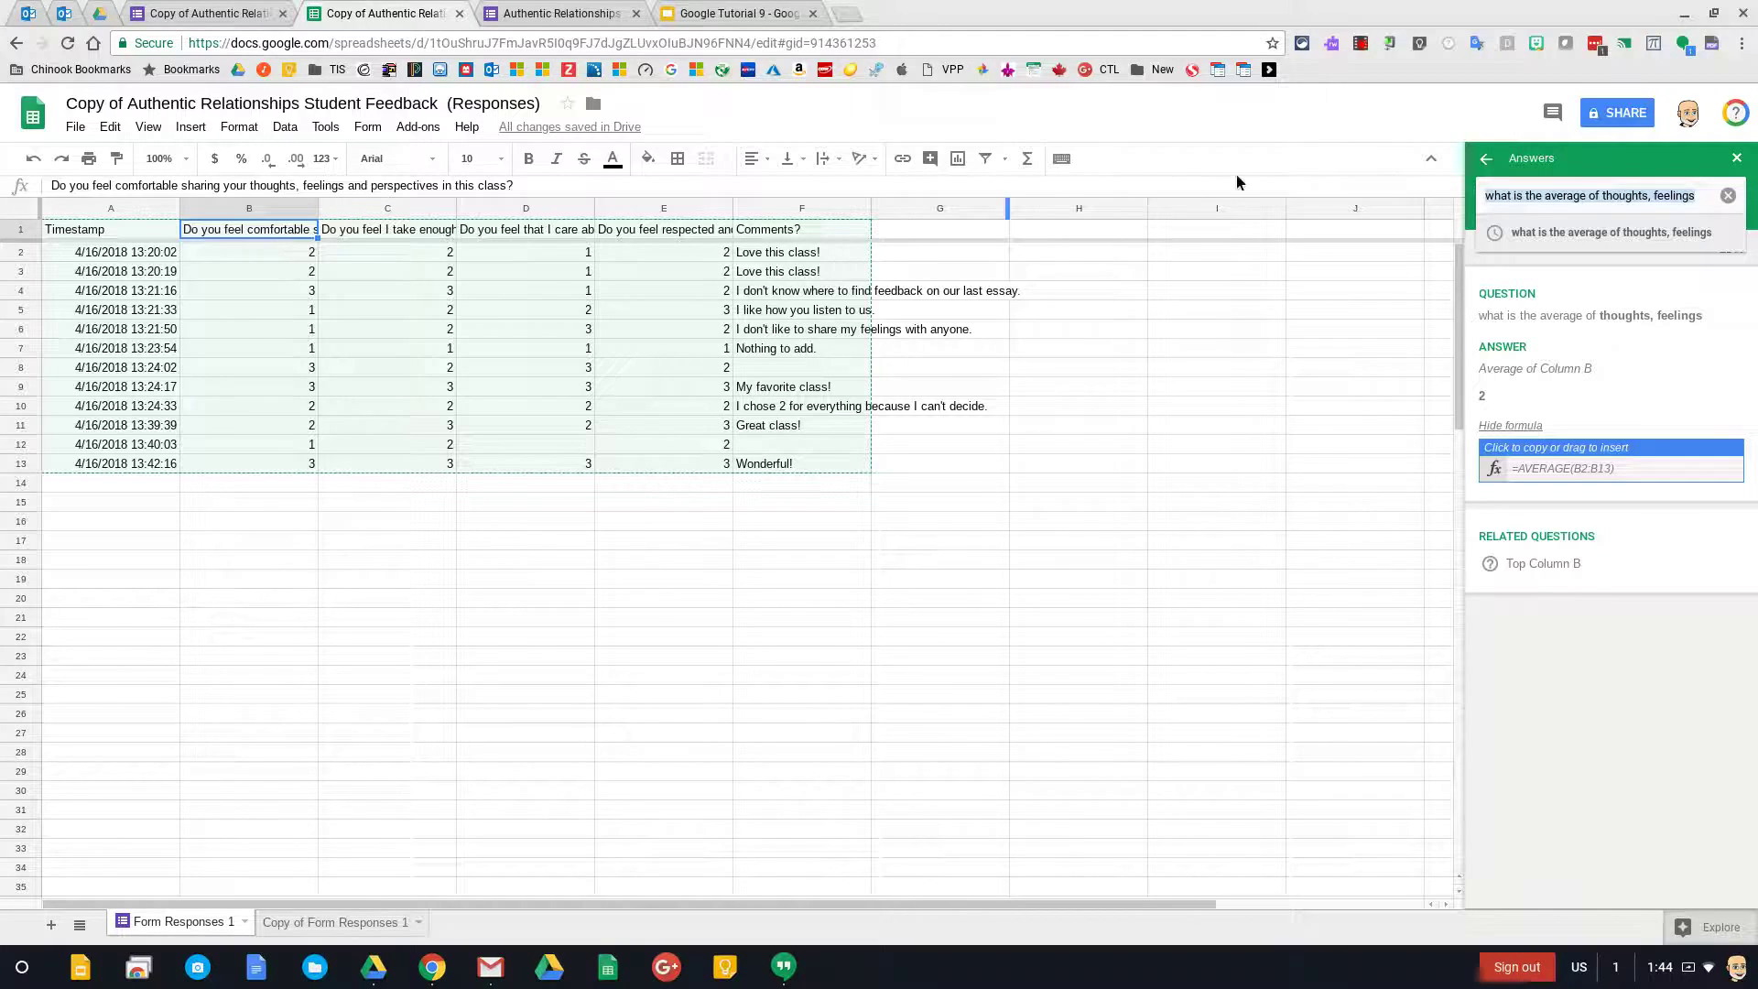
type("how man")
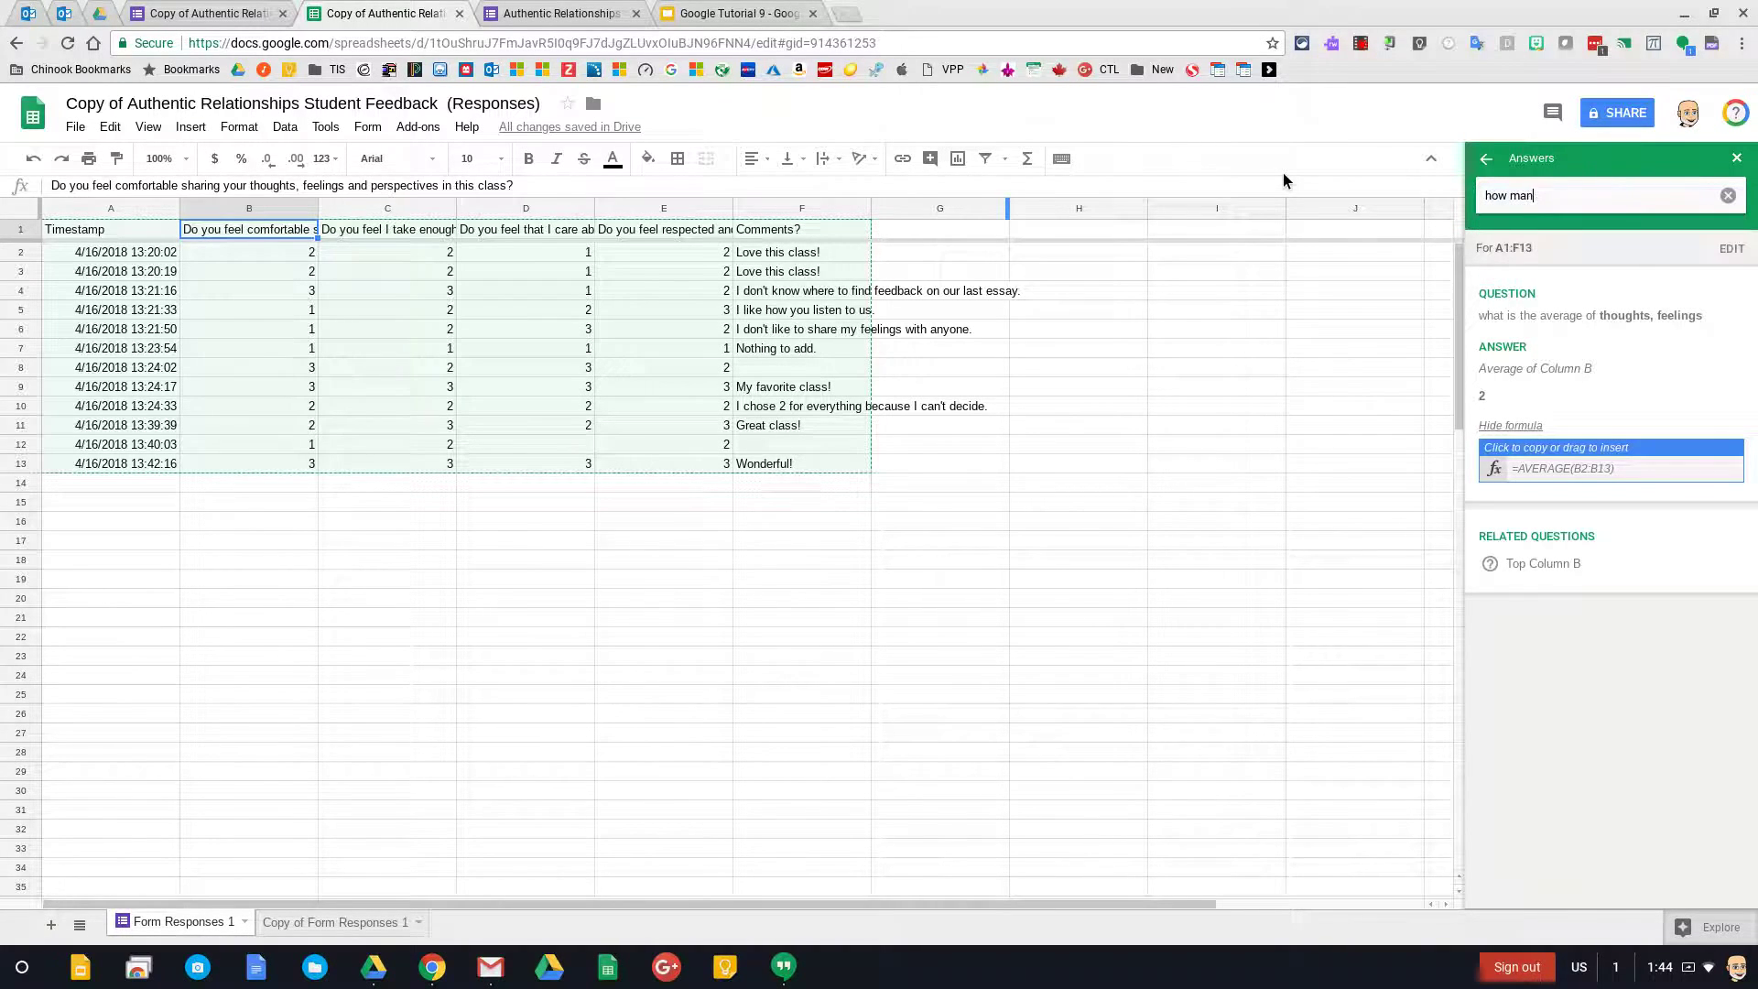
type("y students said thoughts, feelings")
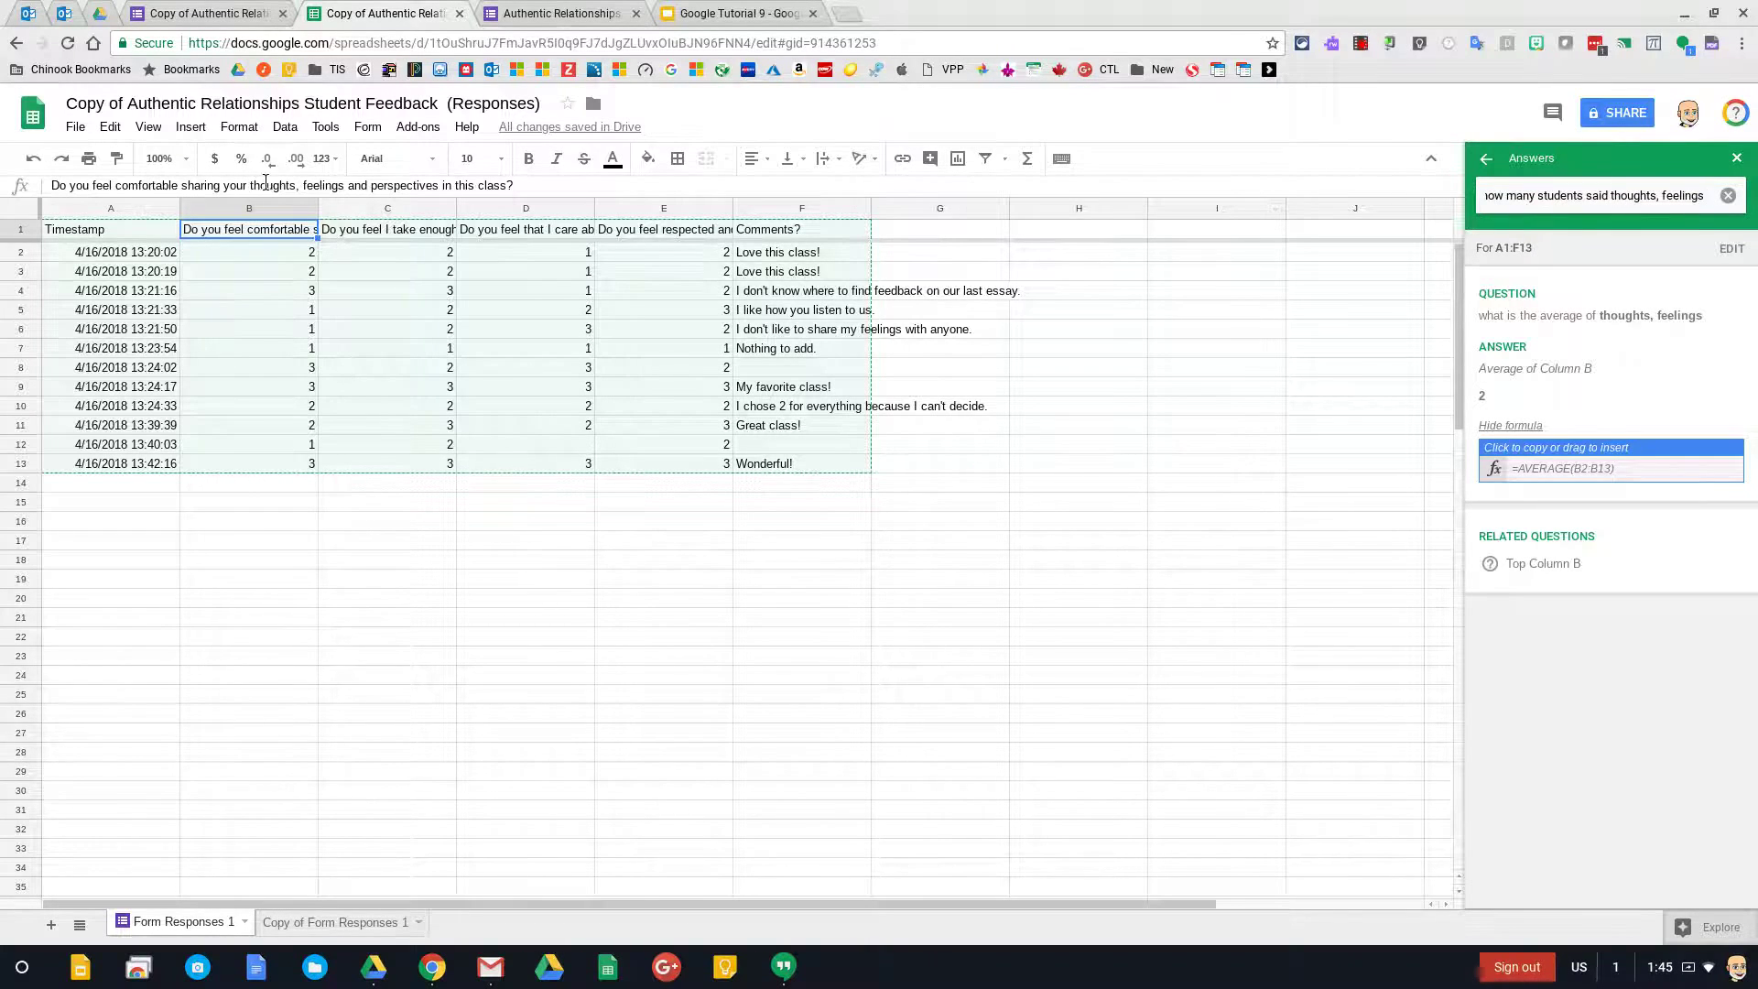
key("Return")
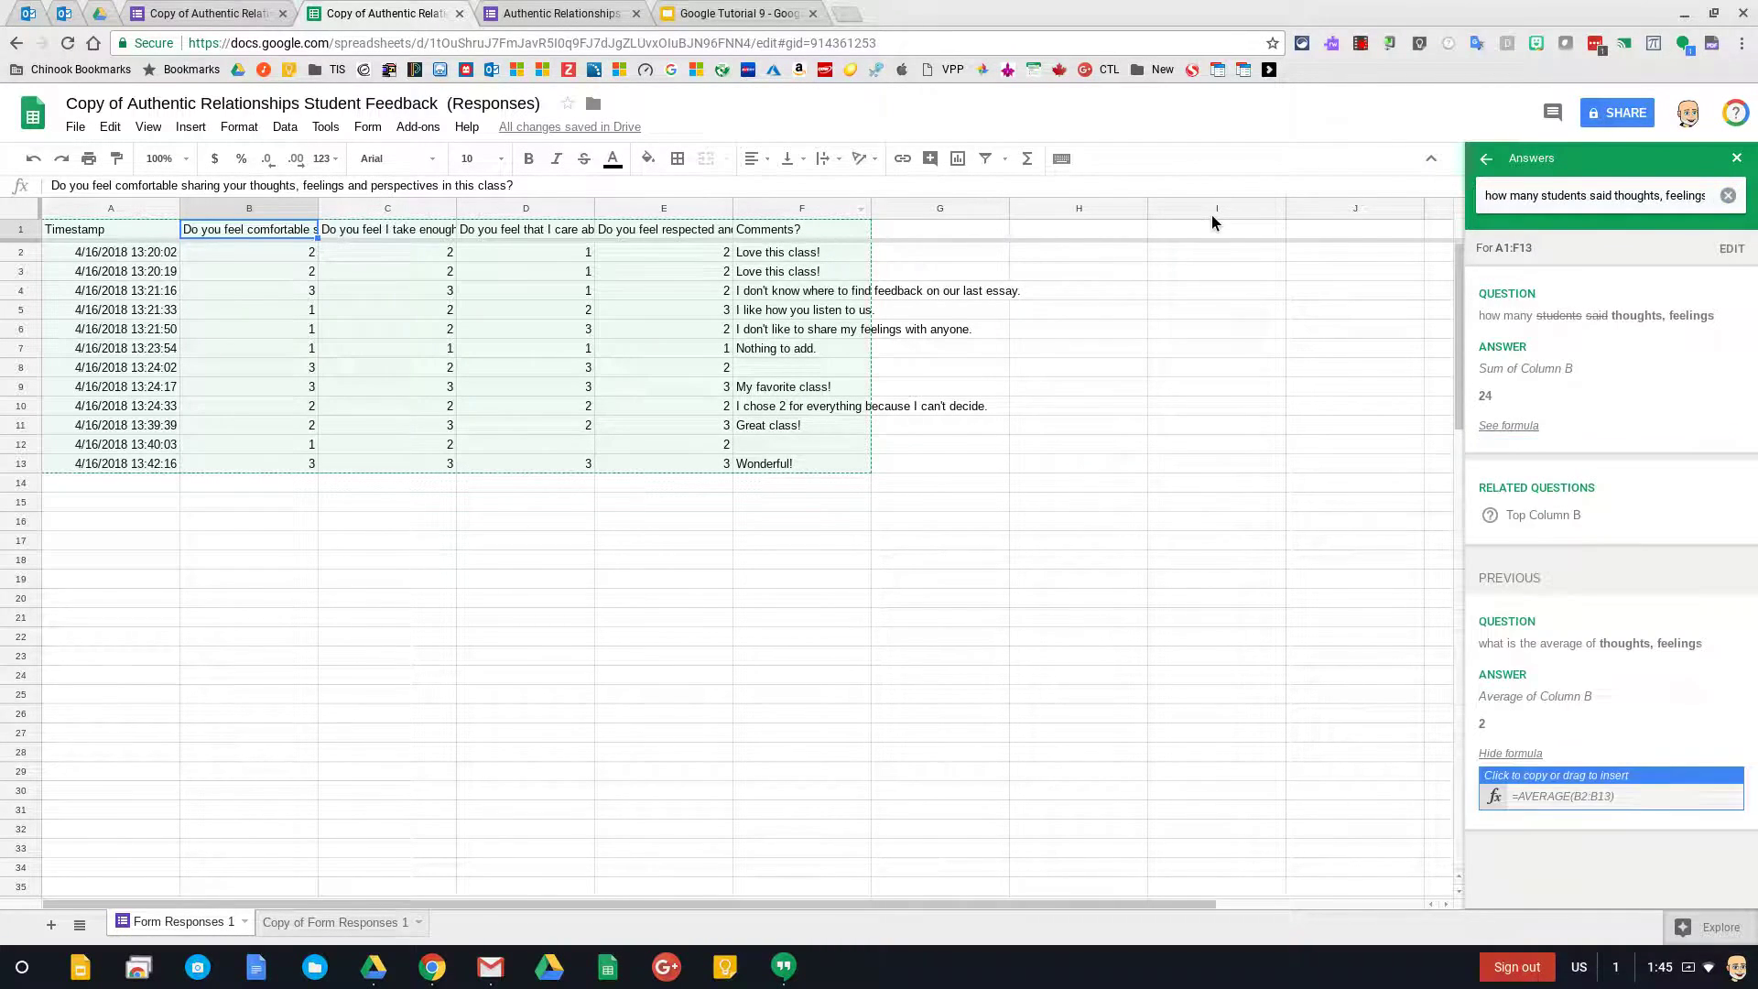
mouse_move(1534, 368)
mouse_move(1740, 363)
left_click(1522, 425)
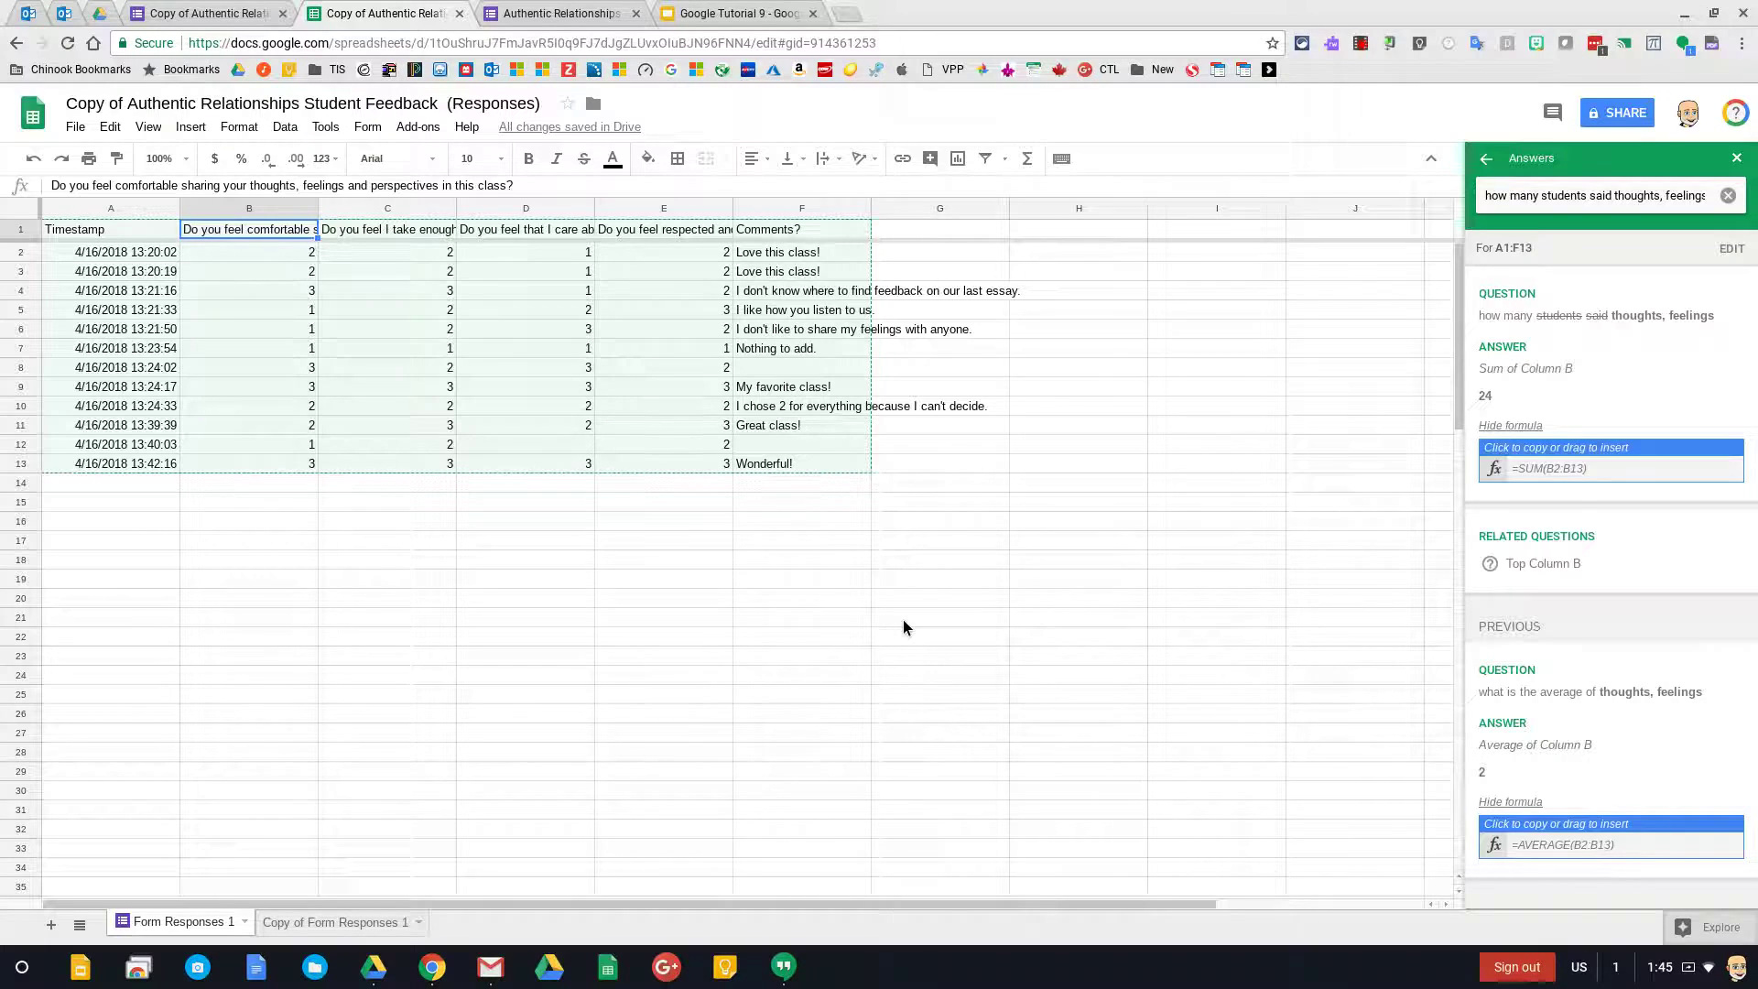
Ask Explore to "make a chart for do you feel that I care" and insert the suggested line chart below the response data
left_click(1724, 198)
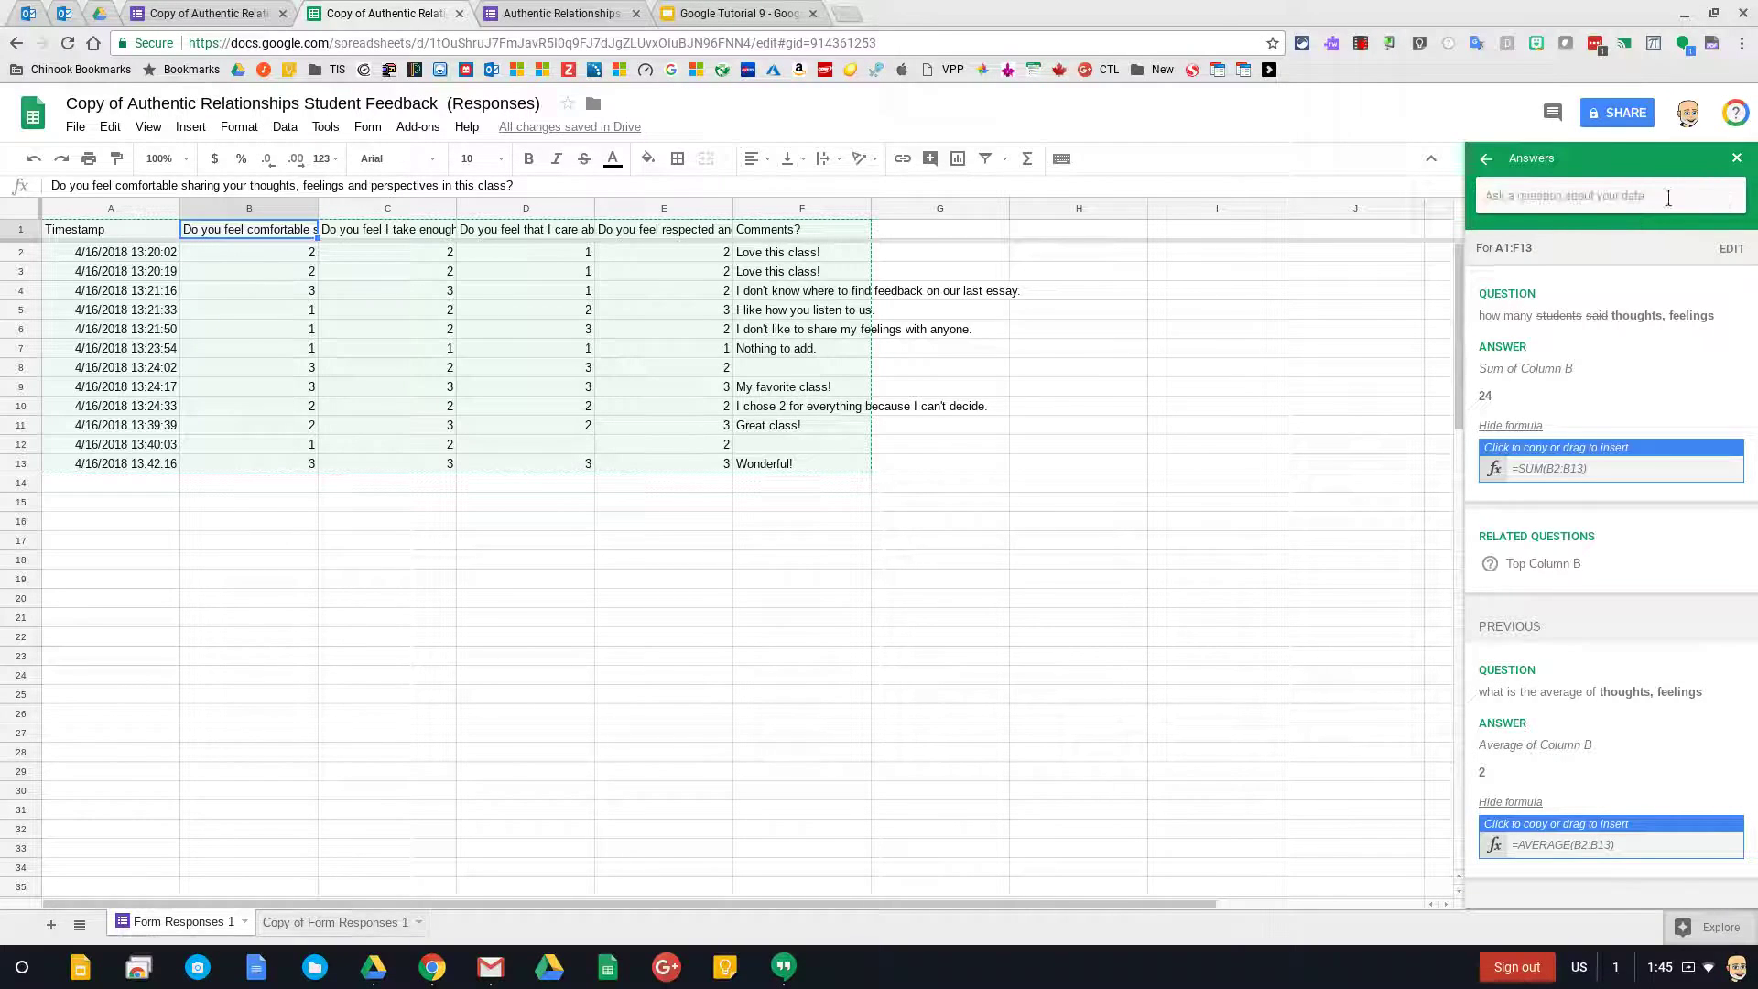
left_click(1551, 188)
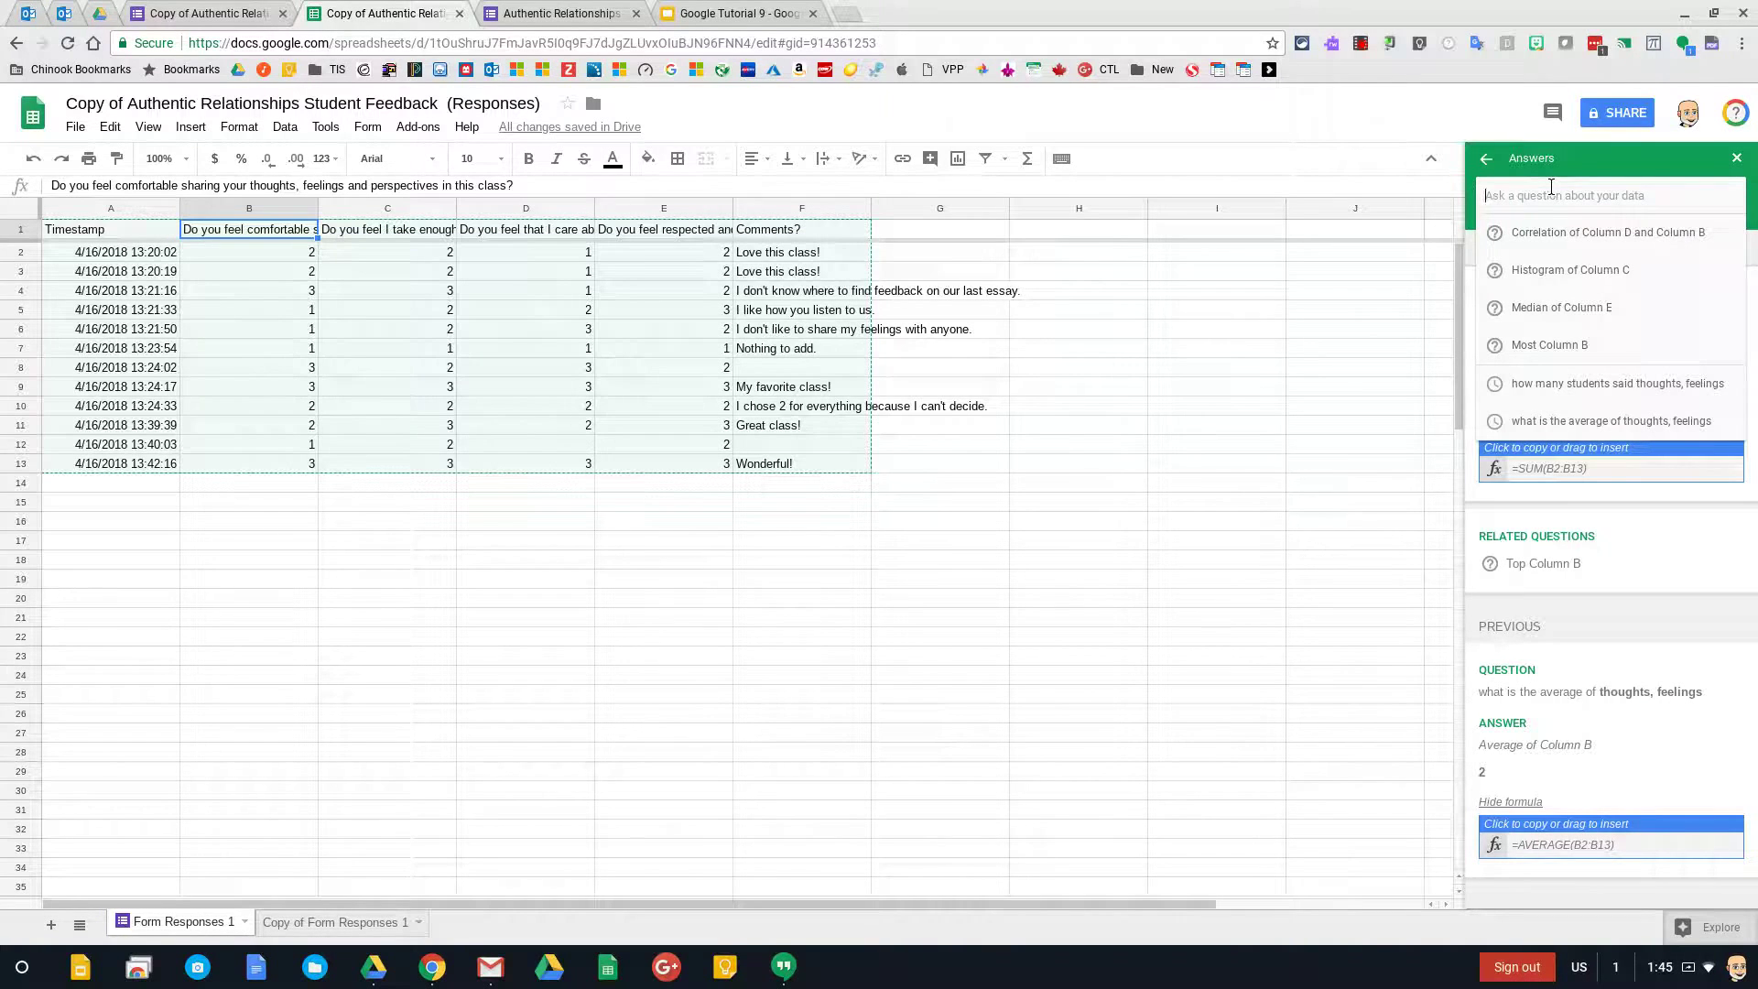
type("make a chart for")
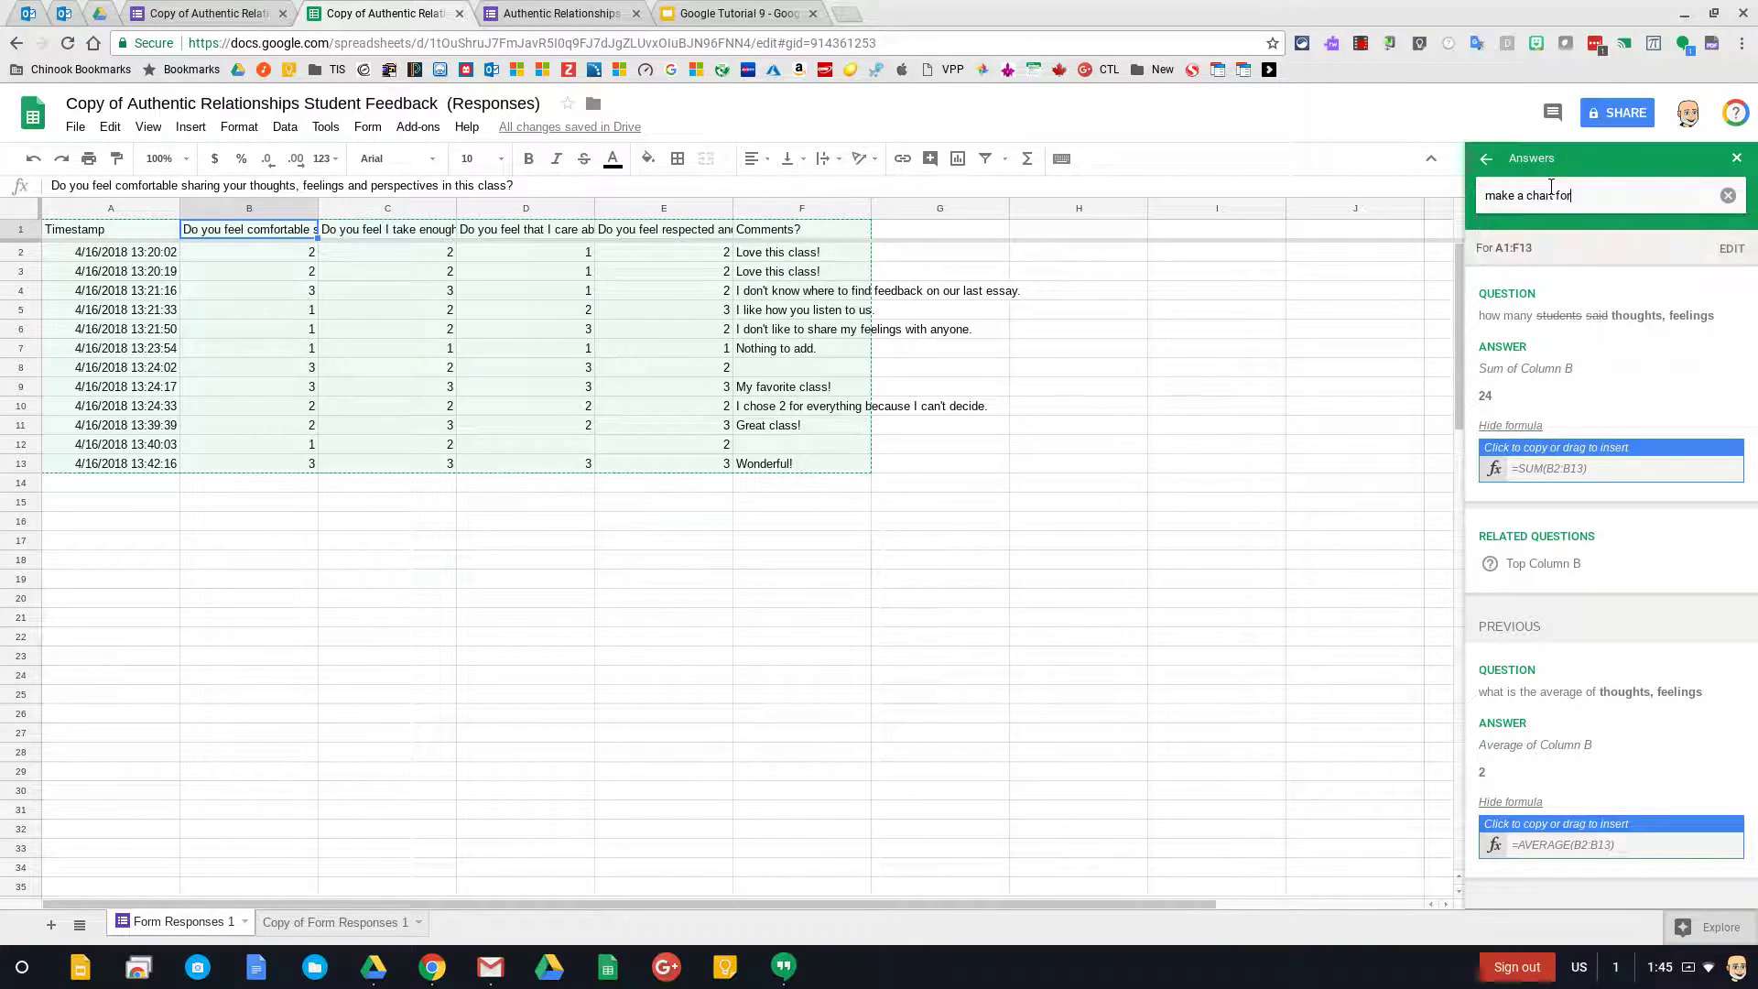
type(" do you fe")
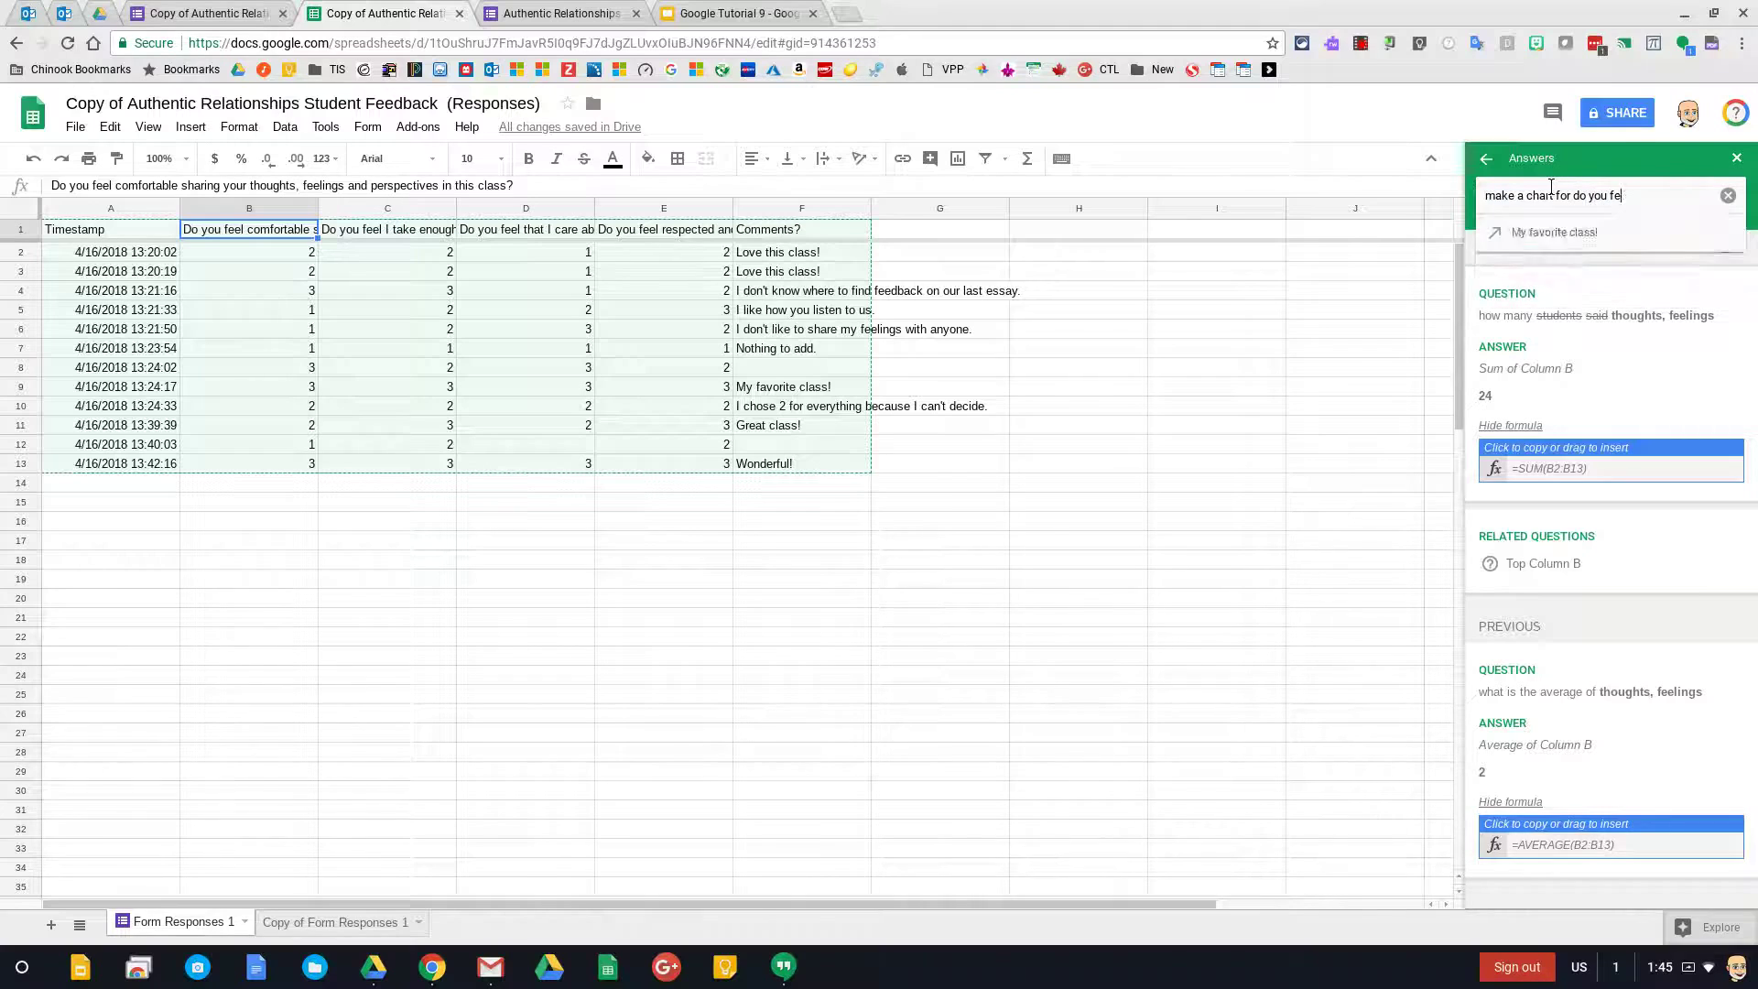
type("el that I care")
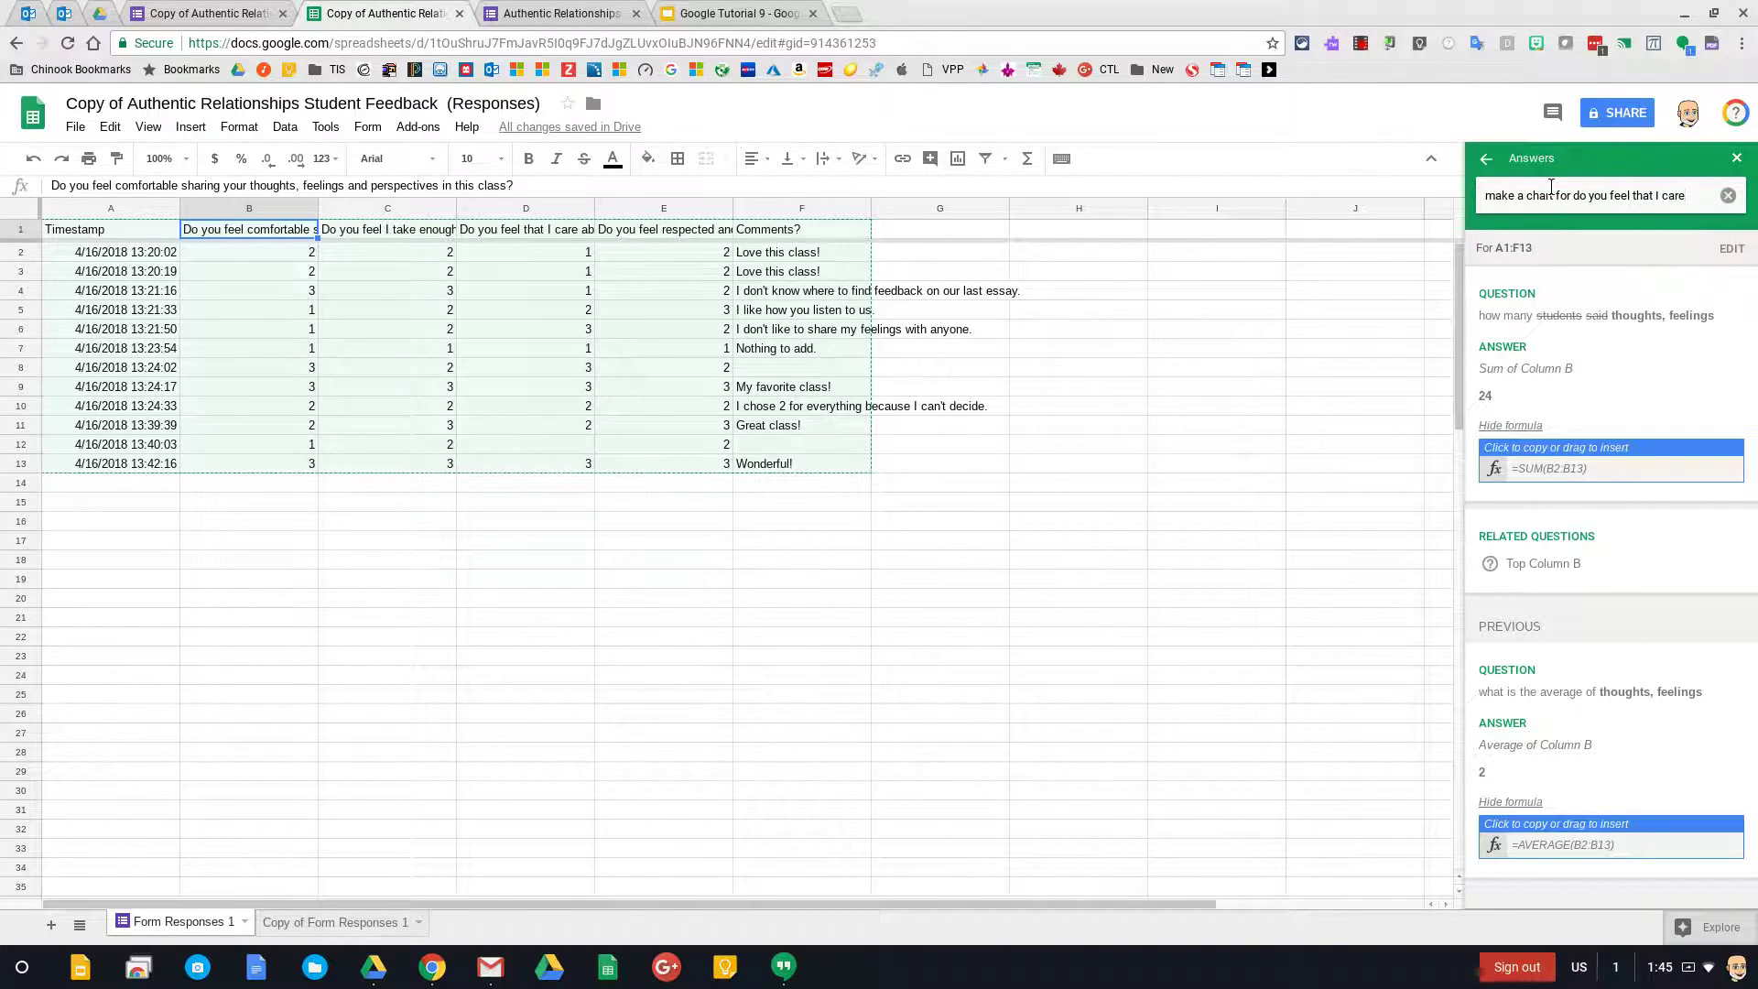
key("Return")
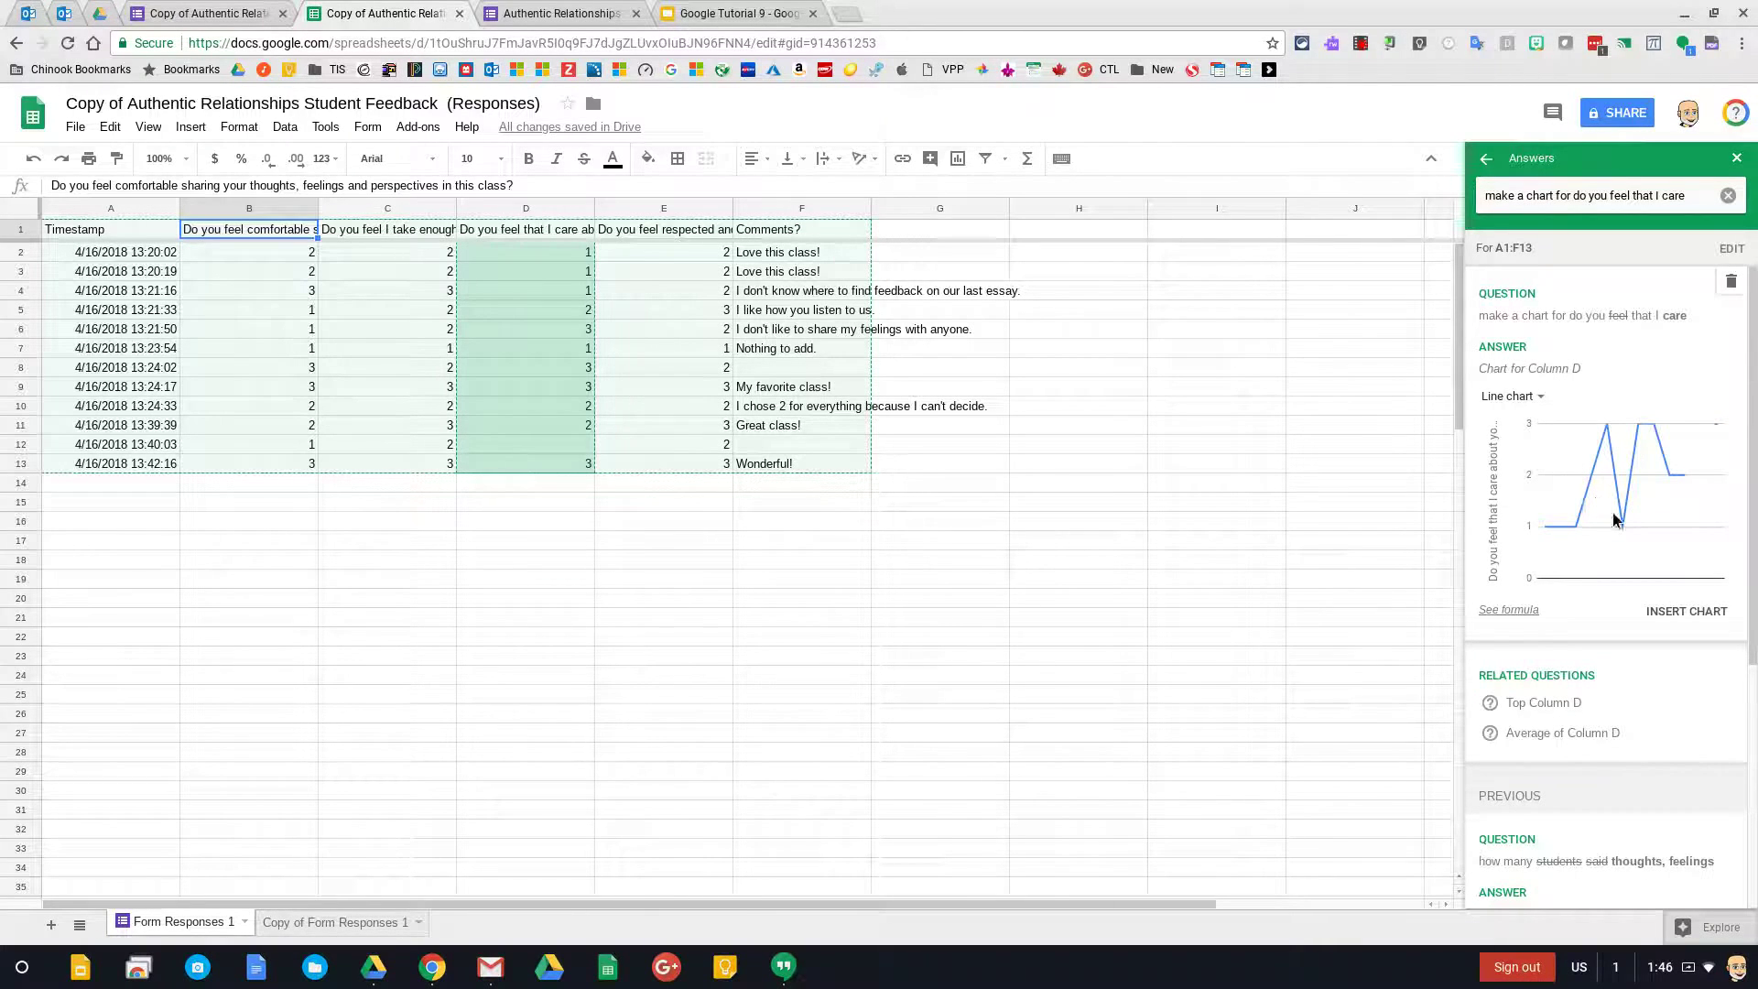
left_click(1685, 611)
left_click_drag(388, 291, 730, 552)
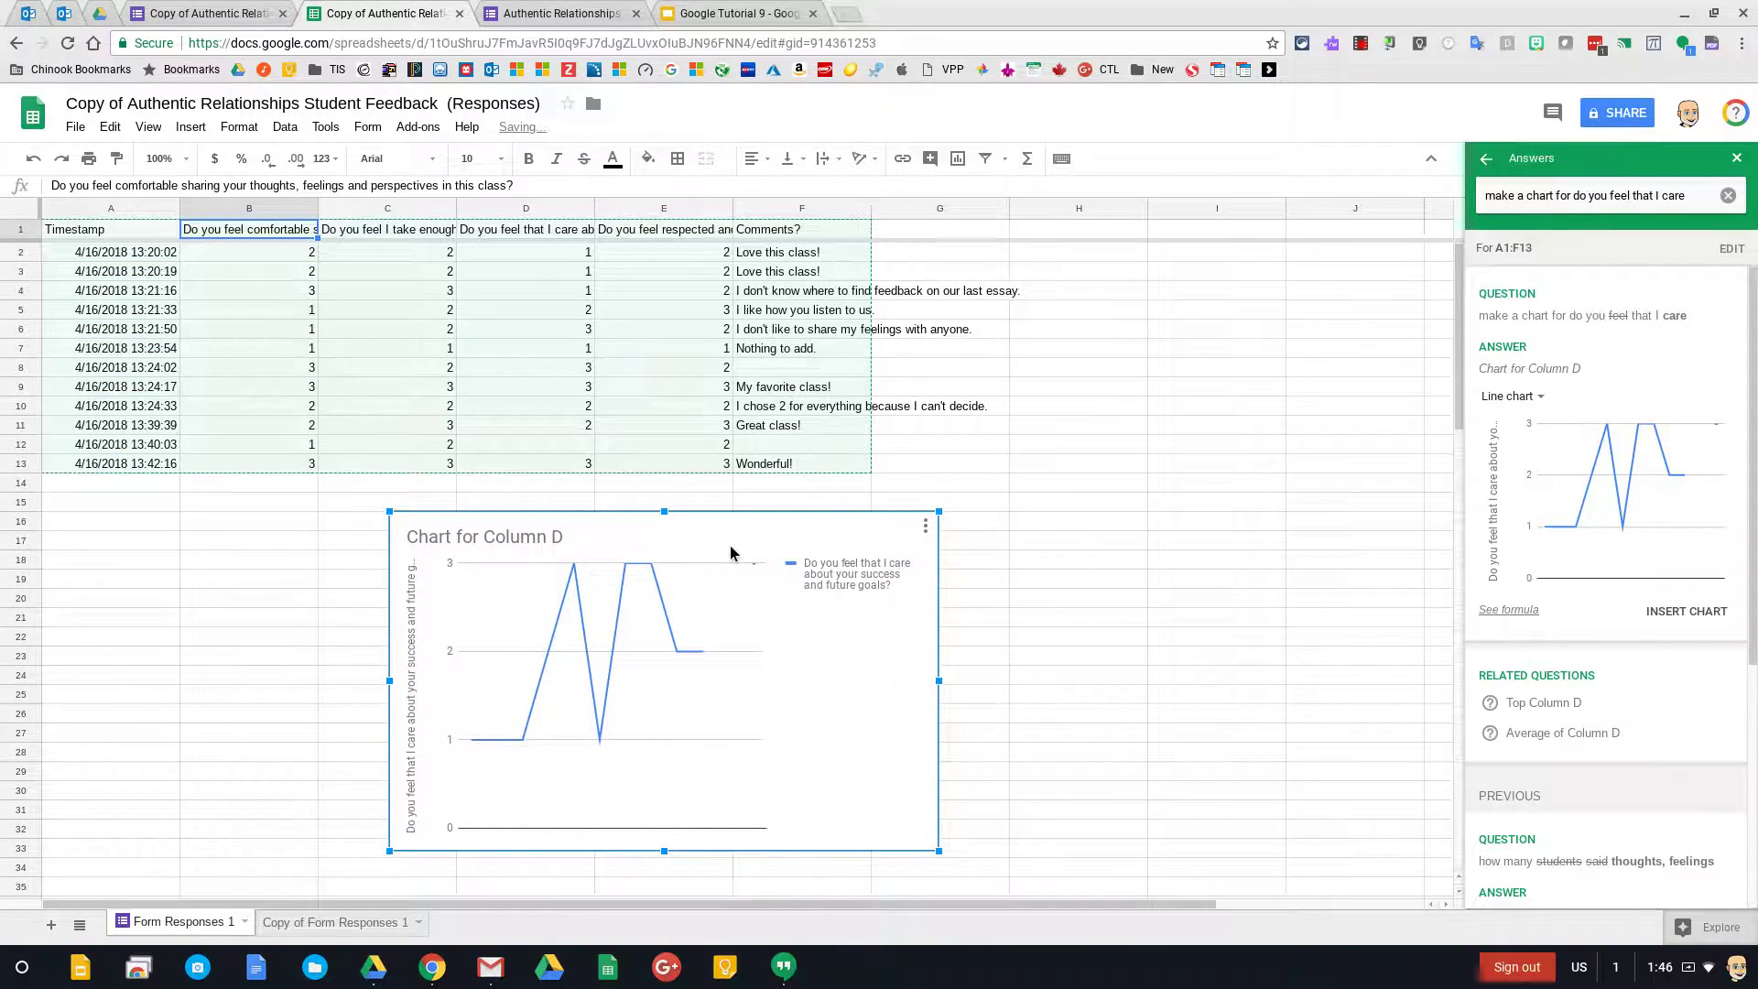
Change the inserted Column D chart to a column chart, and delete the chart from the sheet
left_click(925, 528)
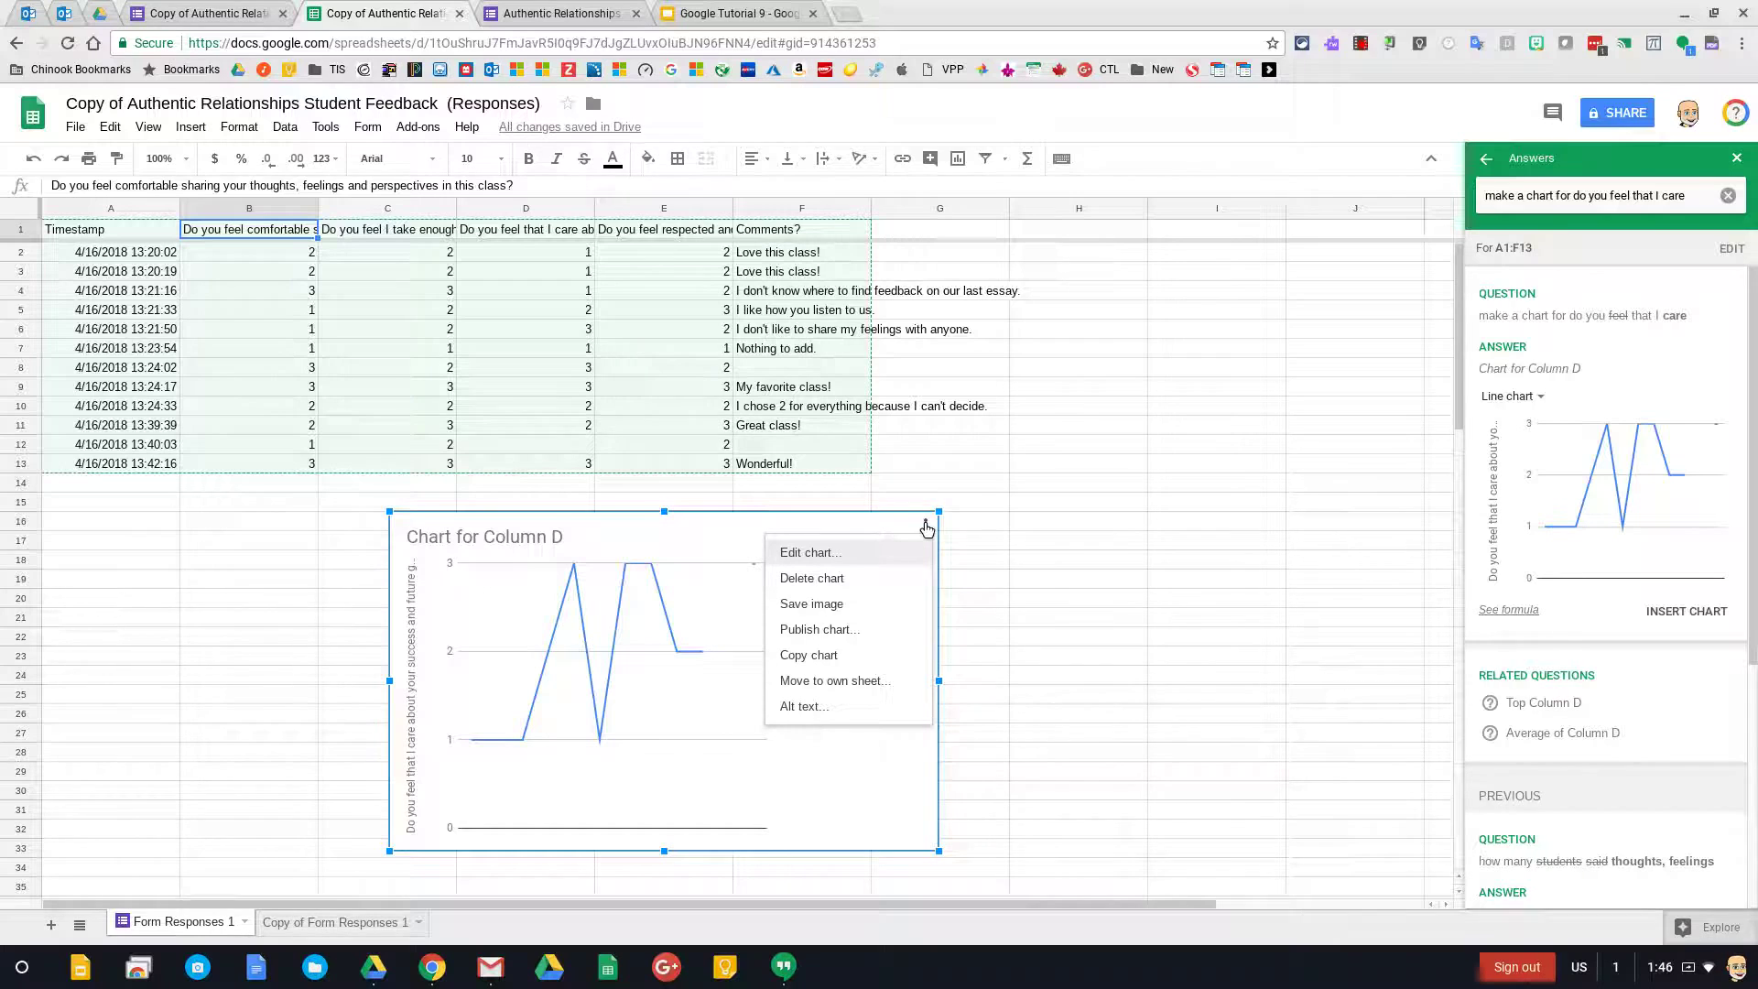
left_click(832, 553)
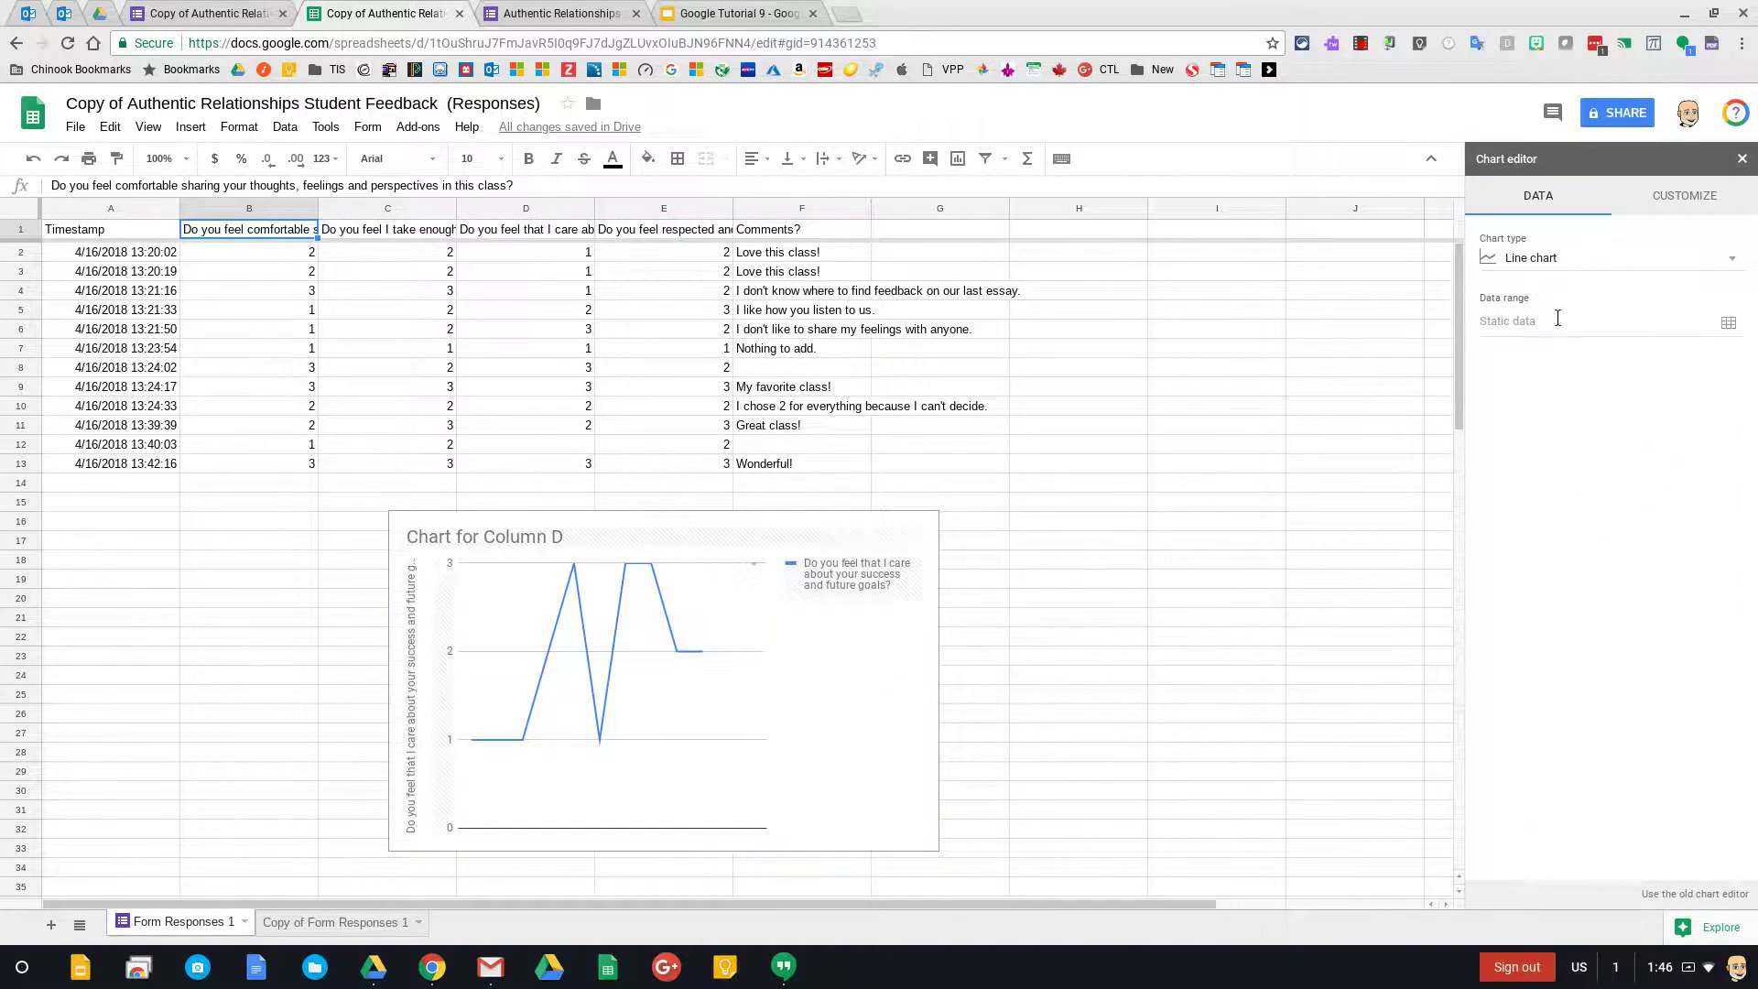
left_click(1736, 270)
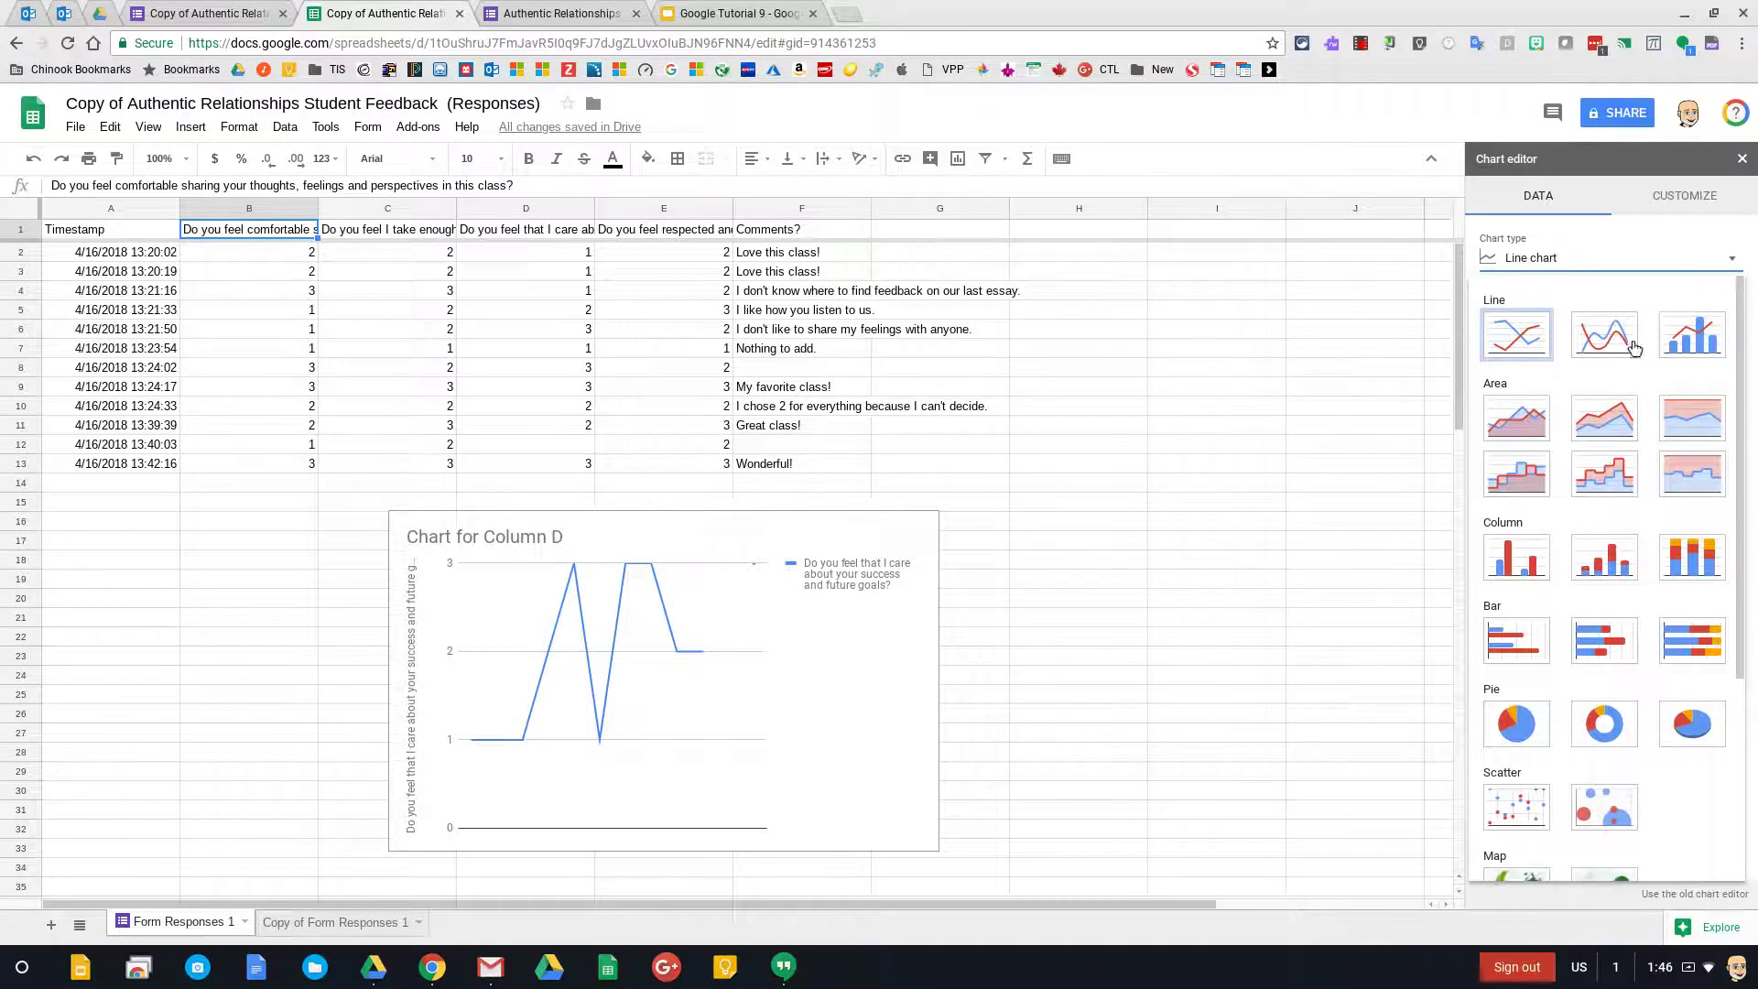
left_click(1516, 558)
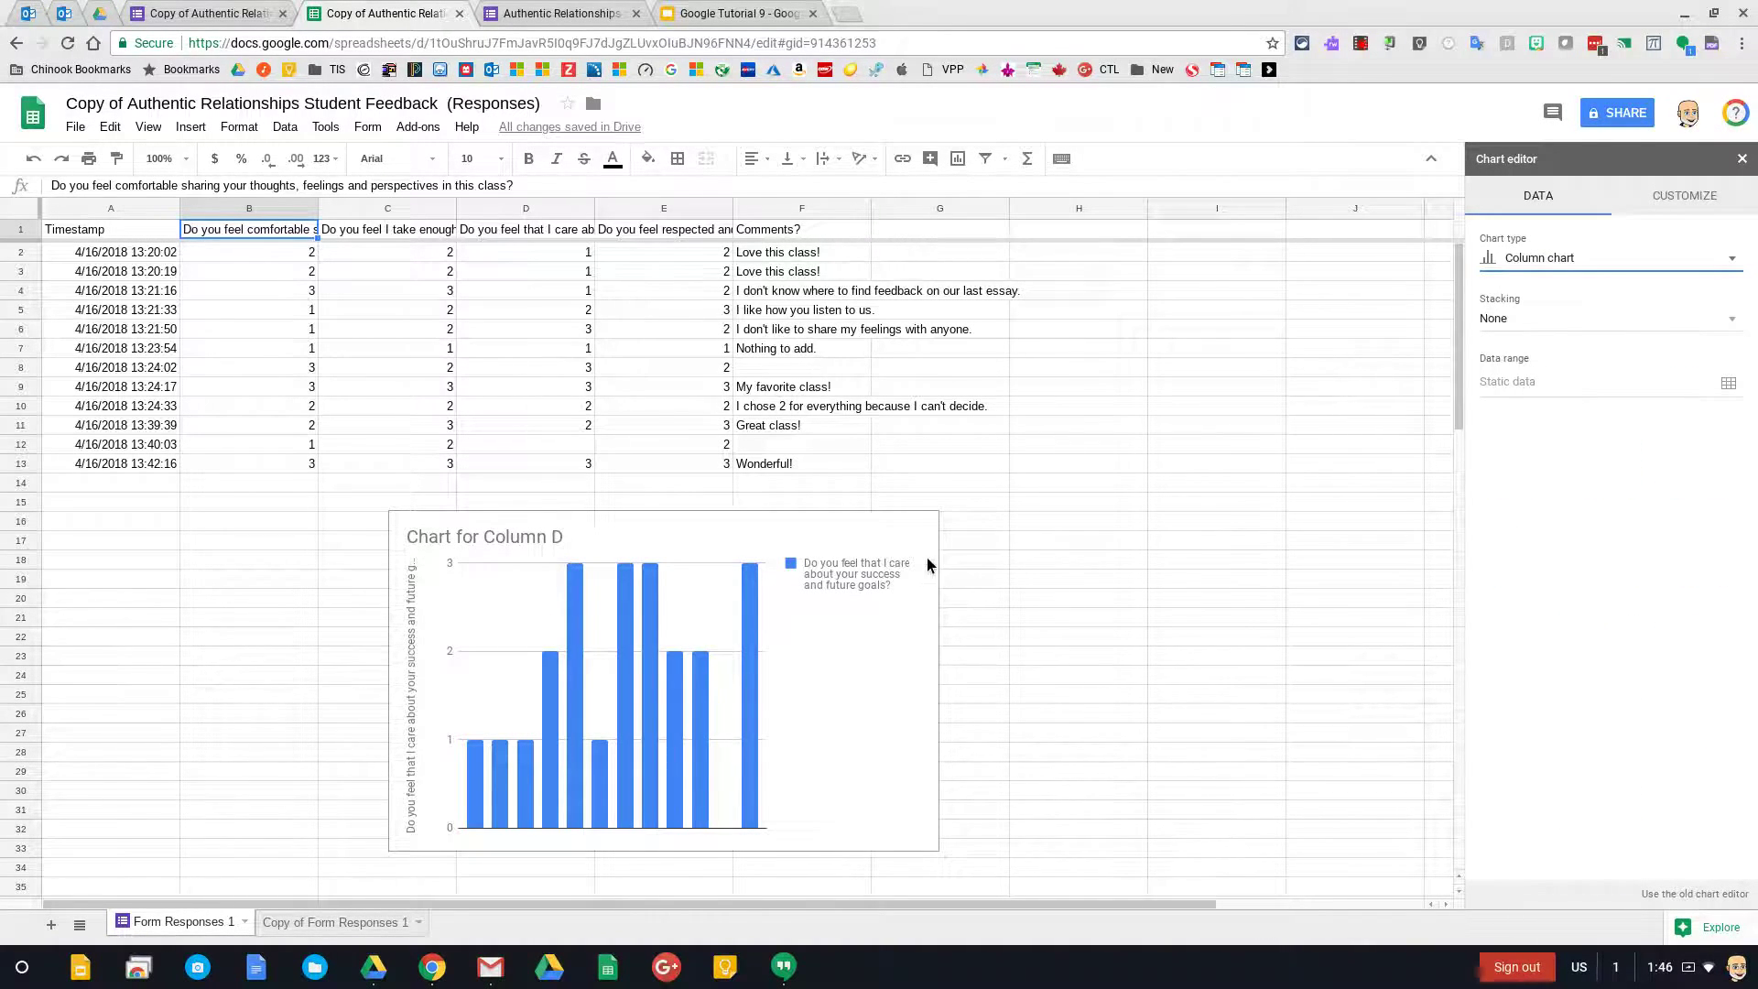
left_click(876, 638)
key("Delete")
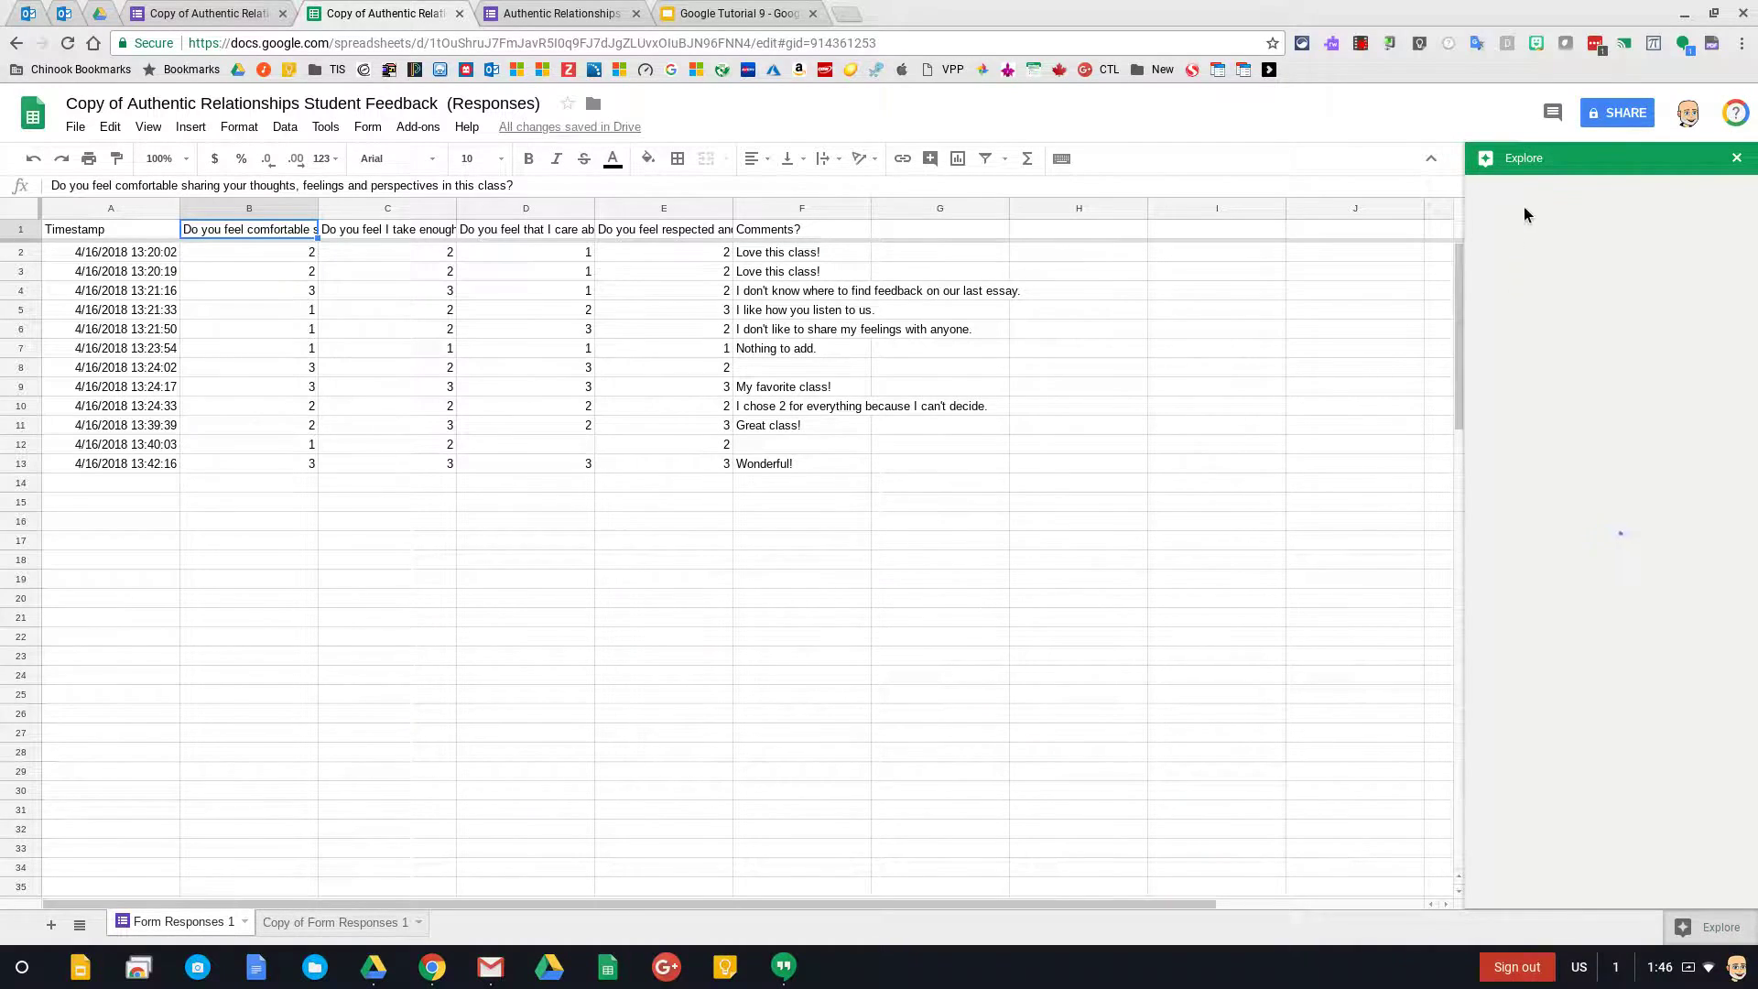
Ask Explore the suggested question "Highest Column D", clear it and bring up the list of suggested questions again
left_click(1568, 275)
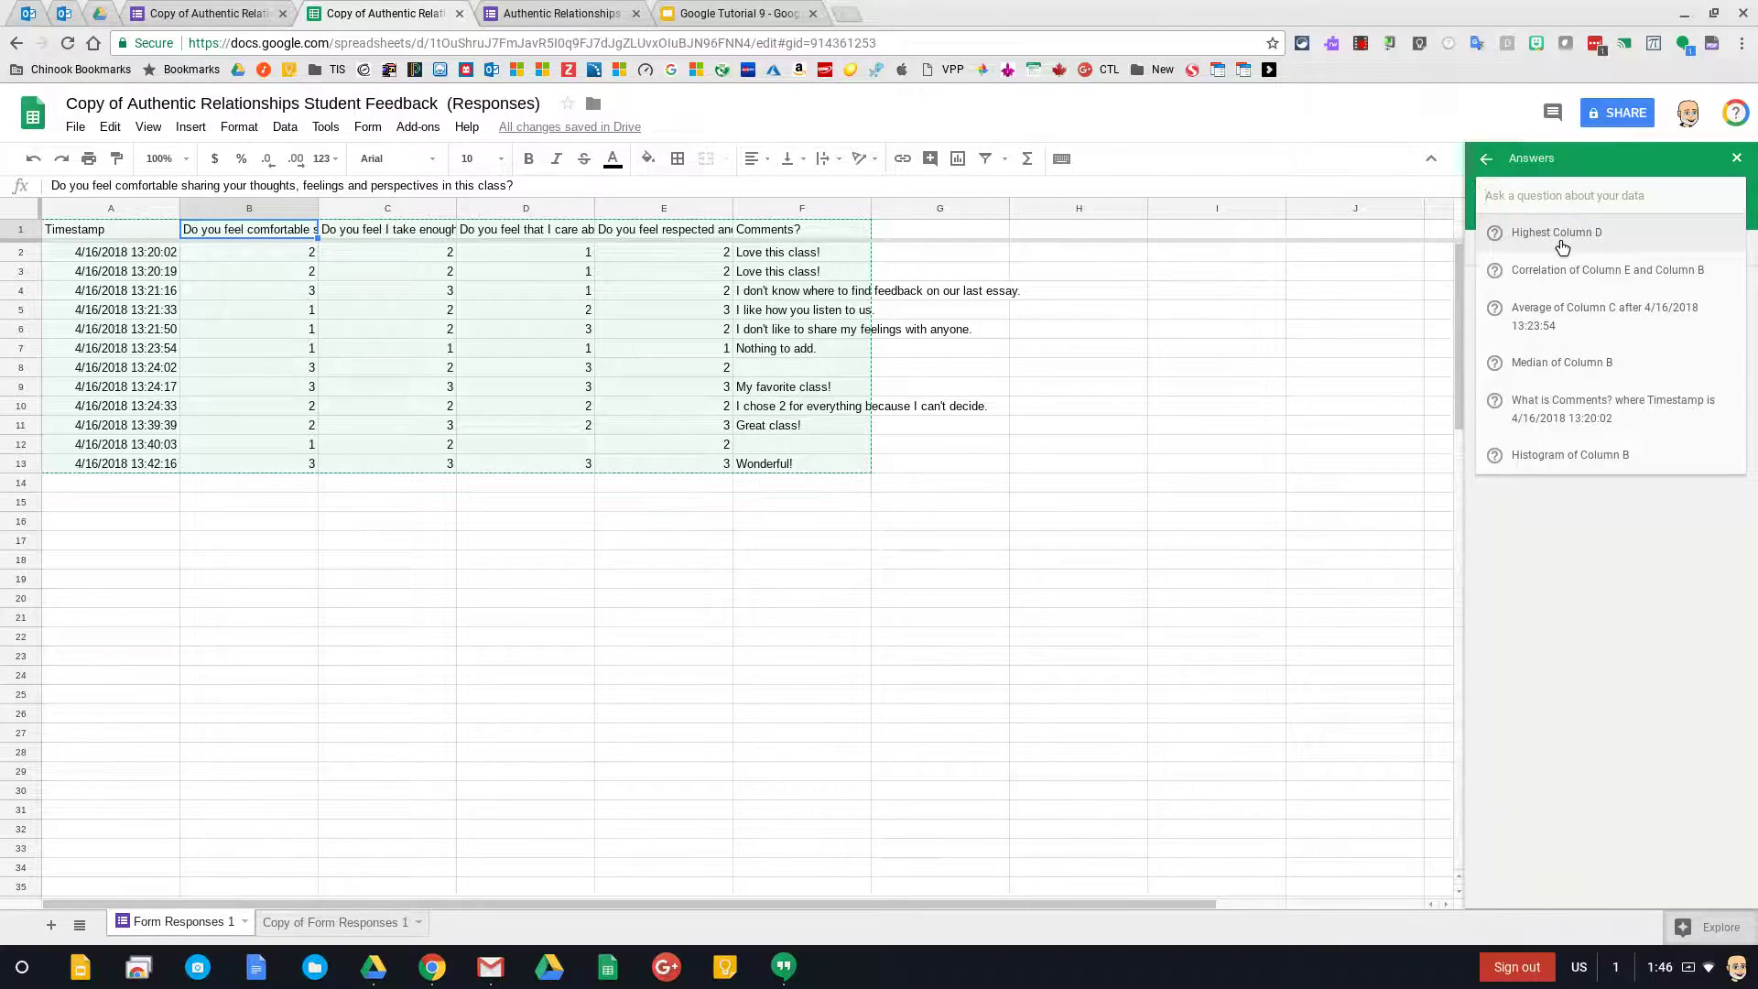
left_click(1561, 240)
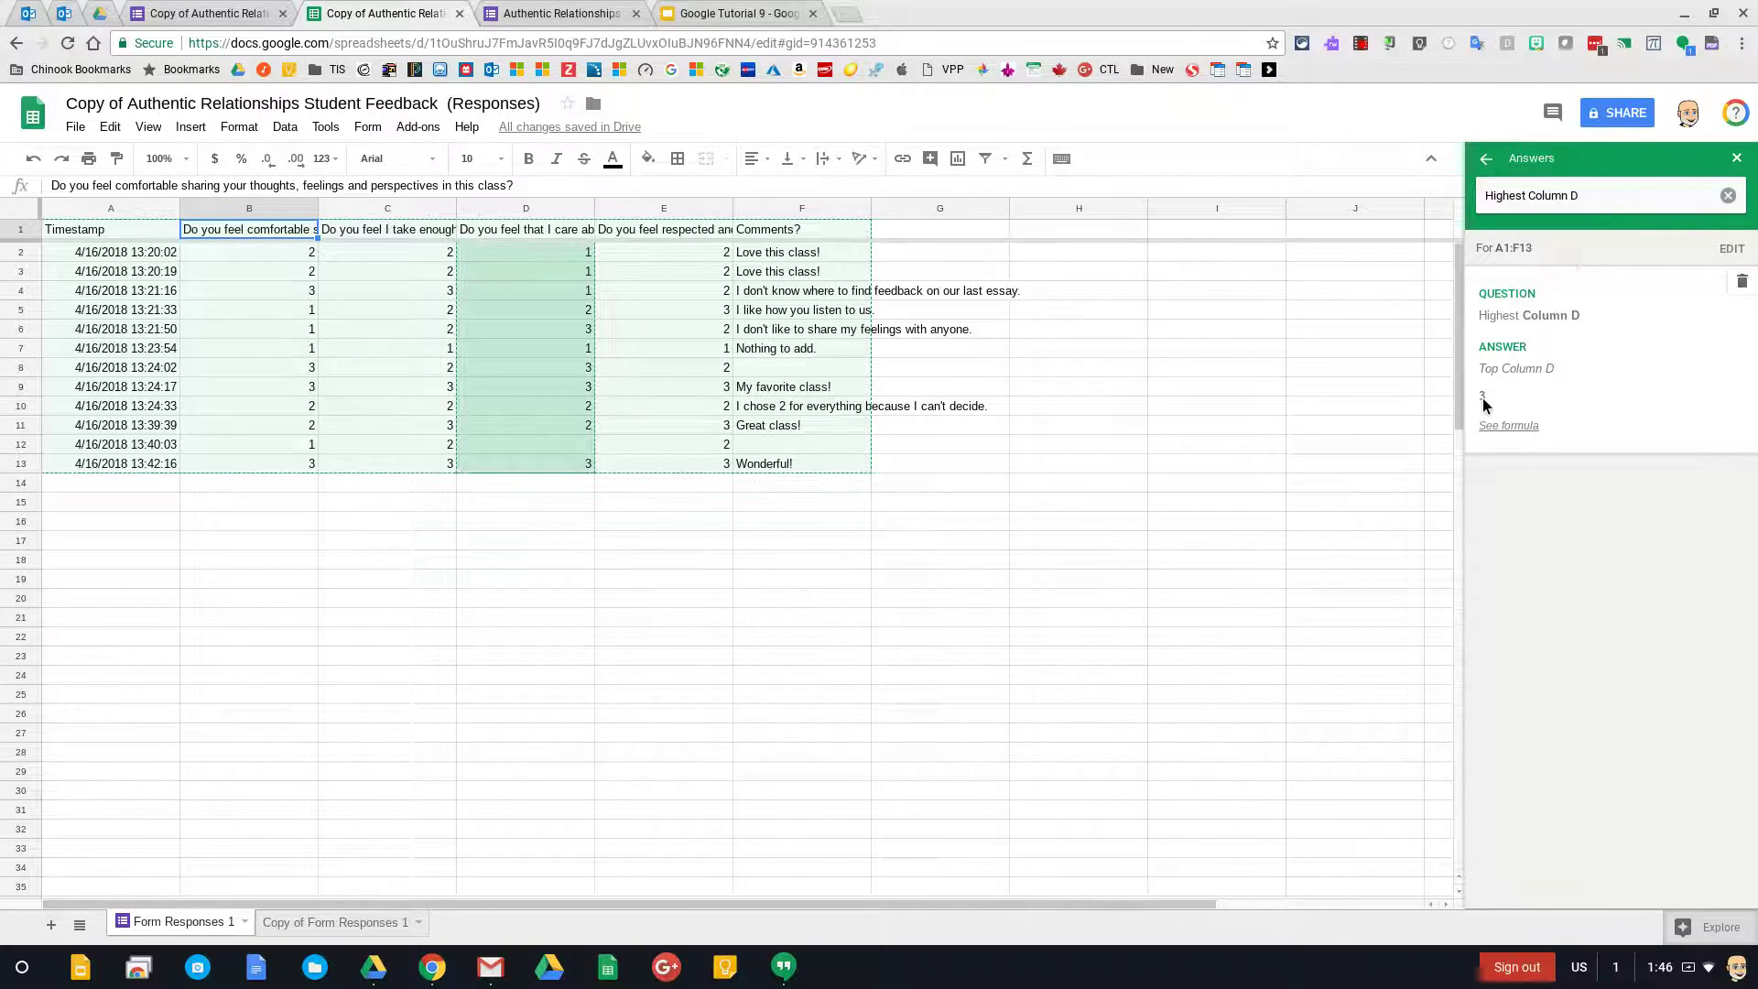
left_click(1727, 195)
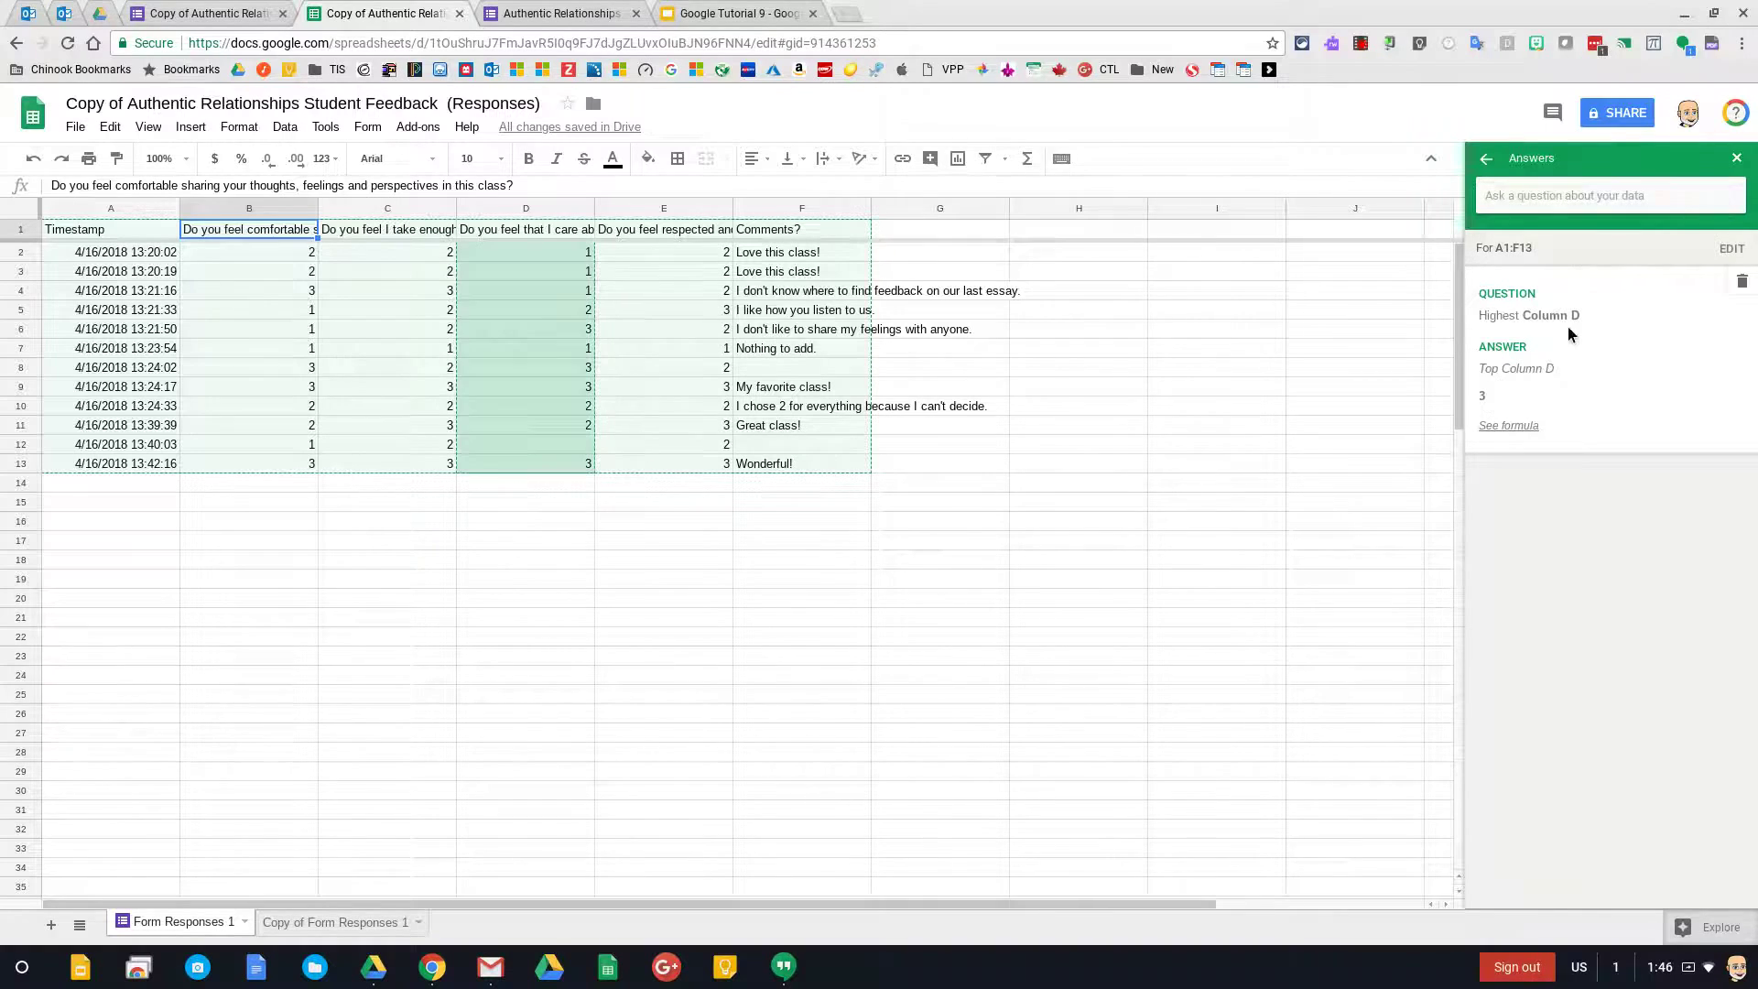
left_click(1568, 198)
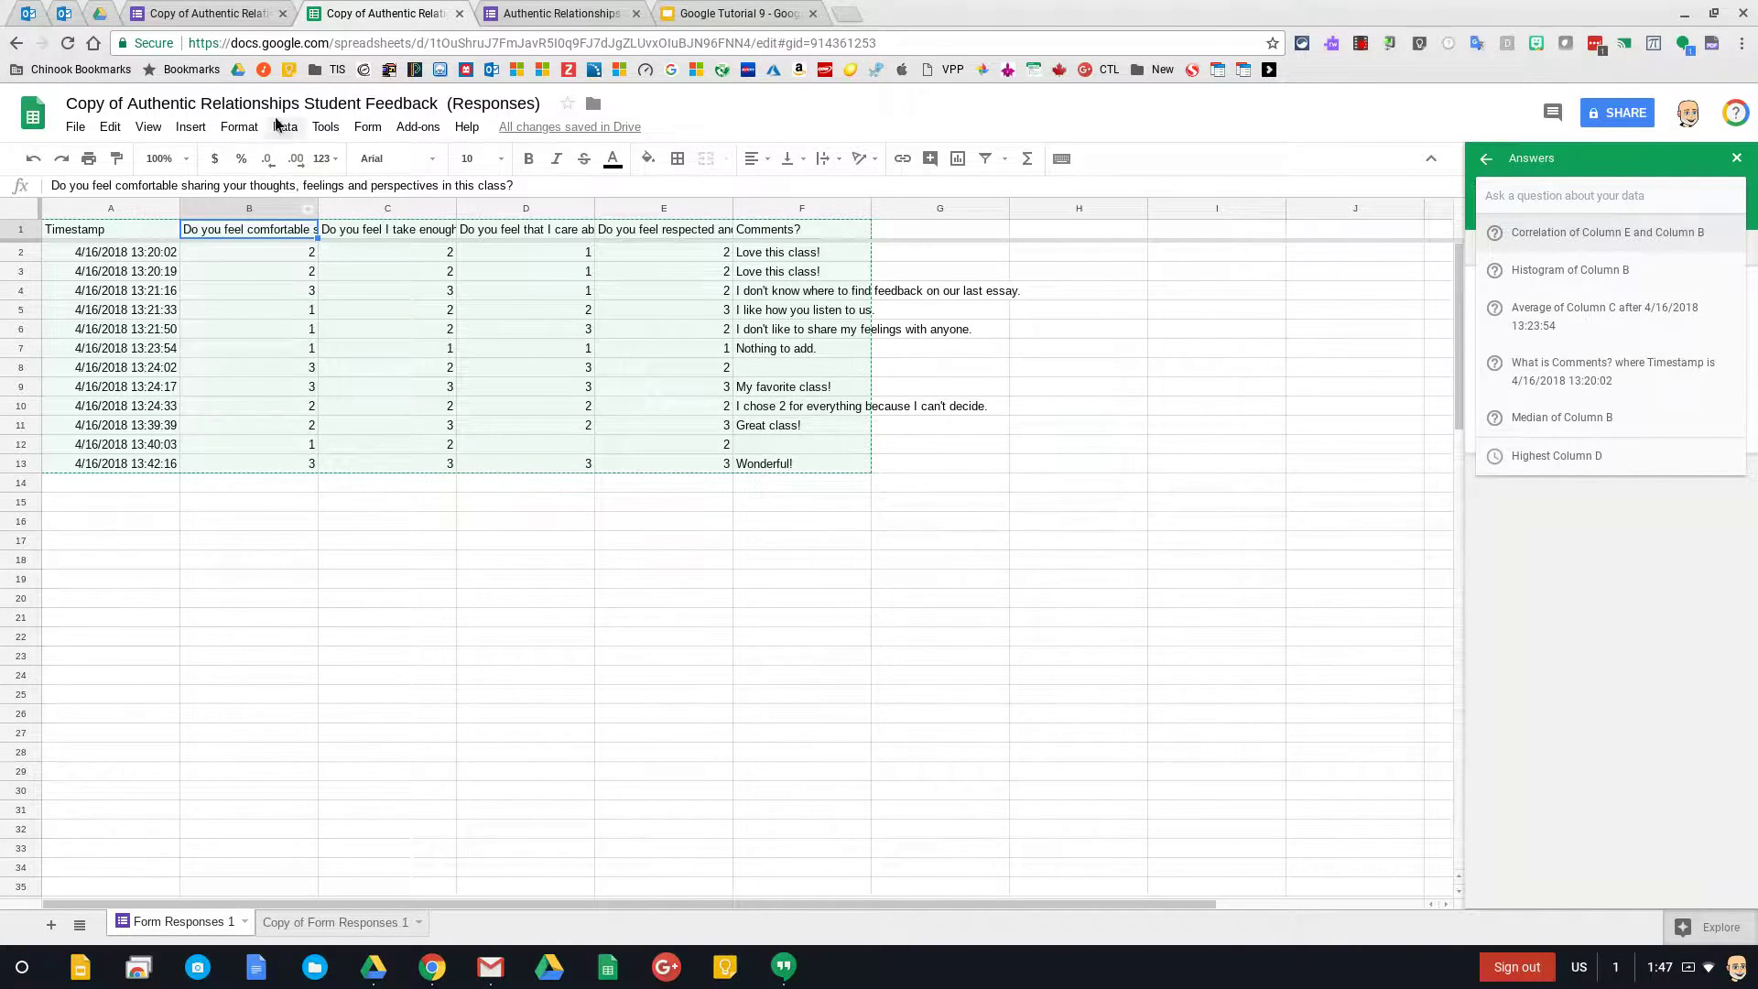
Revisit the form's questions and responses and the response spreadsheet, ending on the Outline slide of the Google Tutorial 9 presentation
left_click(194, 10)
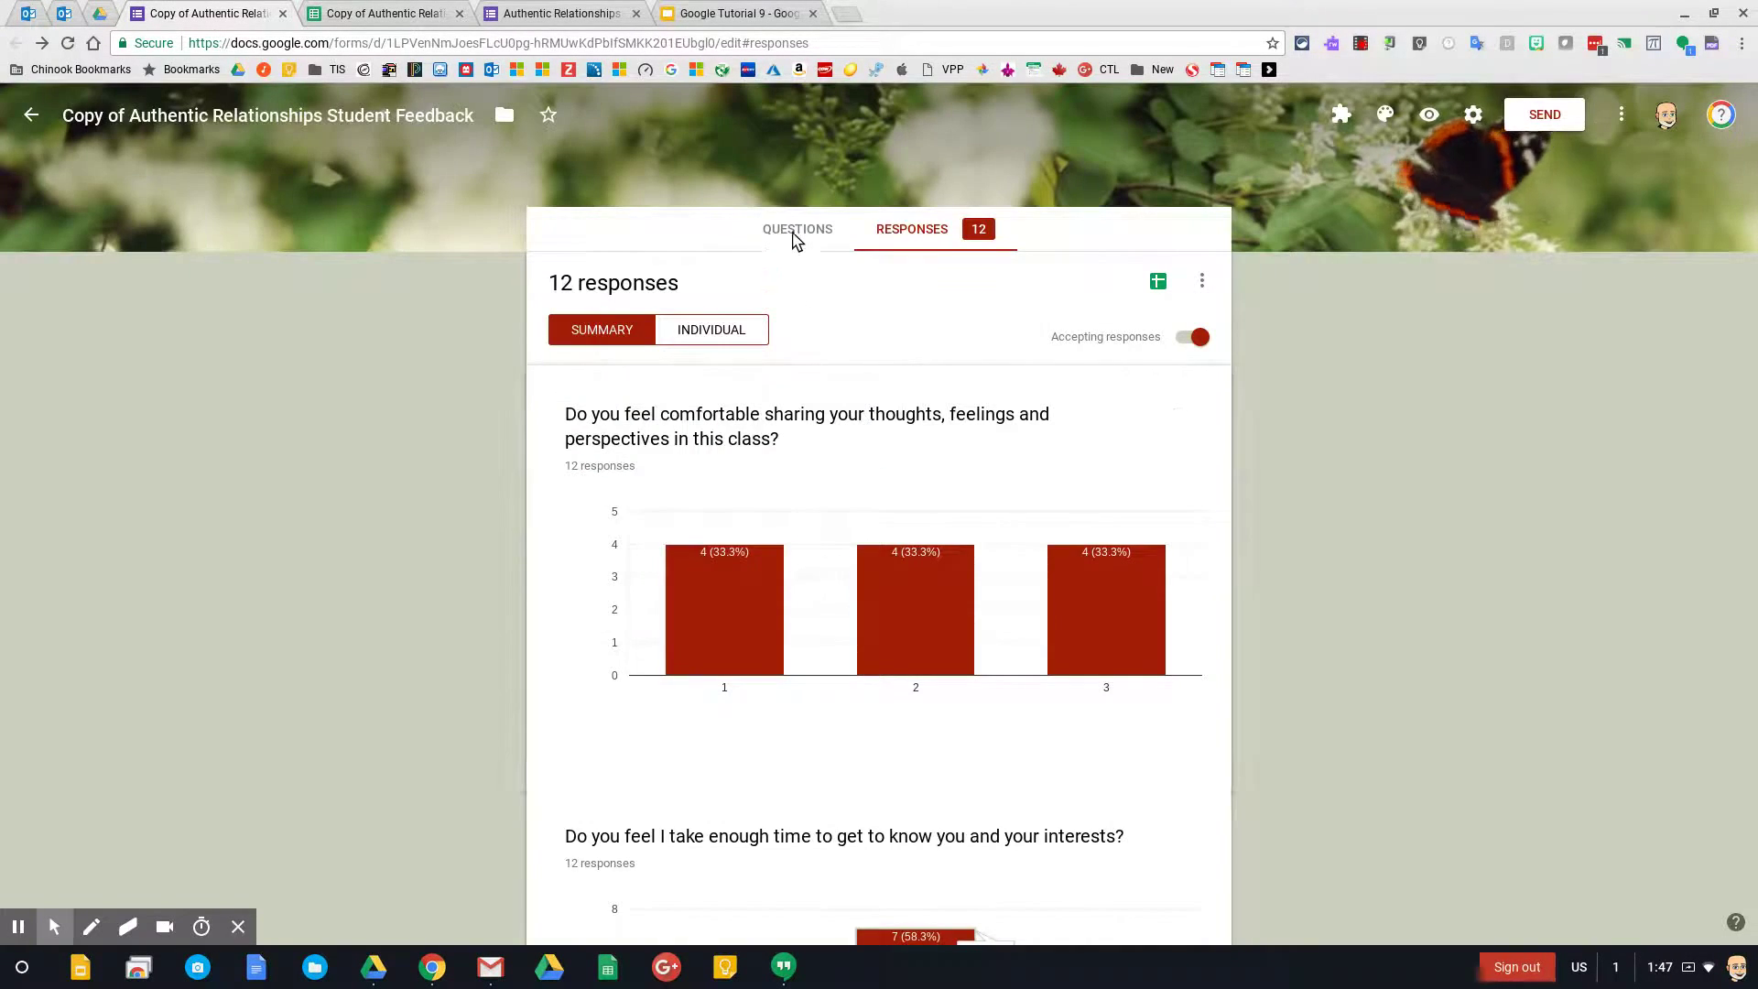
left_click(778, 220)
left_click(916, 231)
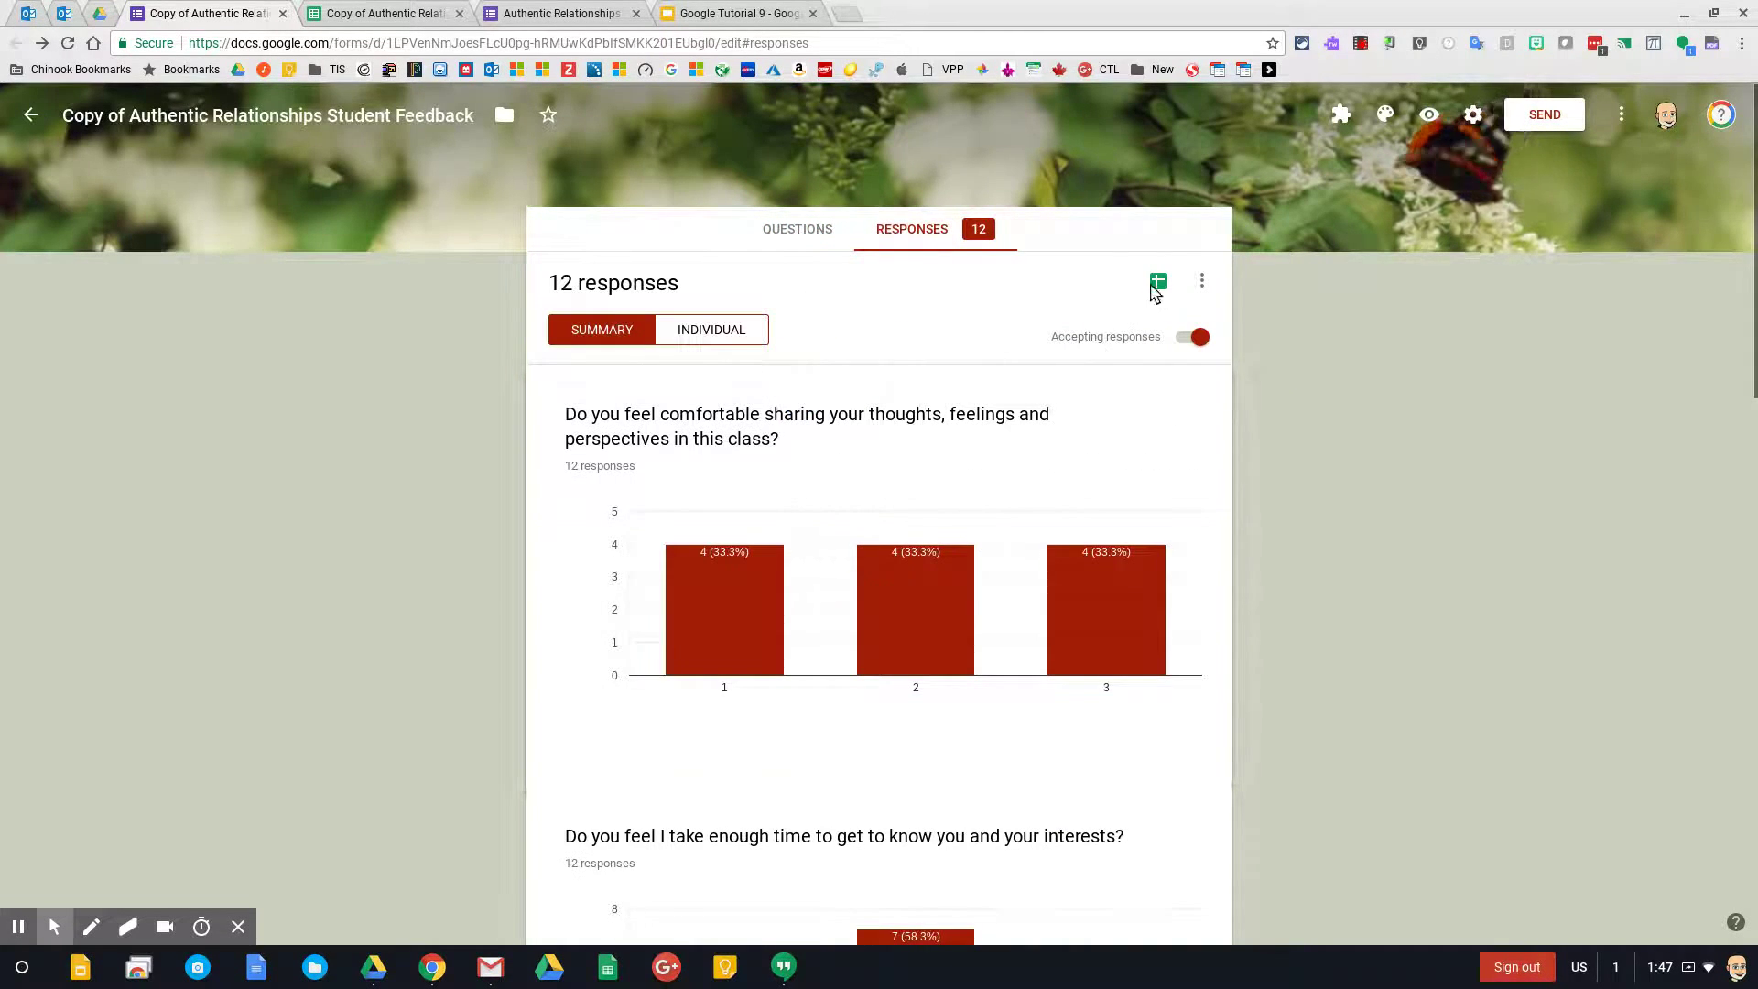
left_click(353, 14)
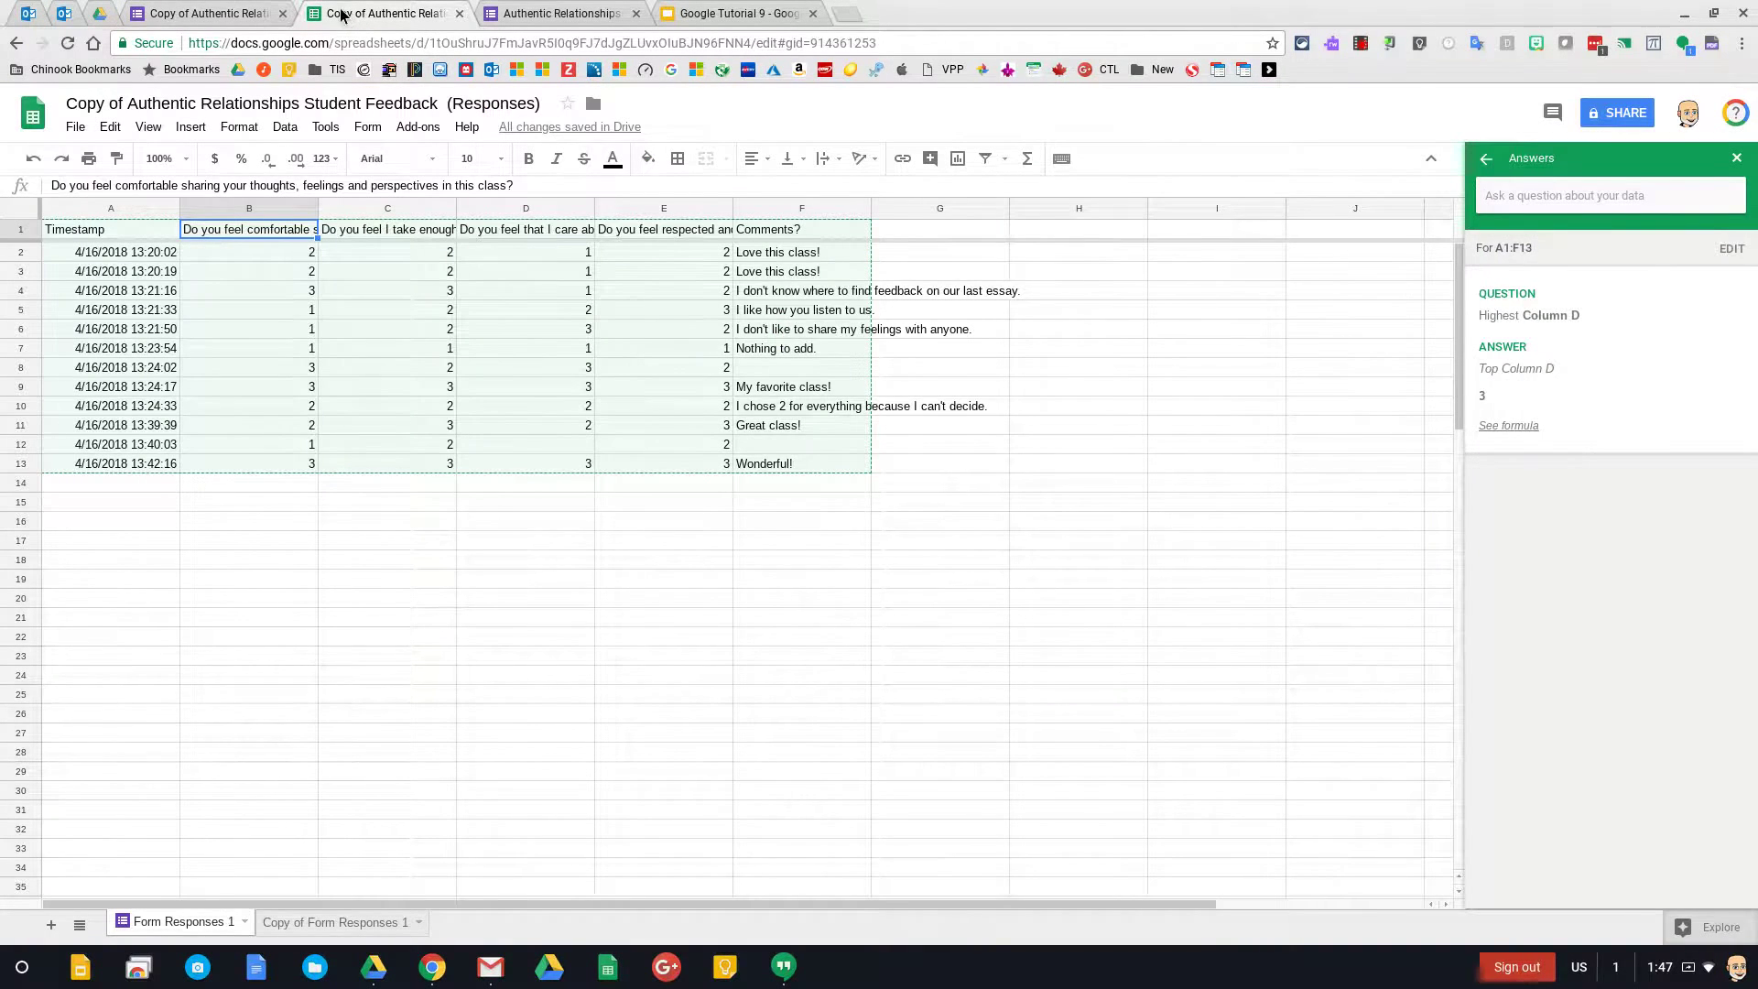
left_click(763, 11)
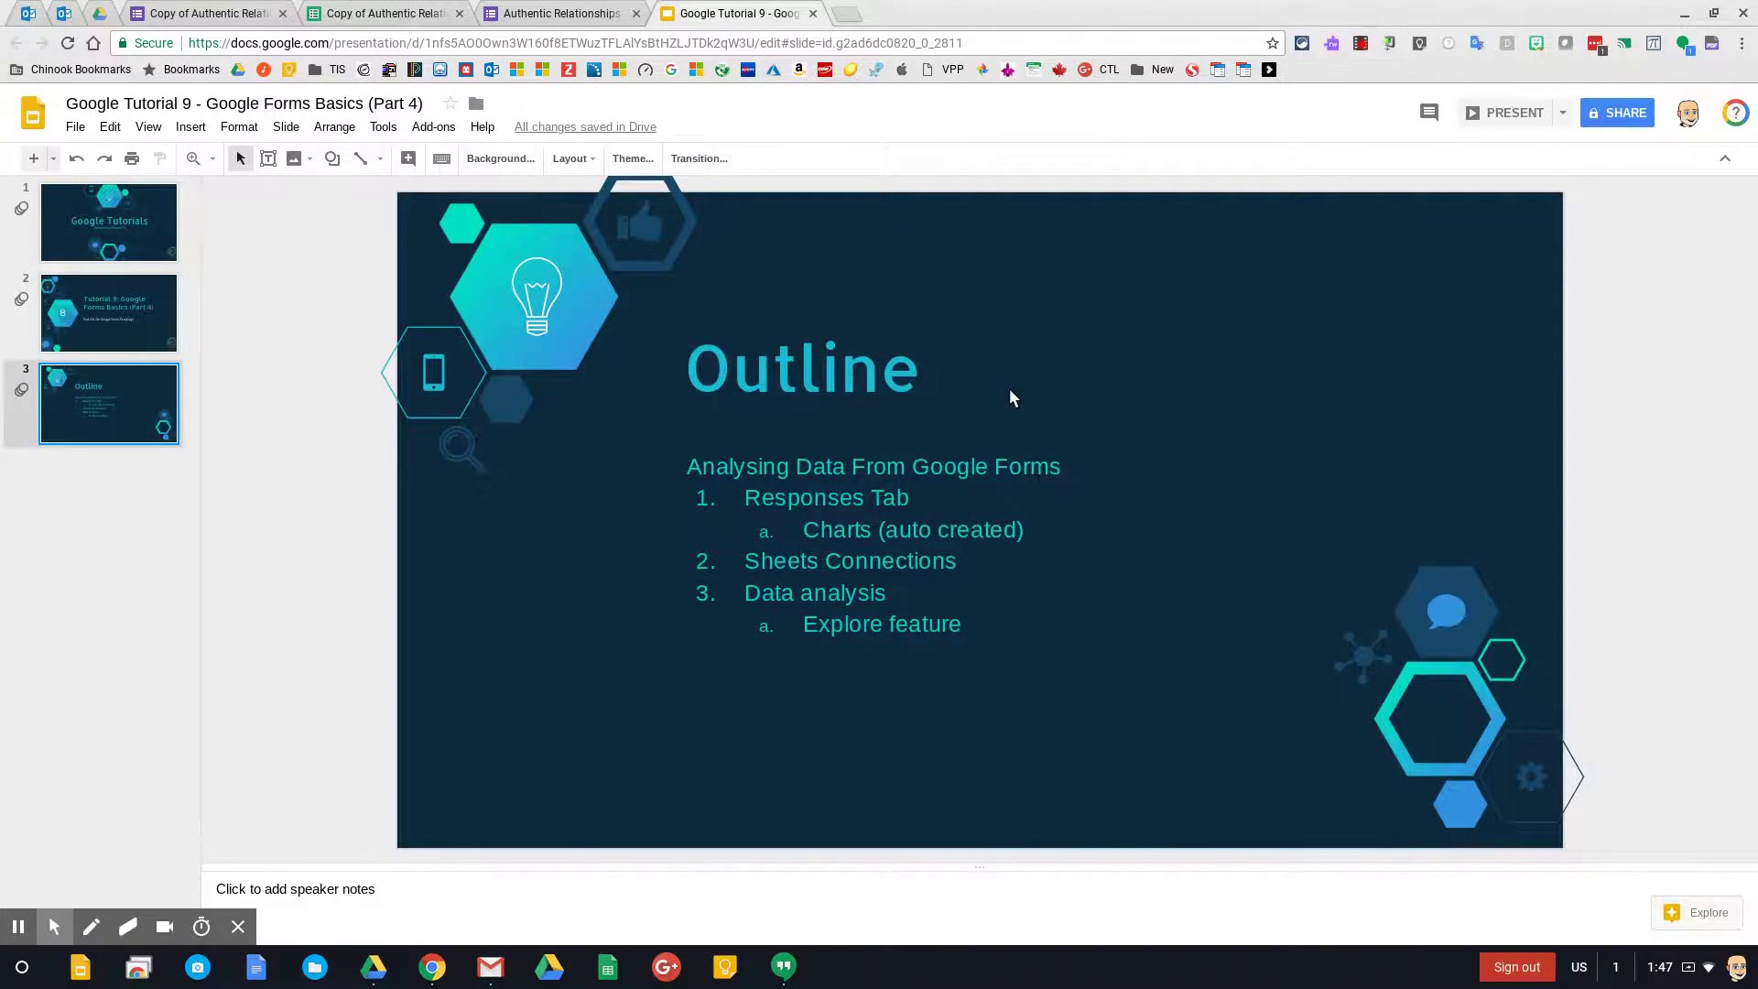